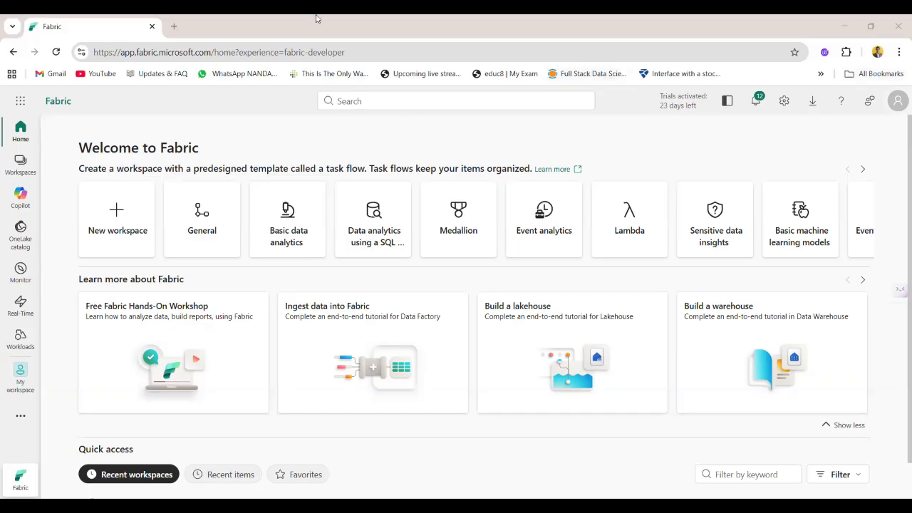
Create a new workspace named Eventstoredemo with the default settings
click(117, 246)
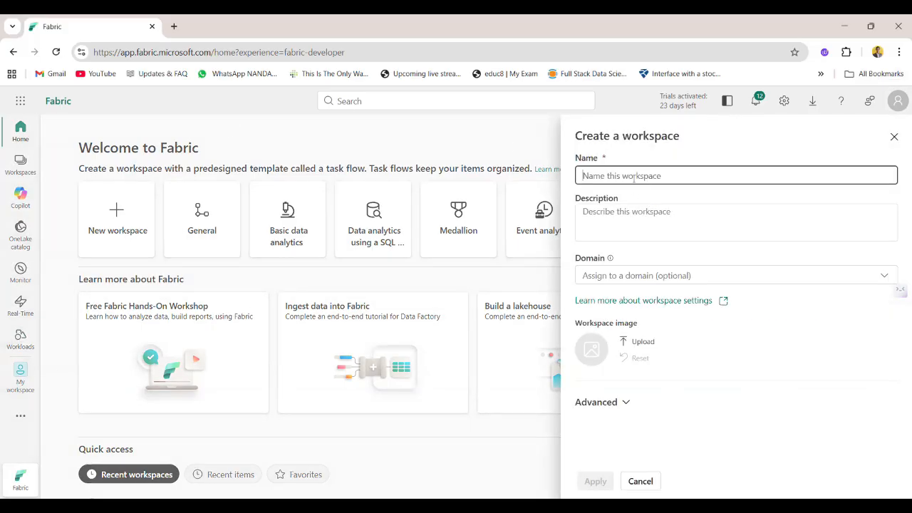
text(Eve)
text(ntstore)
text(demo)
key(BackSpace)
text(mo)
click(592, 478)
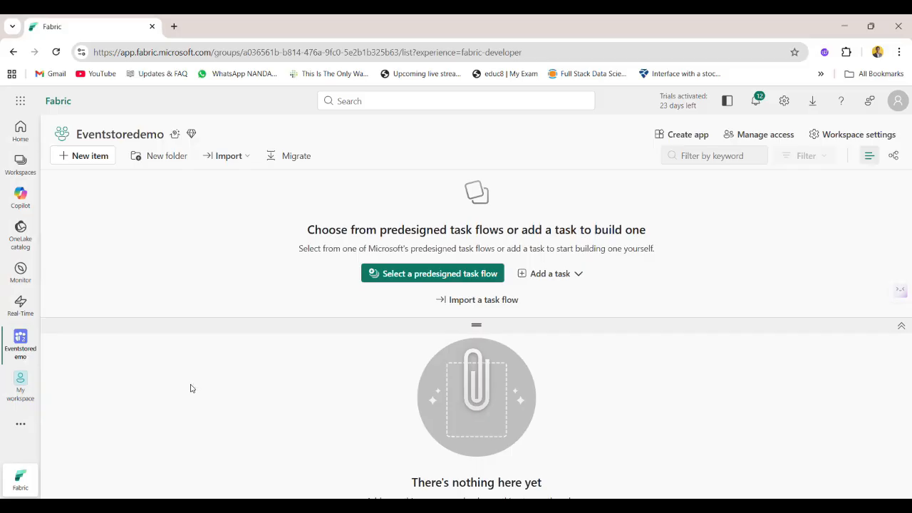
Go to the Real-Time hub and connect to the Bicycle rentals sample scenario from the sample gallery
click(20, 305)
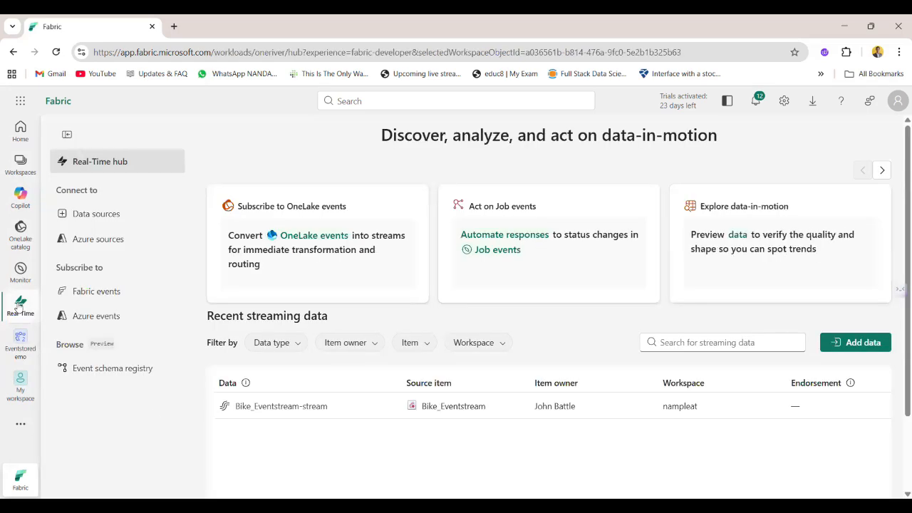
click(56, 52)
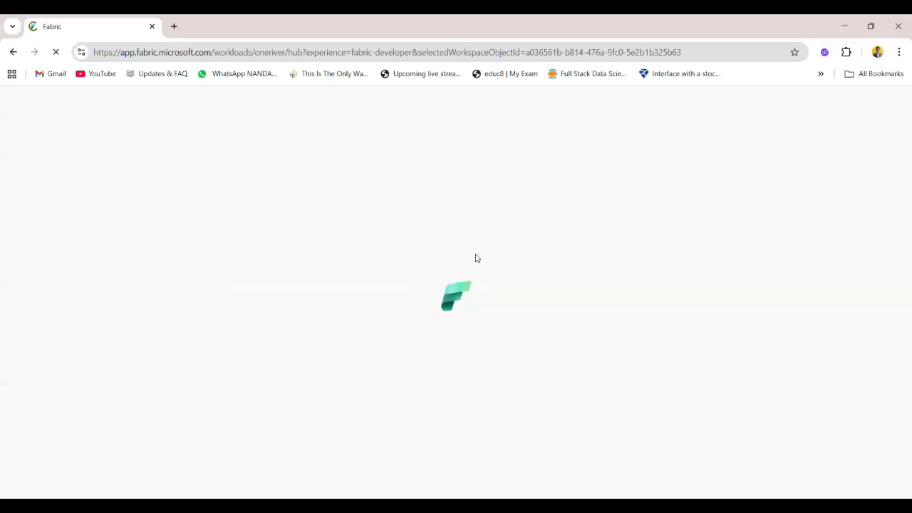
scroll(407, 402, down, 2)
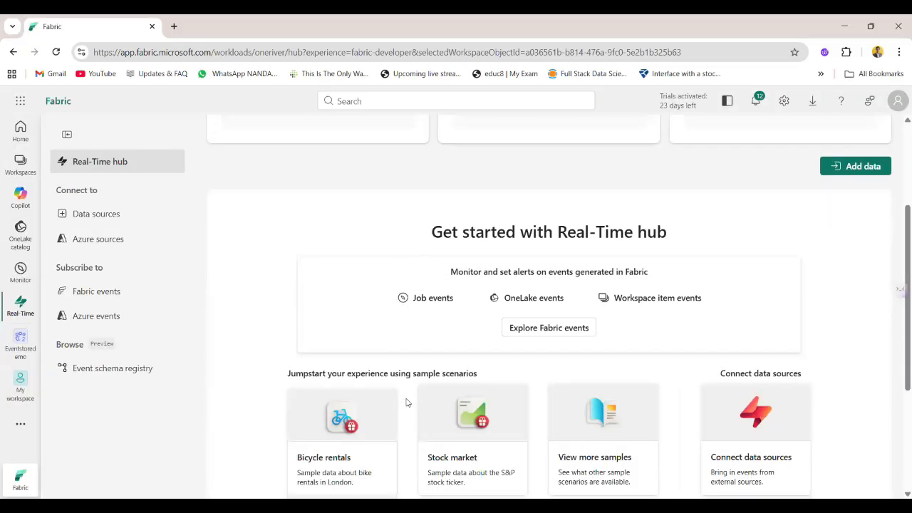
scroll(407, 402, up, 3)
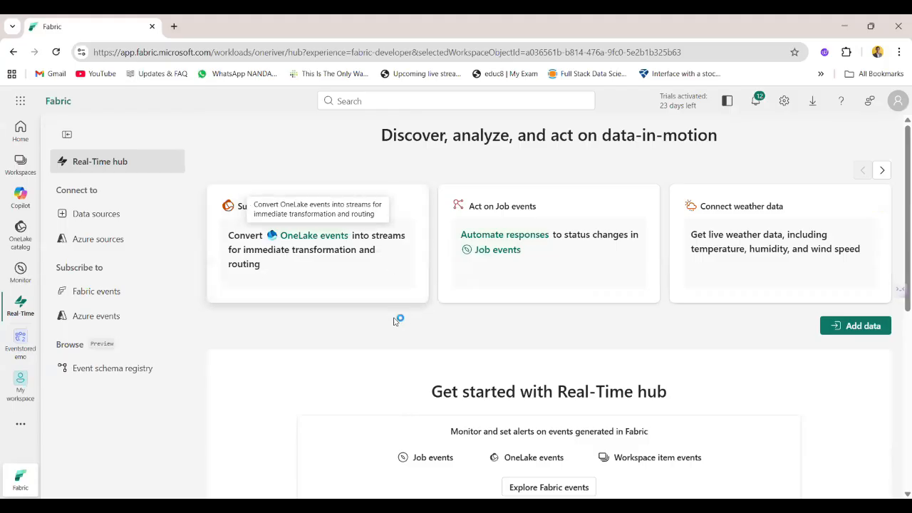
scroll(572, 265, down, 3)
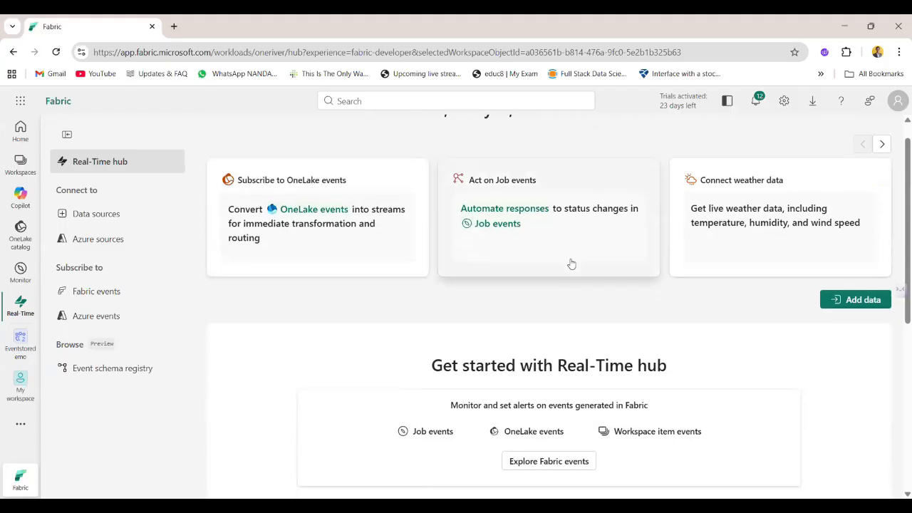
scroll(571, 265, down, 2)
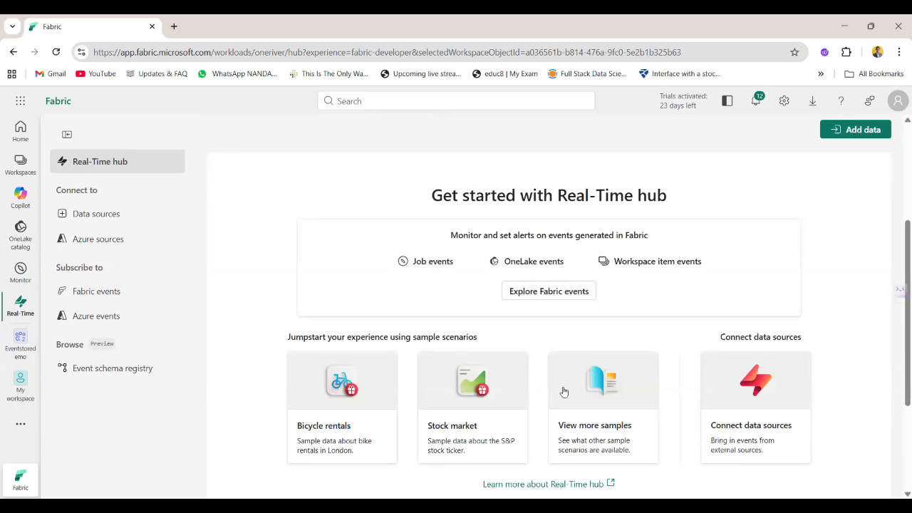
click(606, 426)
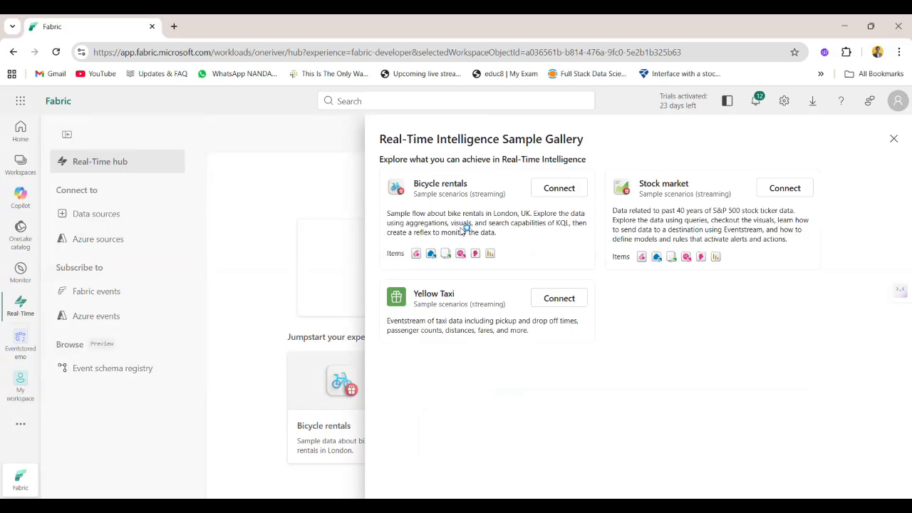
click(546, 192)
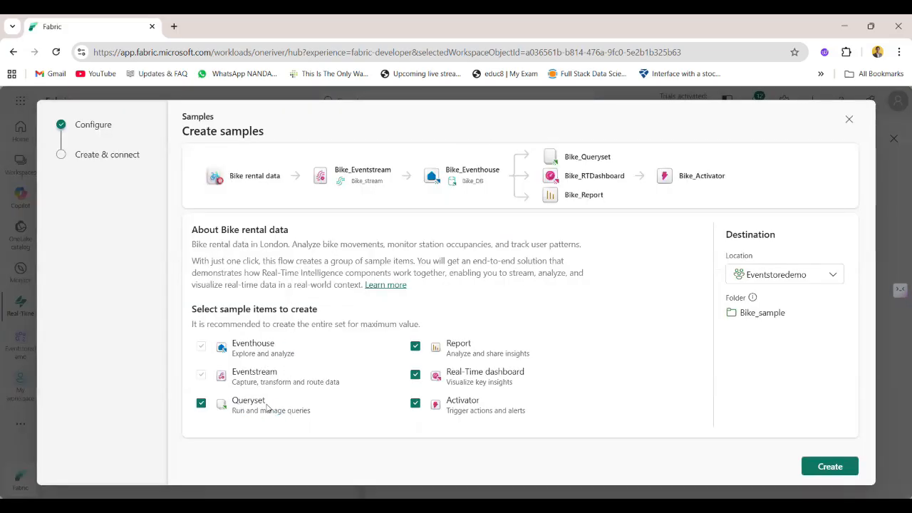
Create the bike rental sample items in the Eventstoredemo workspace, excluding the Report, Real-Time dashboard and Queryset, and close the sample gallery
click(416, 348)
click(415, 375)
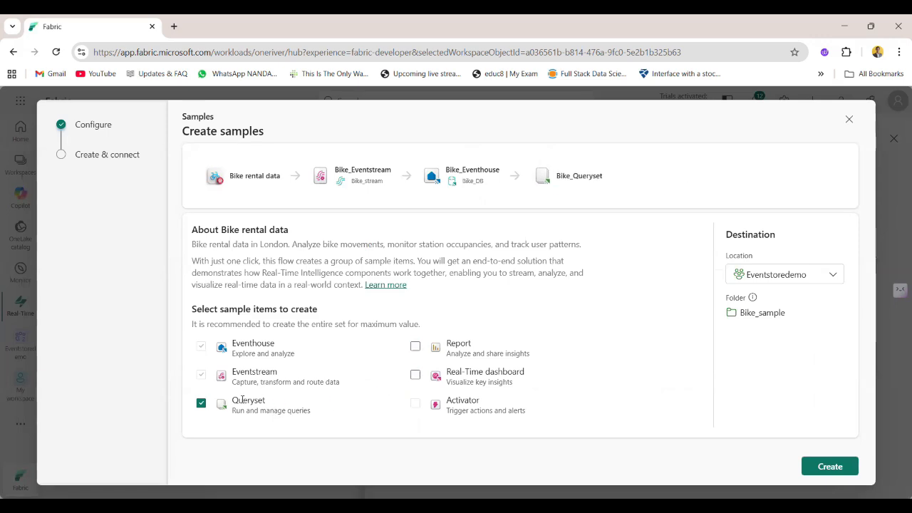
click(810, 273)
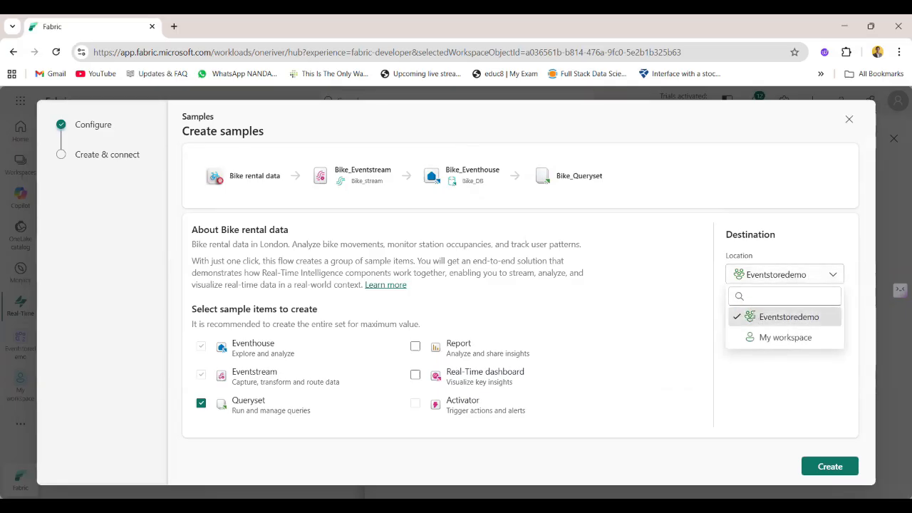
click(789, 317)
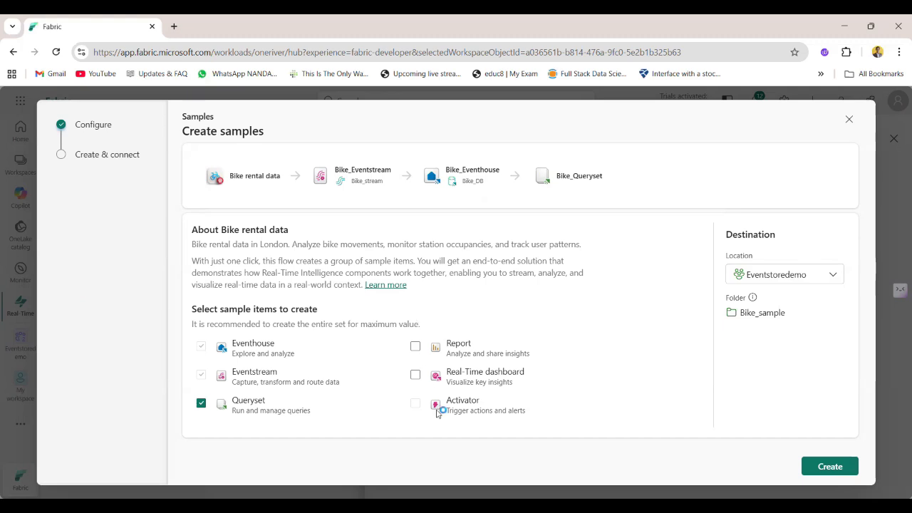
click(202, 404)
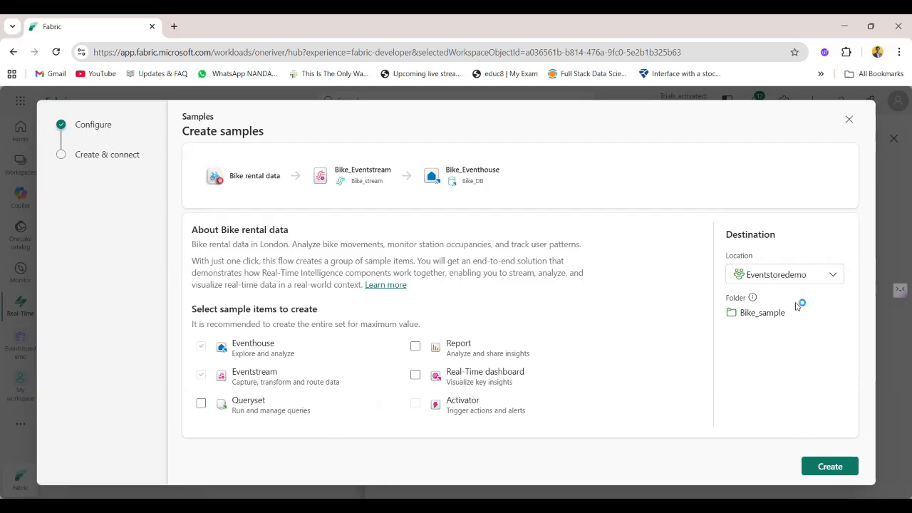
click(804, 279)
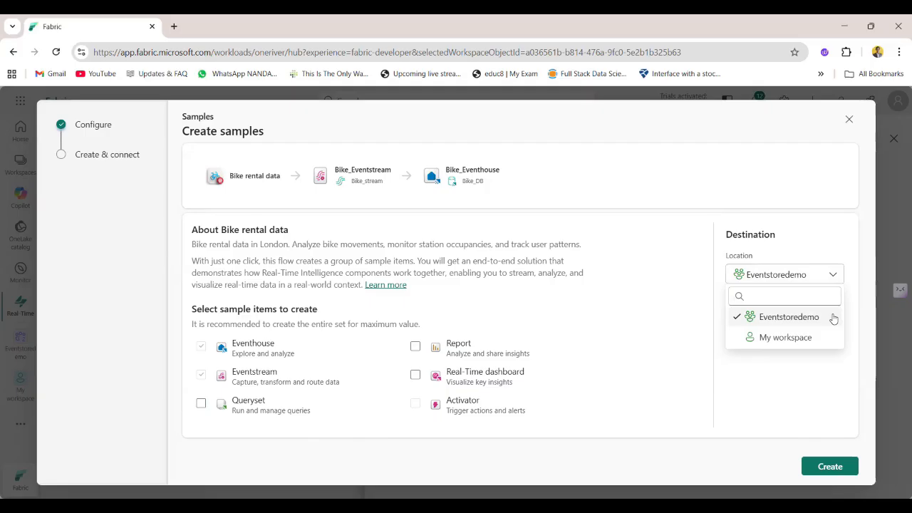
click(830, 319)
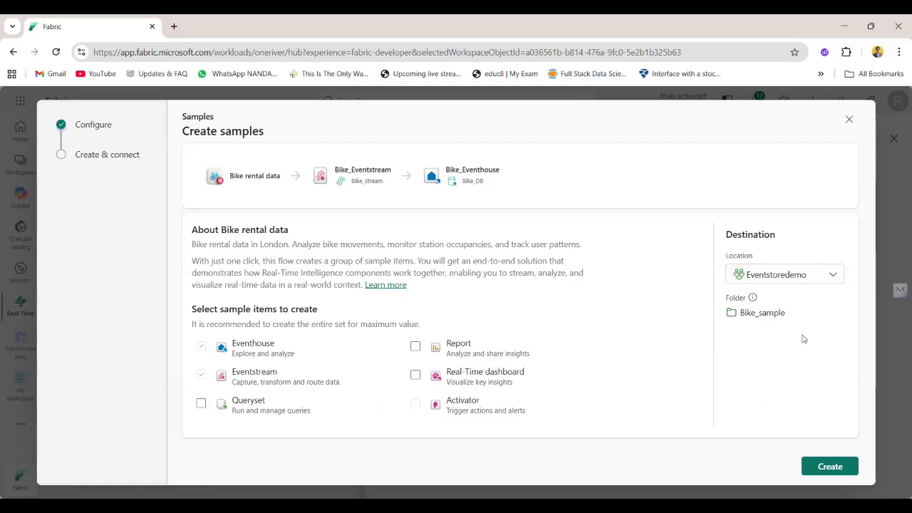
click(836, 467)
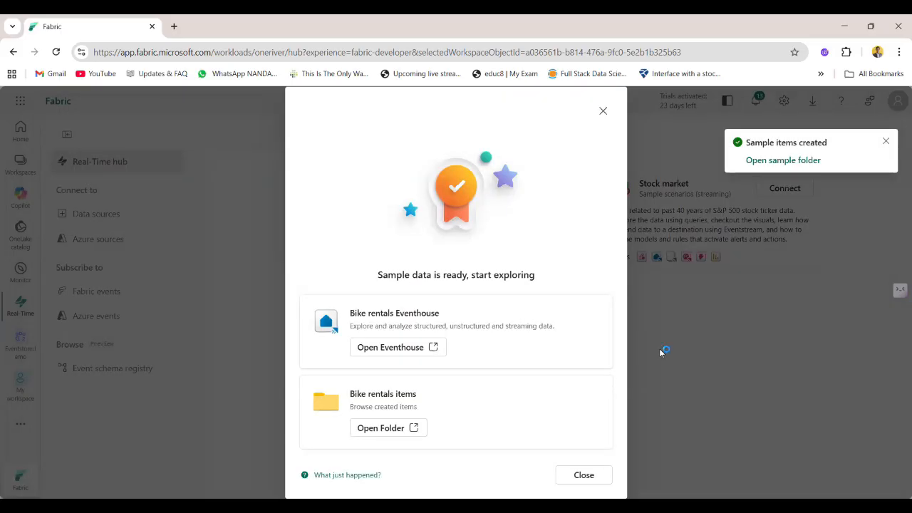
click(584, 476)
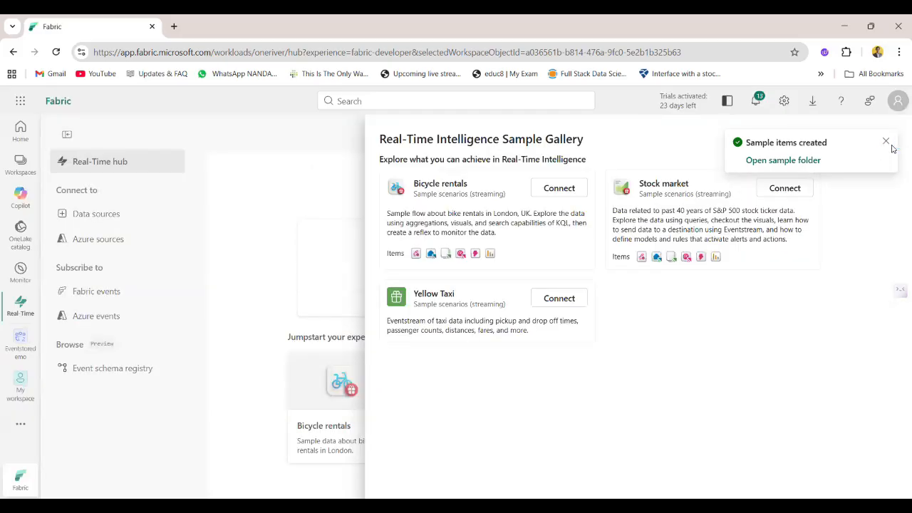
click(888, 143)
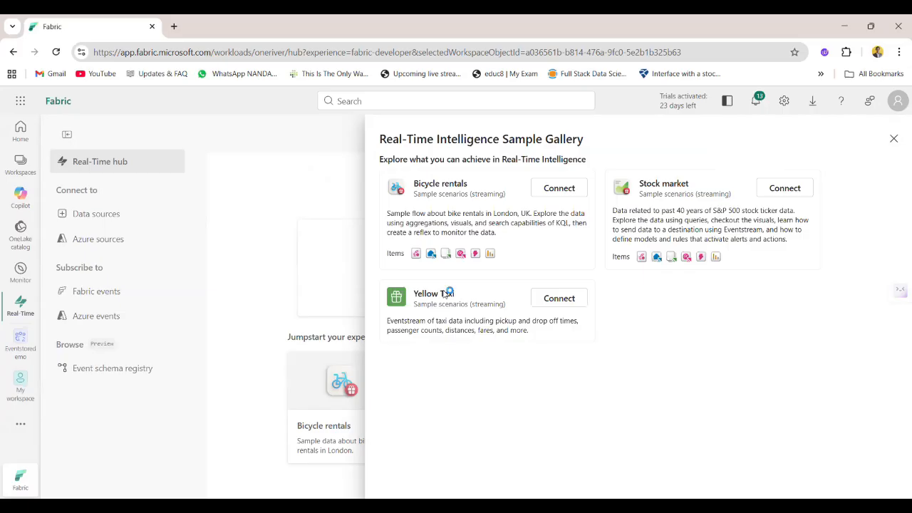
click(894, 140)
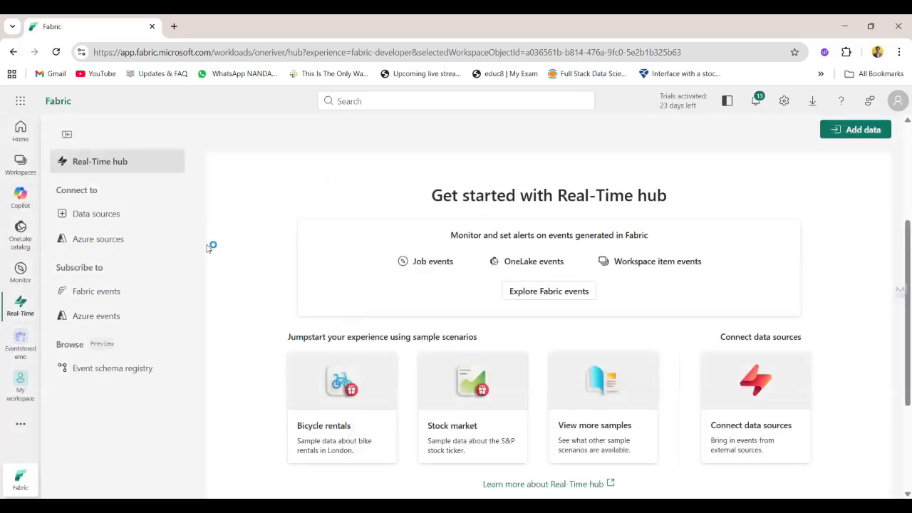
Open the Bike_sample folder in the Eventstoredemo workspace and view the Bike_Eventstream item
click(22, 347)
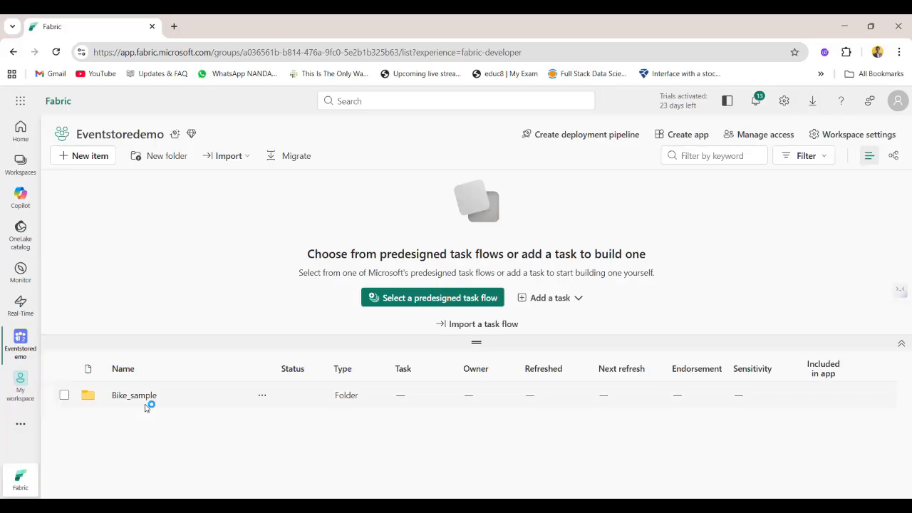
click(143, 397)
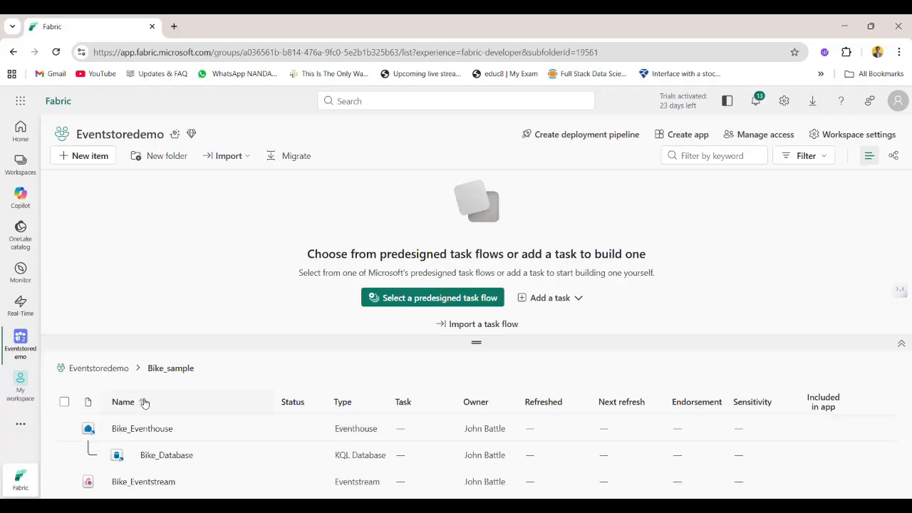
drag(262, 338, 460, 195)
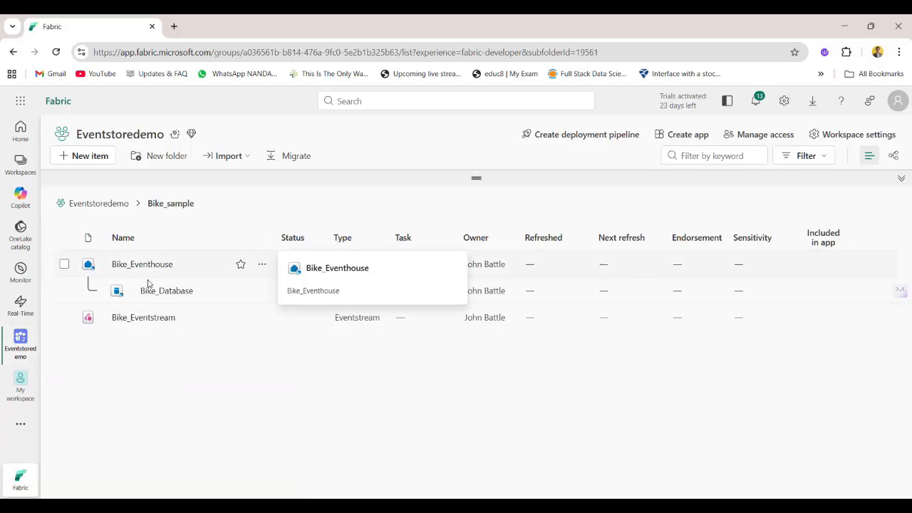
click(149, 325)
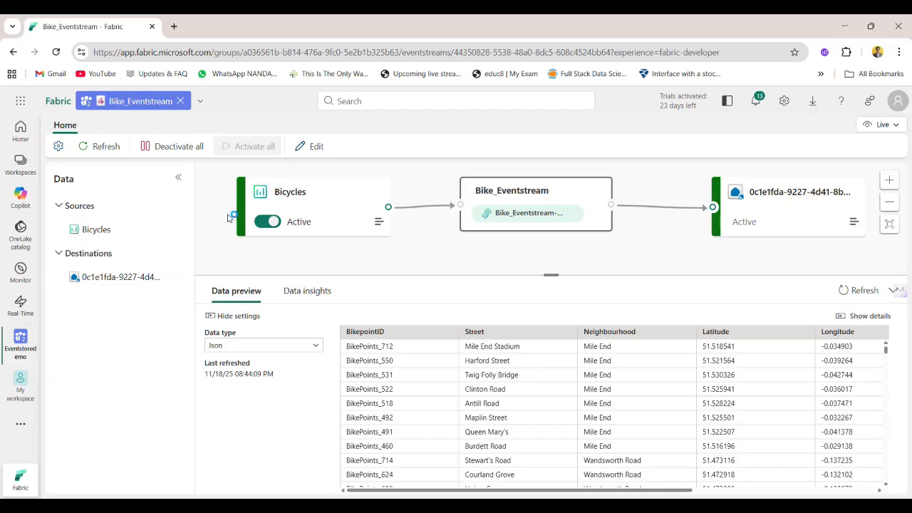
Return to the Bike_sample folder of the Eventstoredemo workspace and open Bike_Eventhouse
click(37, 338)
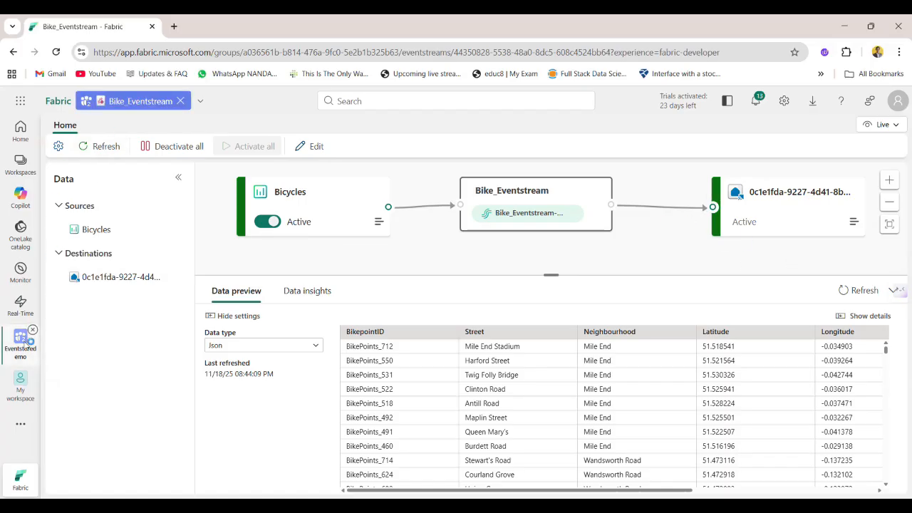
click(107, 168)
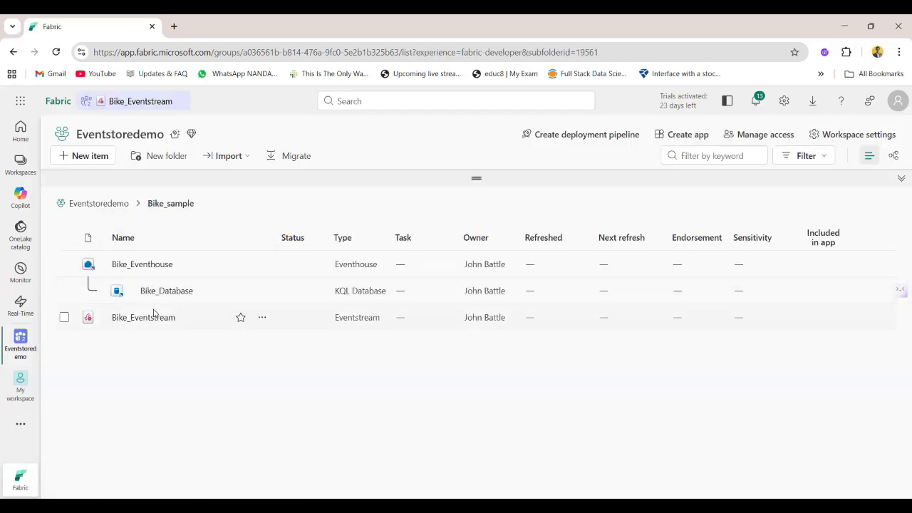
click(145, 264)
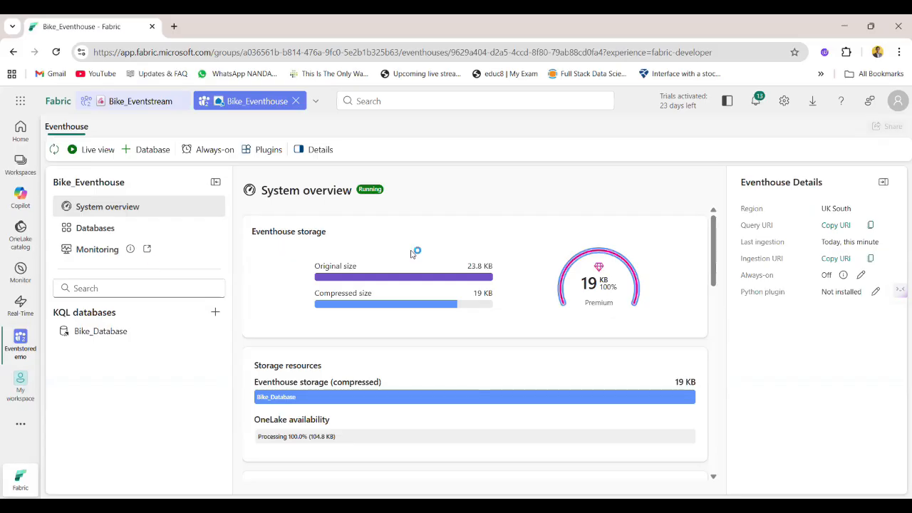
Examine the eventhouse's system overview, including storage, activity, ingestion, top queried databases and top users
scroll(438, 292, down, 1)
scroll(438, 293, up, 1)
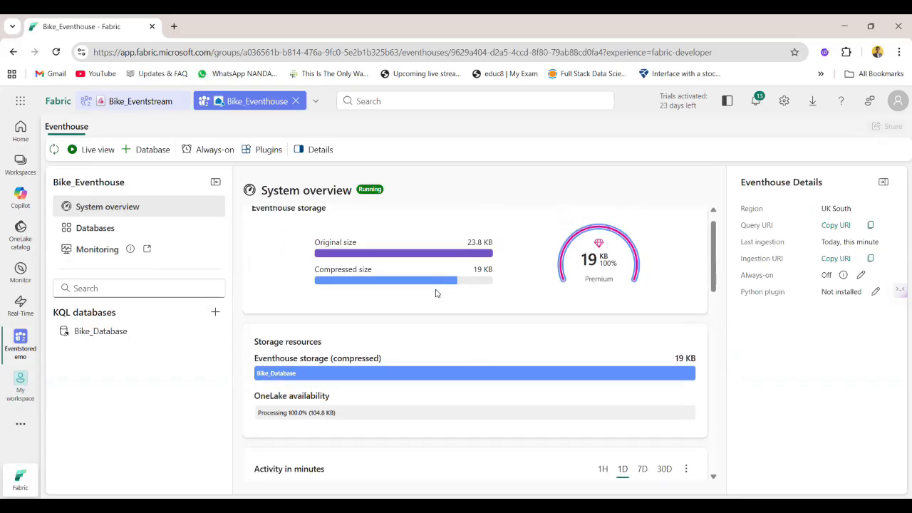
scroll(509, 255, down, 3)
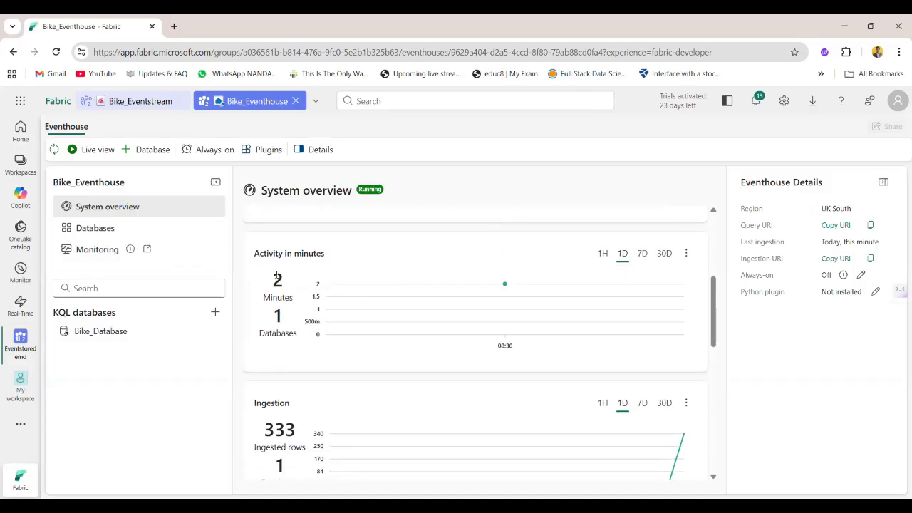
scroll(361, 385, down, 2)
scroll(361, 385, down, 1)
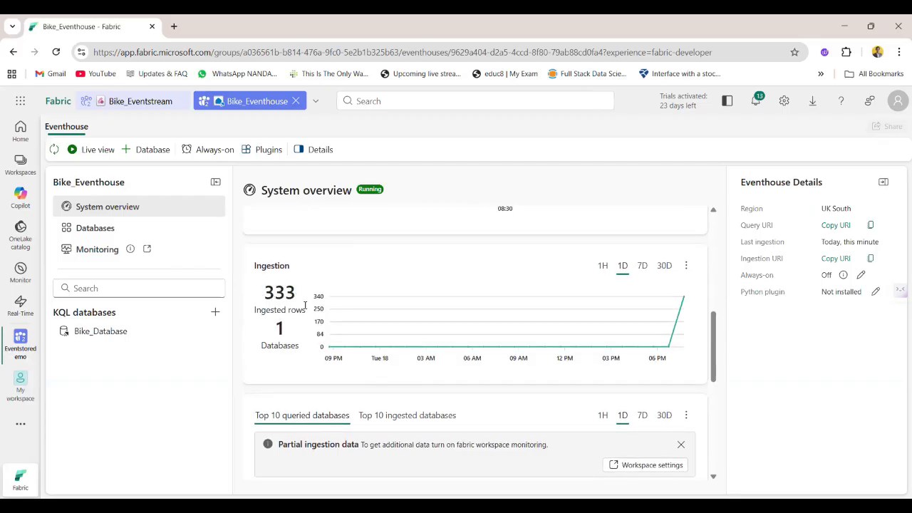
scroll(320, 367, down, 2)
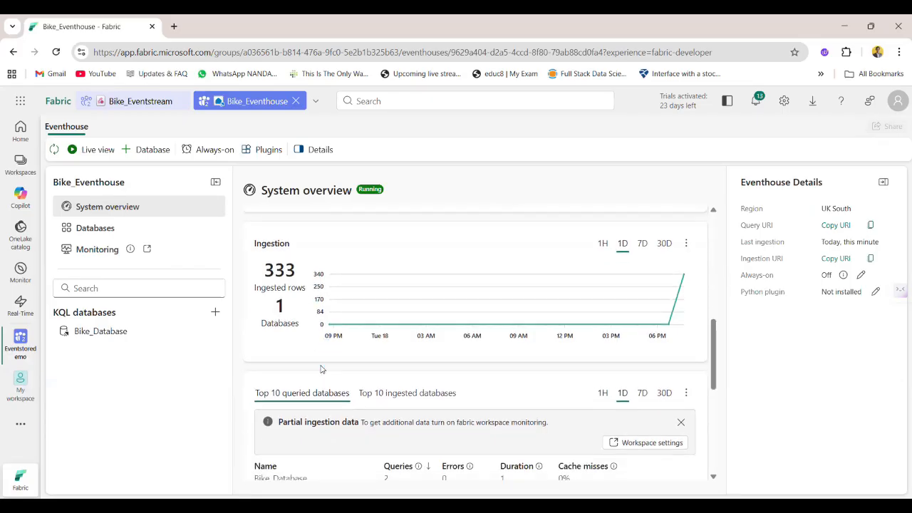
scroll(572, 317, down, 3)
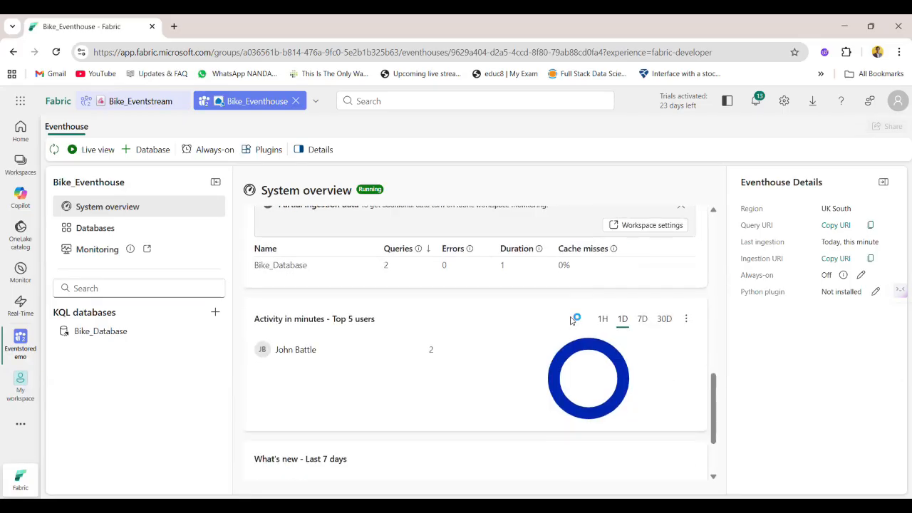
scroll(424, 276, down, 3)
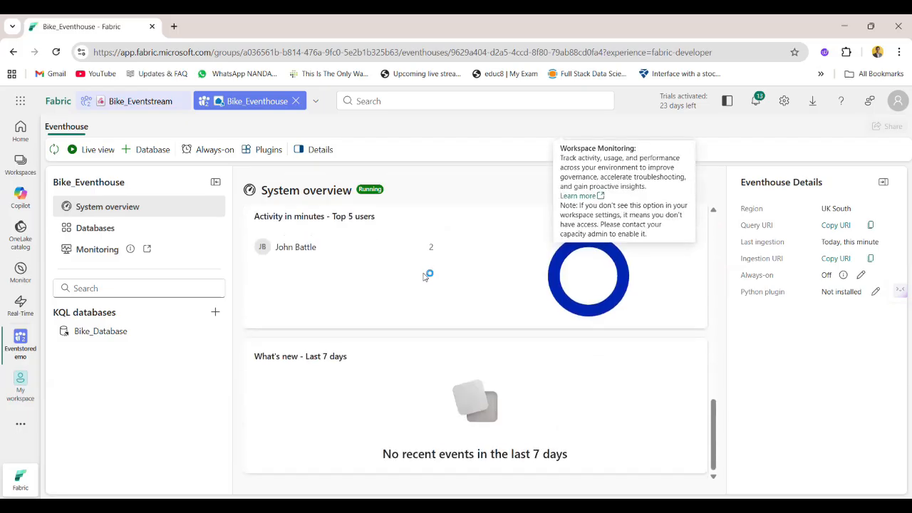
scroll(424, 277, up, 10)
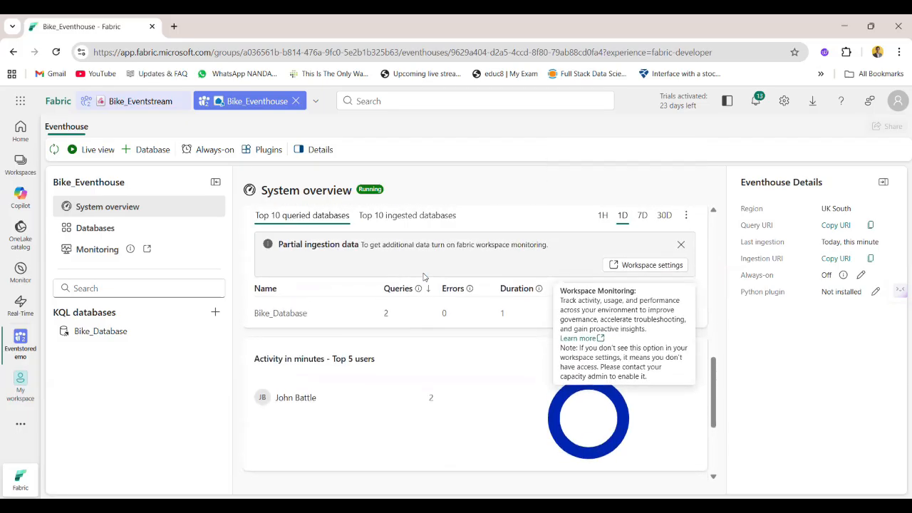
scroll(425, 277, up, 2)
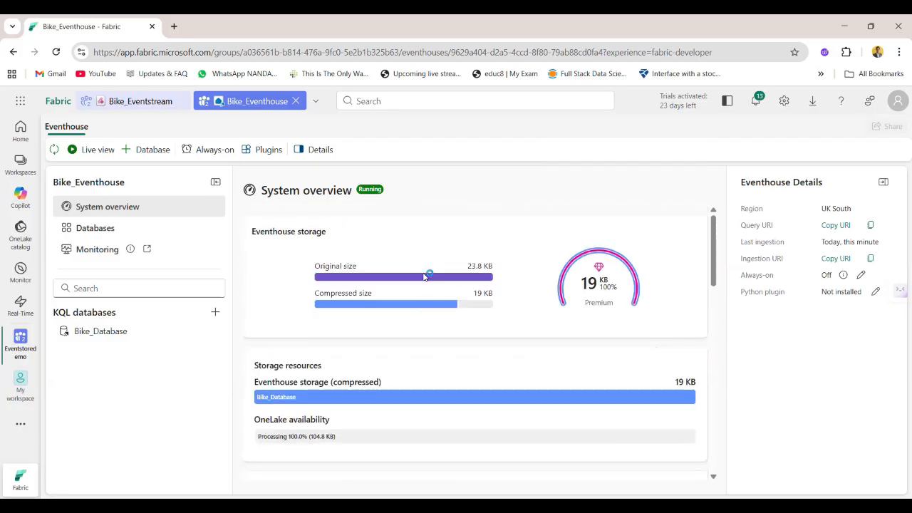
Open Bike_Database from the eventhouse's KQL databases and dismiss the tip about importing data
mouse_move(329, 306)
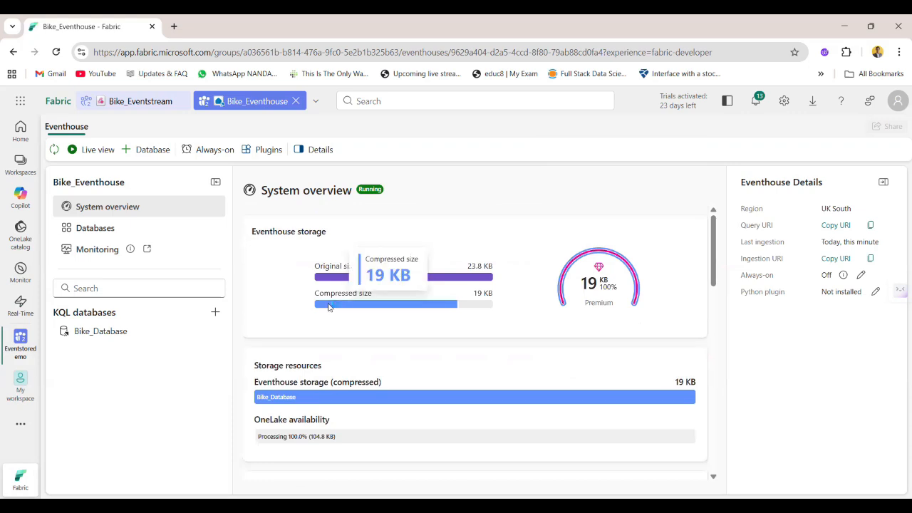
click(99, 333)
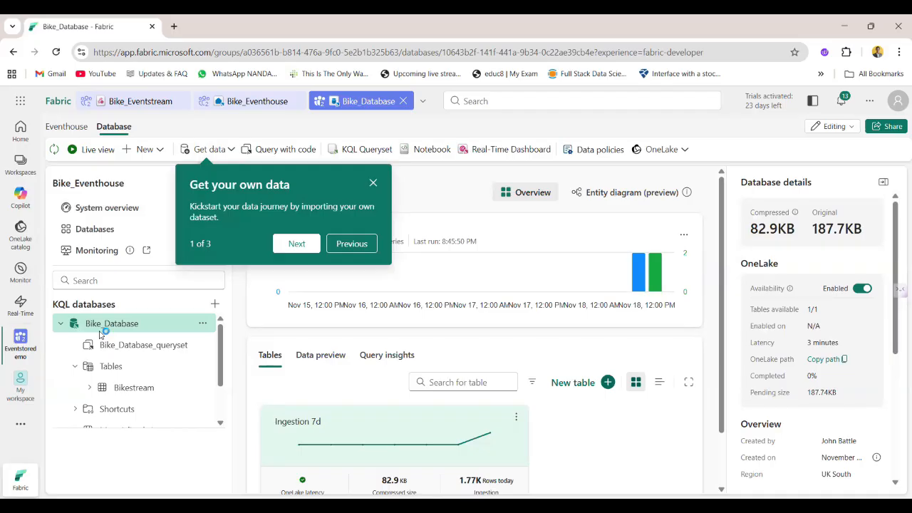
click(373, 182)
Examine the contents of Bike_Database, including its queryset, tables, shortcuts, materialized views, functions and data streams
click(161, 346)
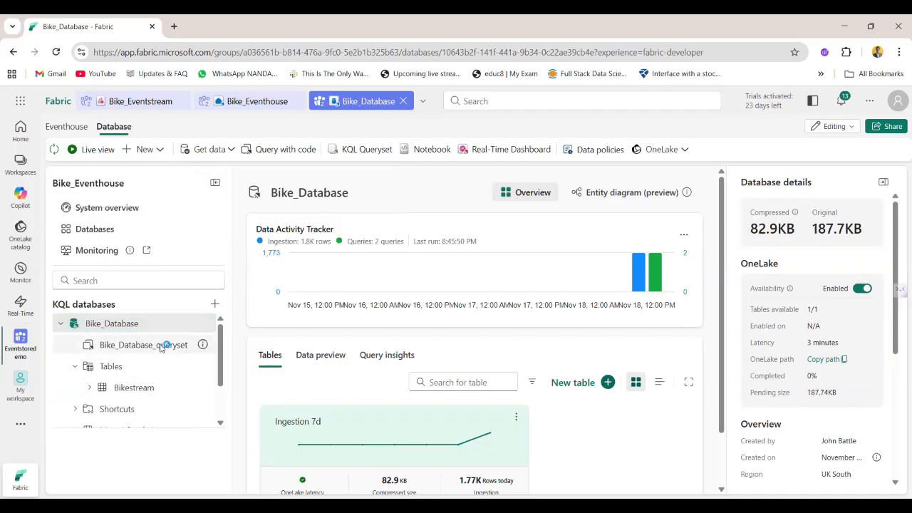
scroll(159, 369, down, 1)
scroll(159, 371, down, 1)
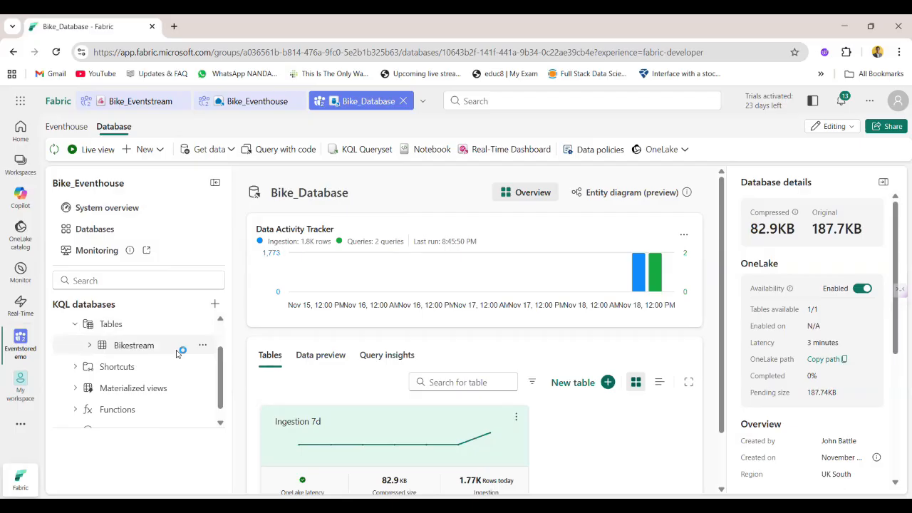
click(76, 366)
click(76, 366)
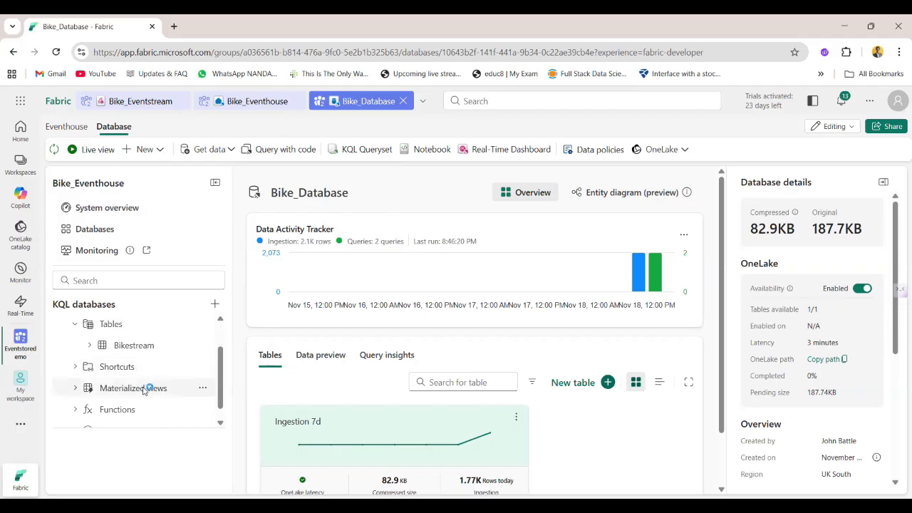
scroll(182, 396, down, 1)
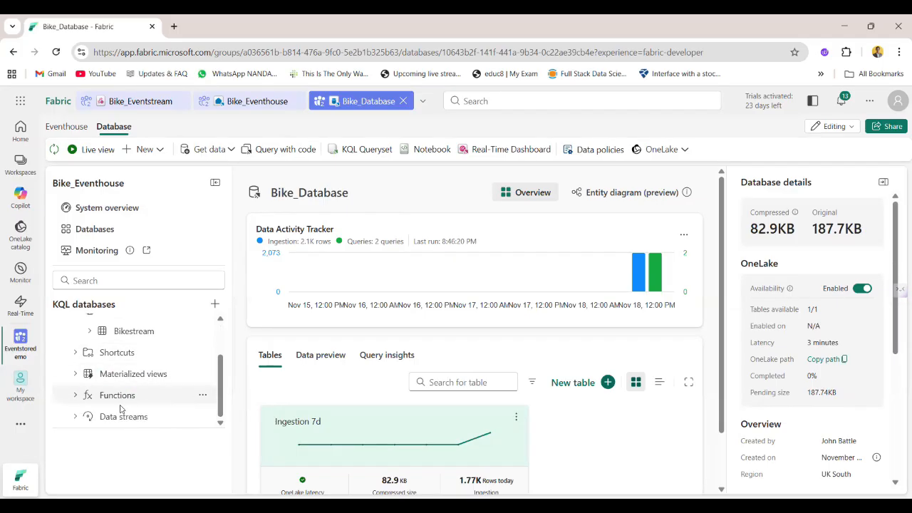
scroll(208, 347, up, 4)
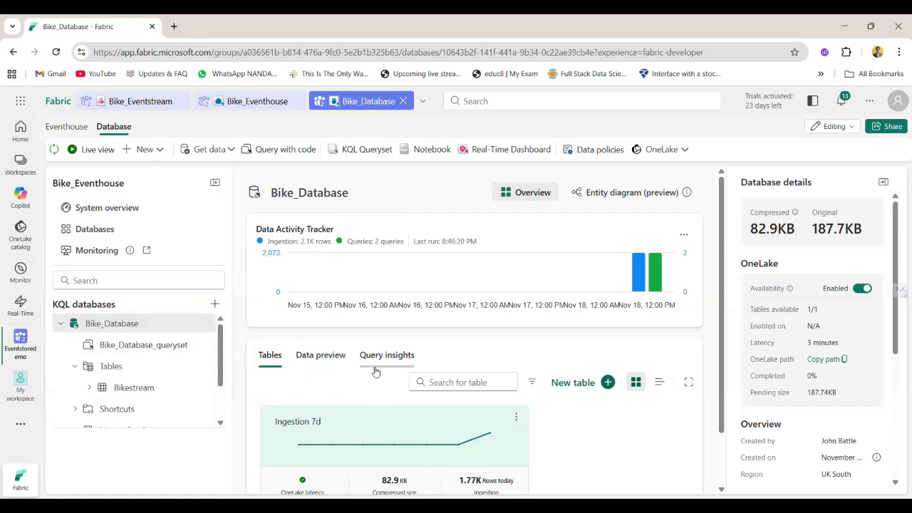
click(127, 325)
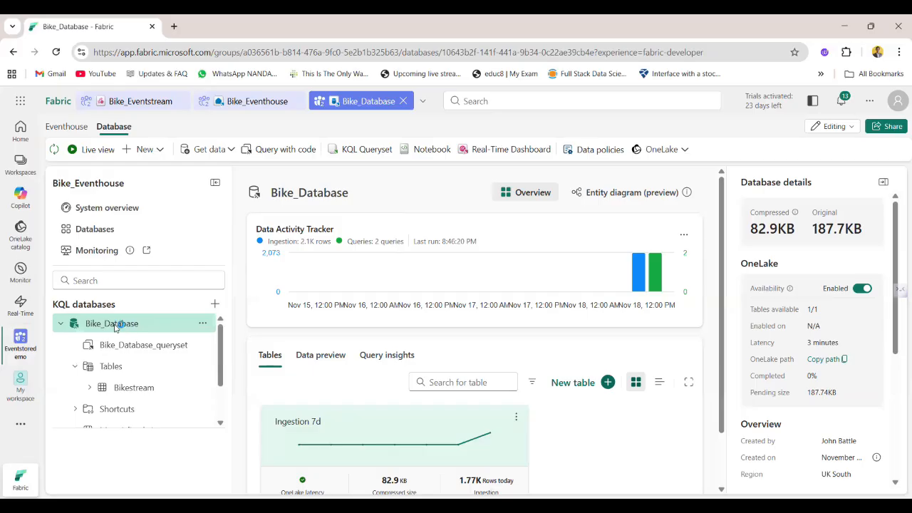
click(142, 324)
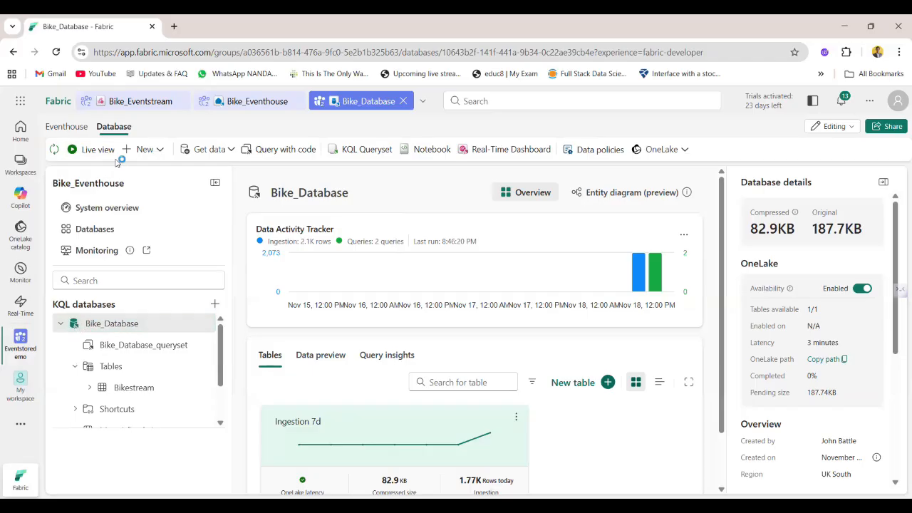
click(54, 149)
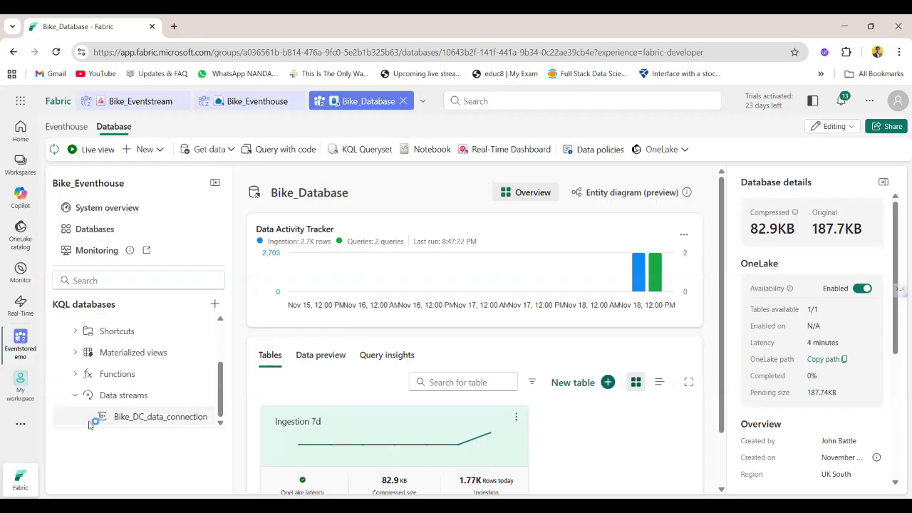
scroll(107, 360, up, 3)
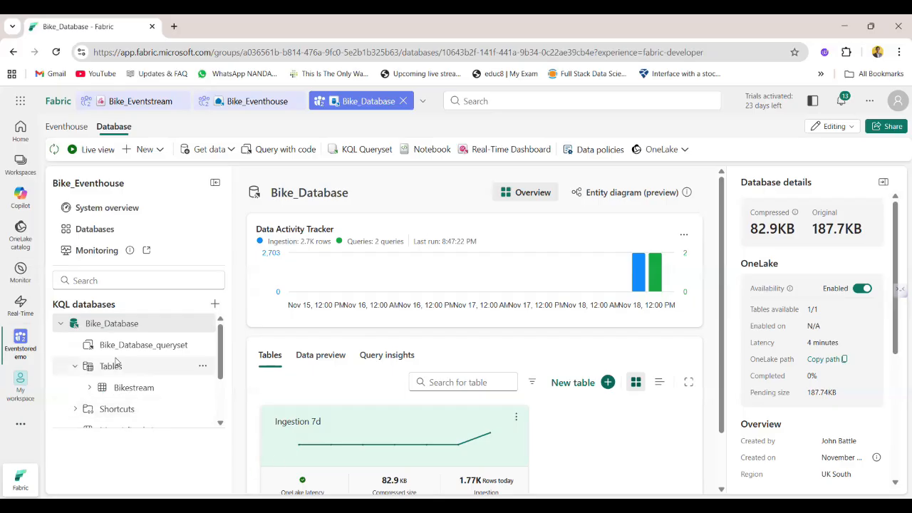
Create a KQL queryset named "Kql query-1" in the Eventstoredemo workspace and dismiss its welcome introduction
click(376, 149)
double_click(402, 277)
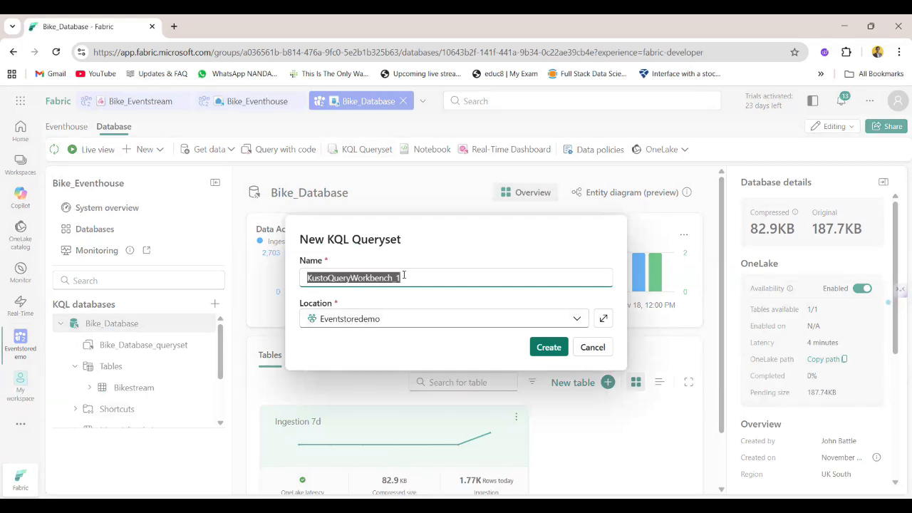
text(Kql quer)
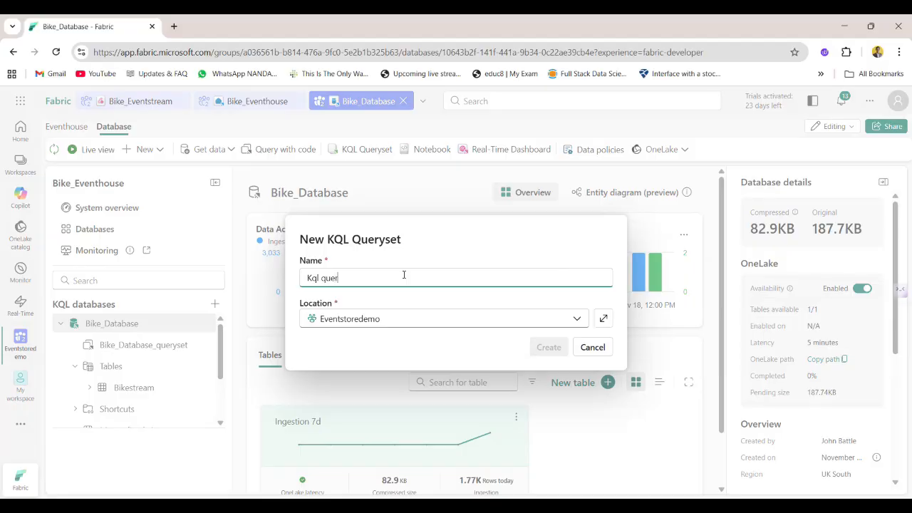
text(y-1)
click(567, 345)
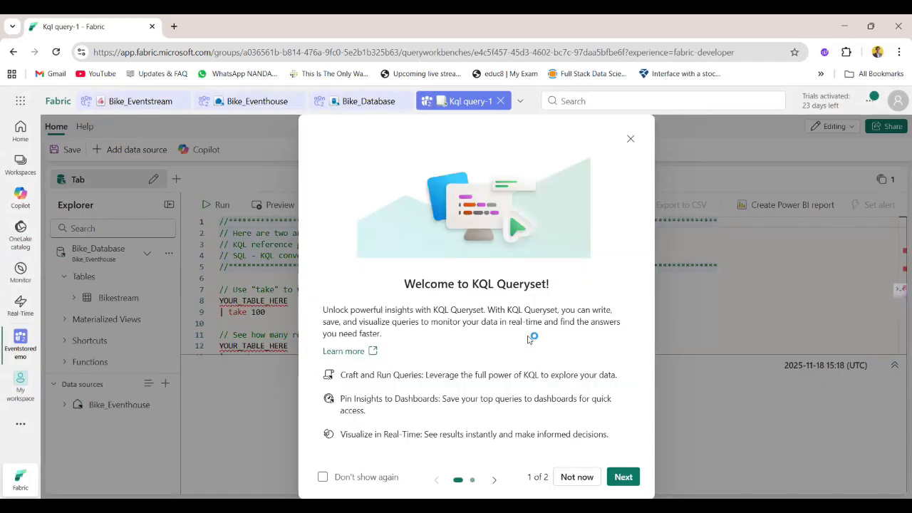
click(493, 480)
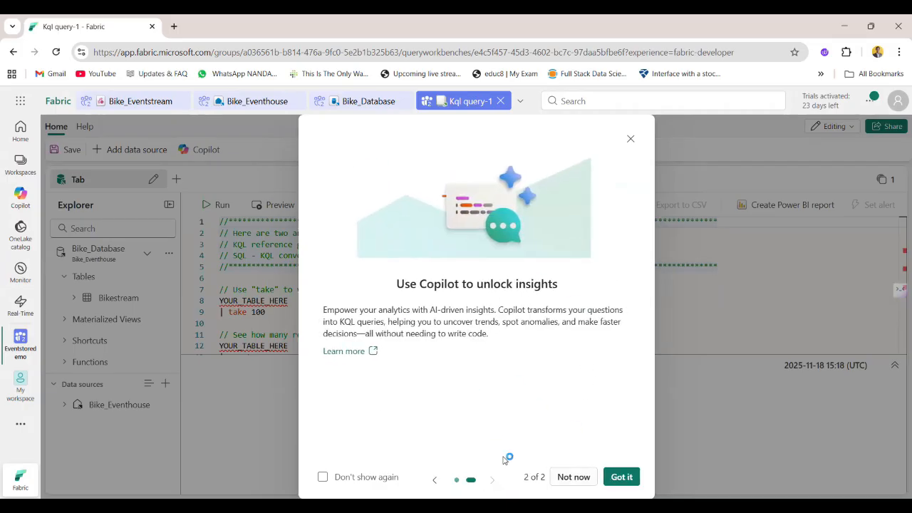
click(573, 477)
Review the sample queries in the queryset editor and delete all of them
scroll(272, 296, down, 2)
scroll(271, 296, up, 2)
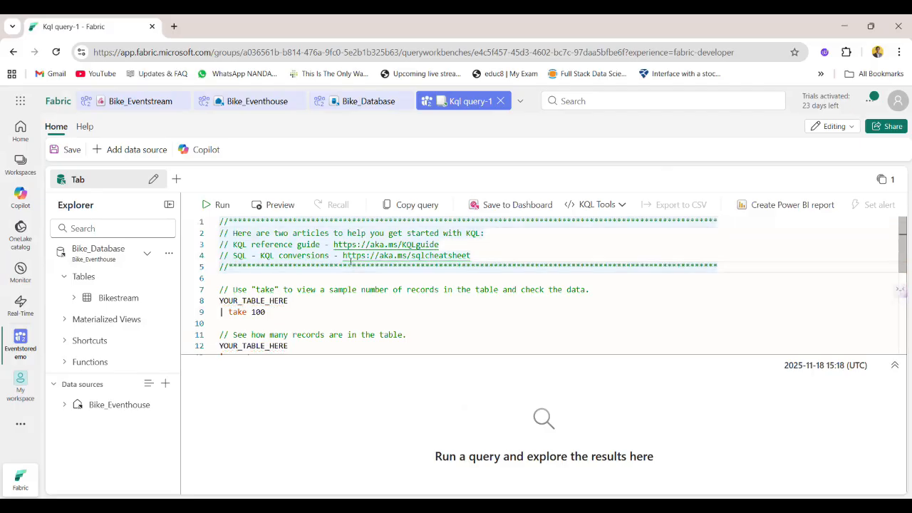
key(ctrl+a)
key(Delete)
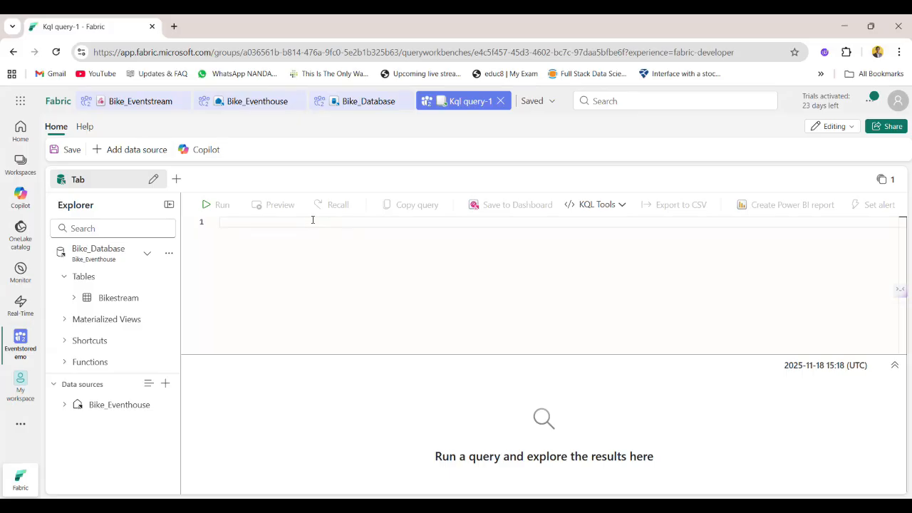
text(Br)
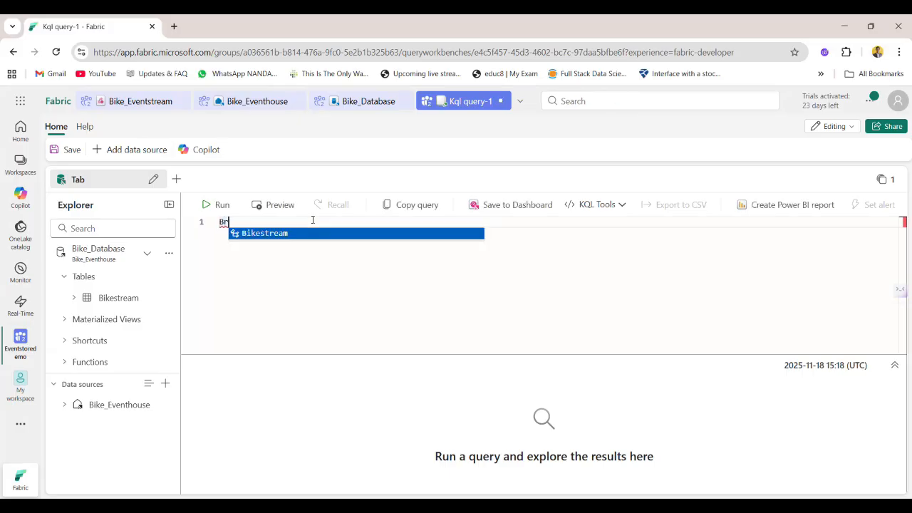
key(BackSpace)
key(BackSpace)
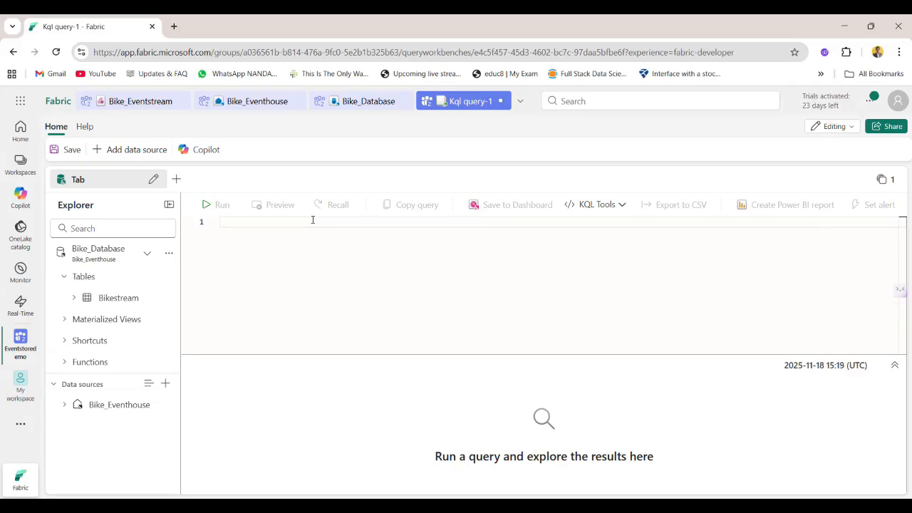
Write and run the query "Bikestream | take 100" and look through the returned records
text(B)
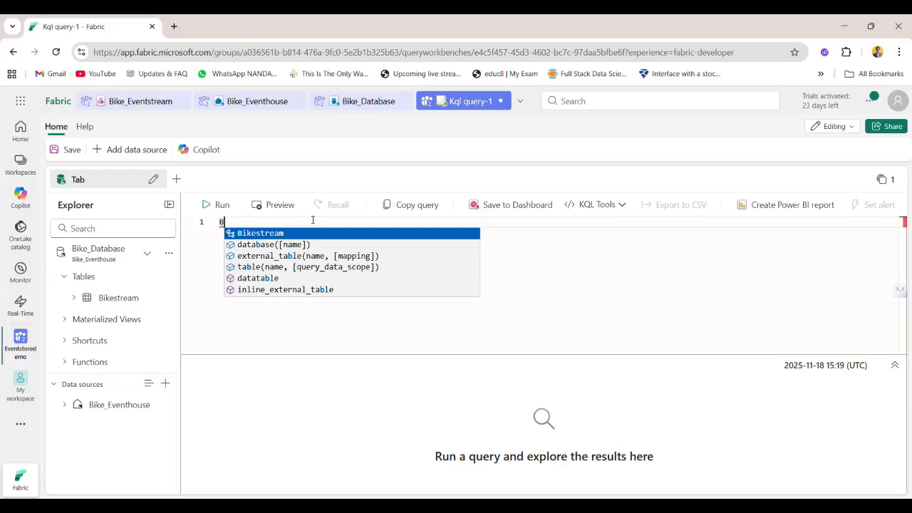
key(Return)
key(Return)
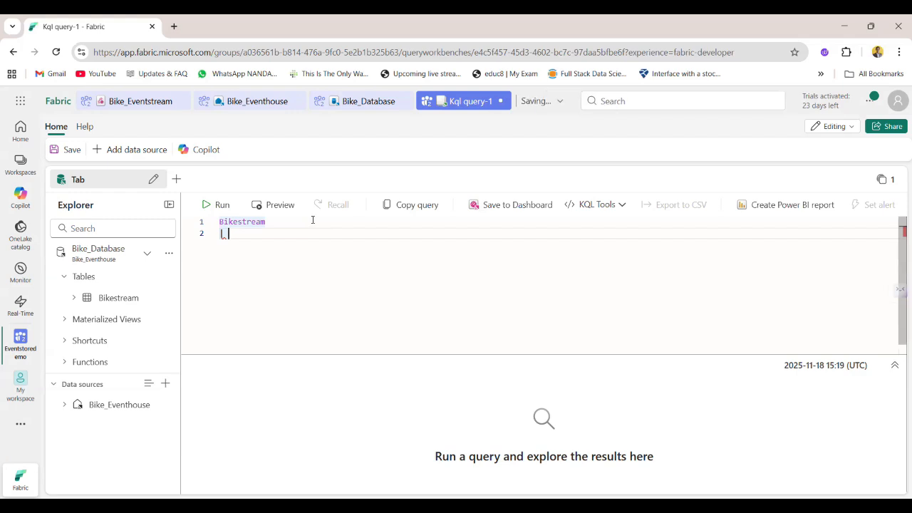
text(| take 100)
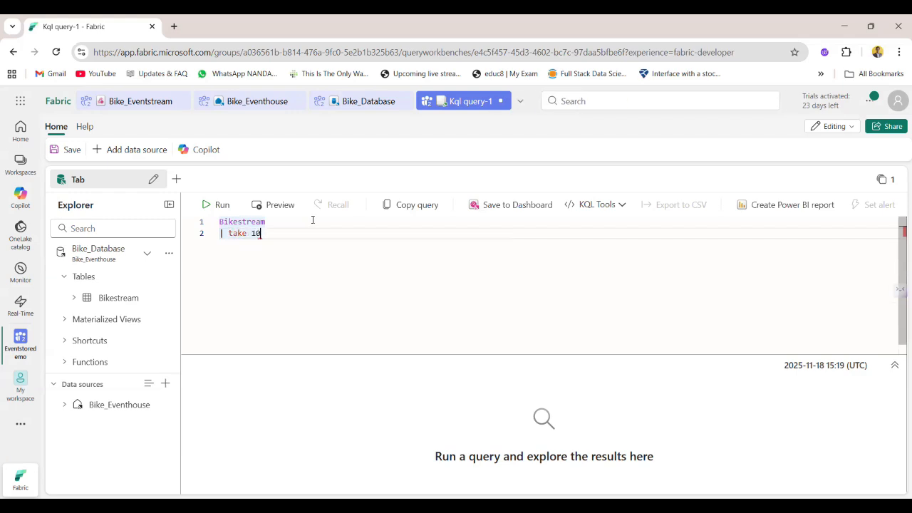
key(ctrl+a)
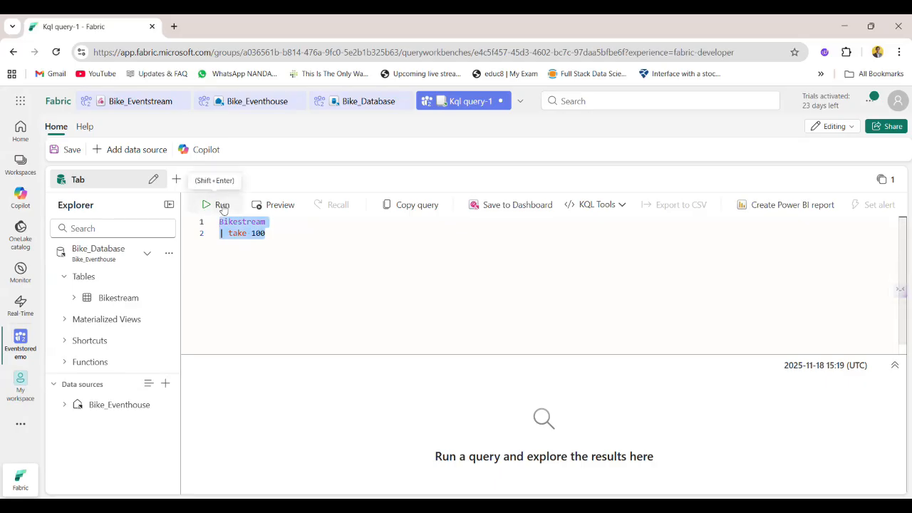
click(207, 208)
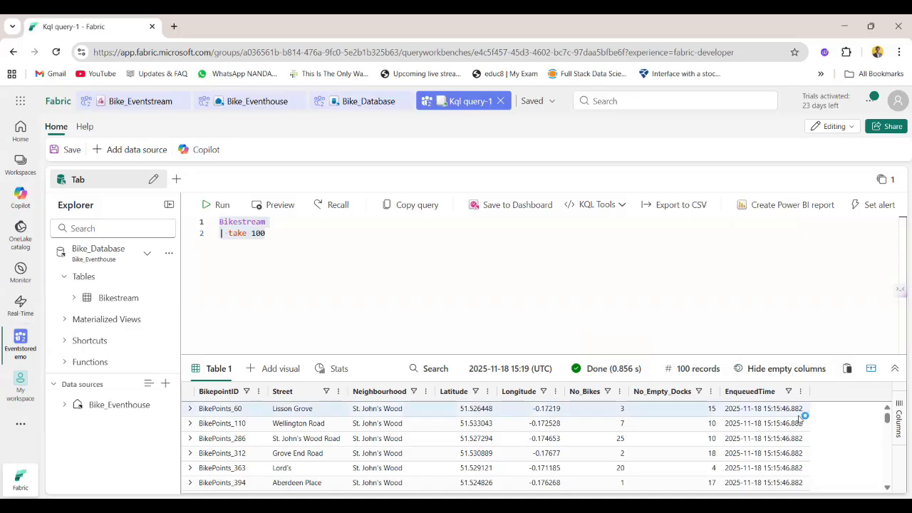
scroll(799, 419, down, 2)
scroll(799, 419, up, 2)
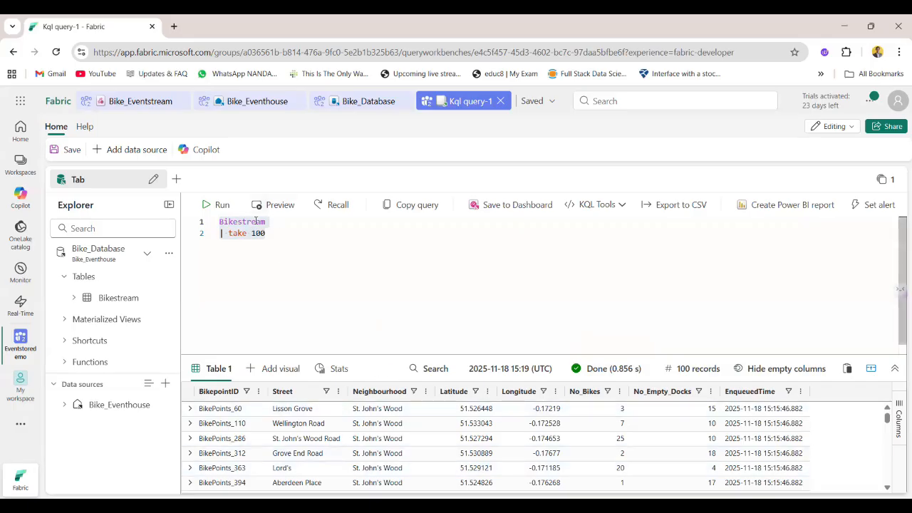
Add a second query below the first that projects the Street and No_Bikes columns from Bikestream
click(290, 242)
key(Return)
key(Return)
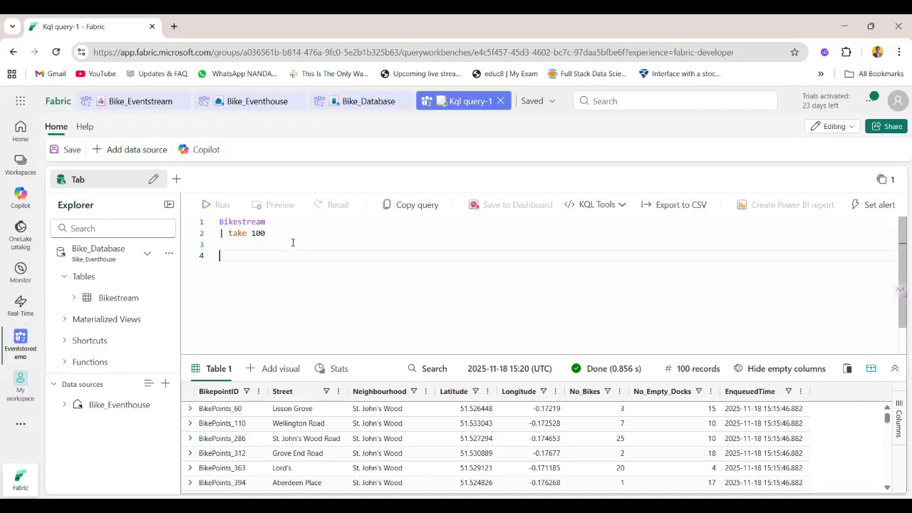
text(Bikestream)
key(Return)
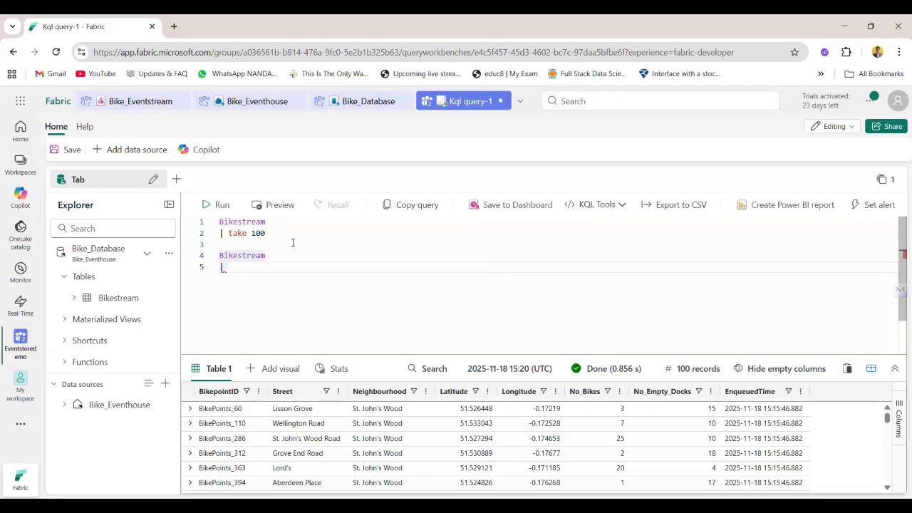
text(| project Str)
key(Tab)
text(, no)
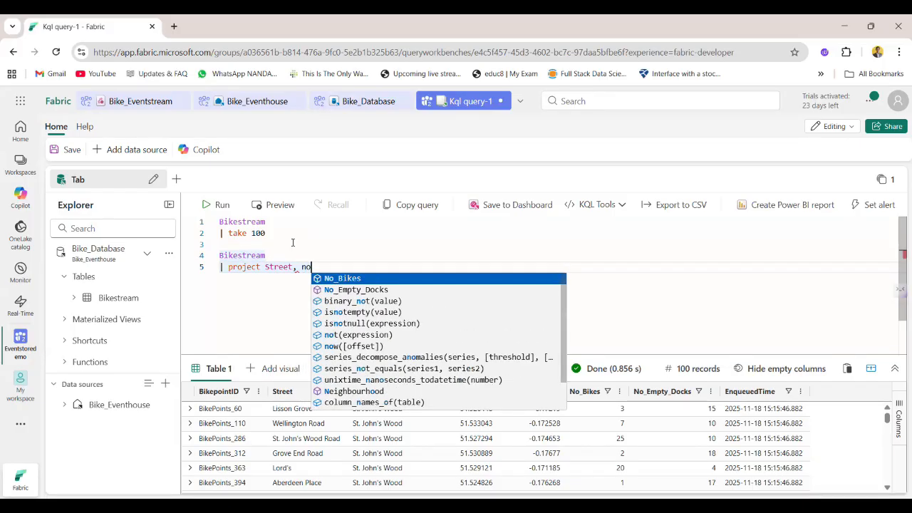
key(Tab)
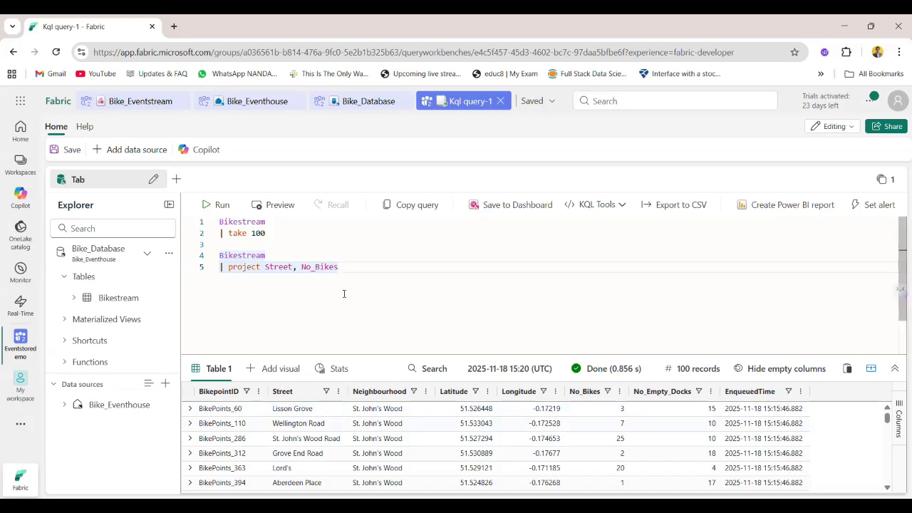
Limit the Street and No_Bikes query with "| take 10", run it and look through the results
key(Return)
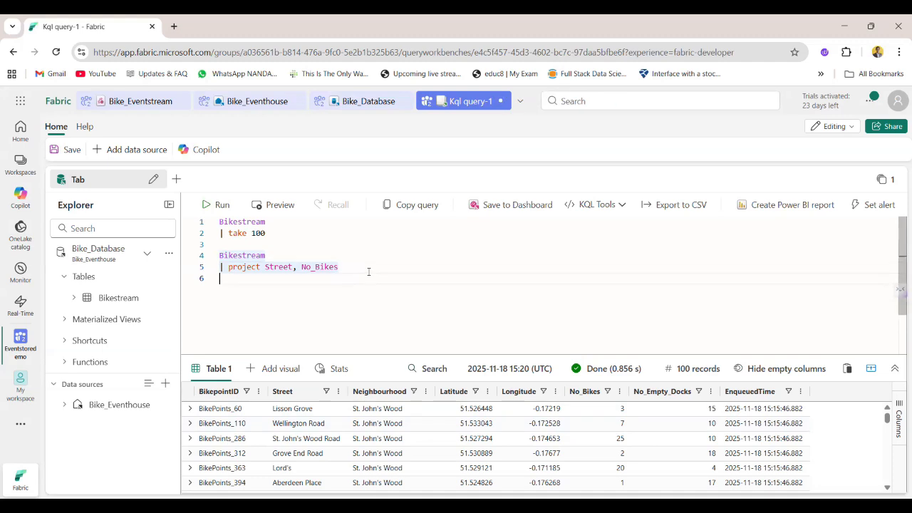
text(|)
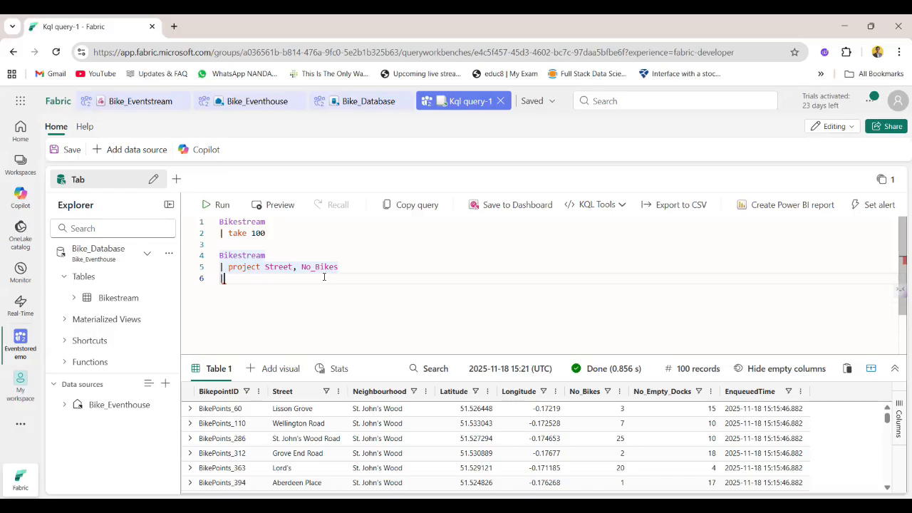
text(take )
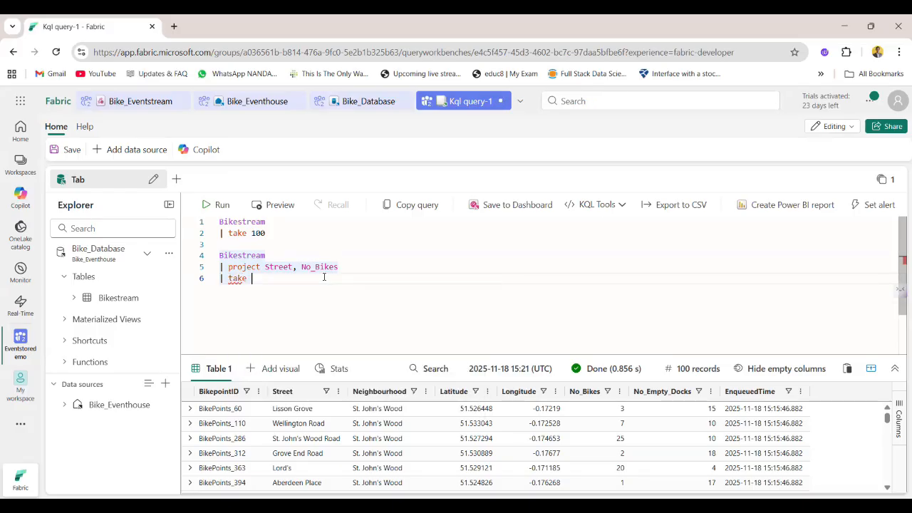
text(10)
click(217, 206)
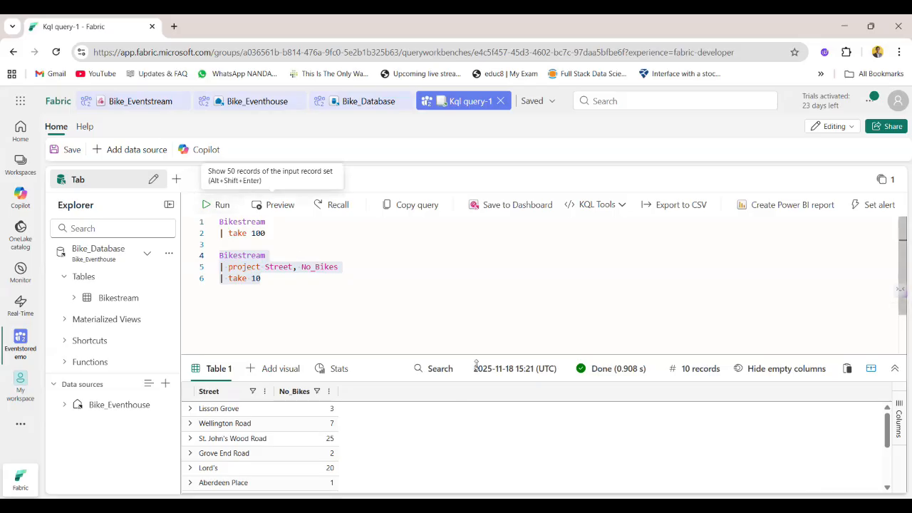
scroll(432, 424, down, 2)
scroll(429, 426, up, 2)
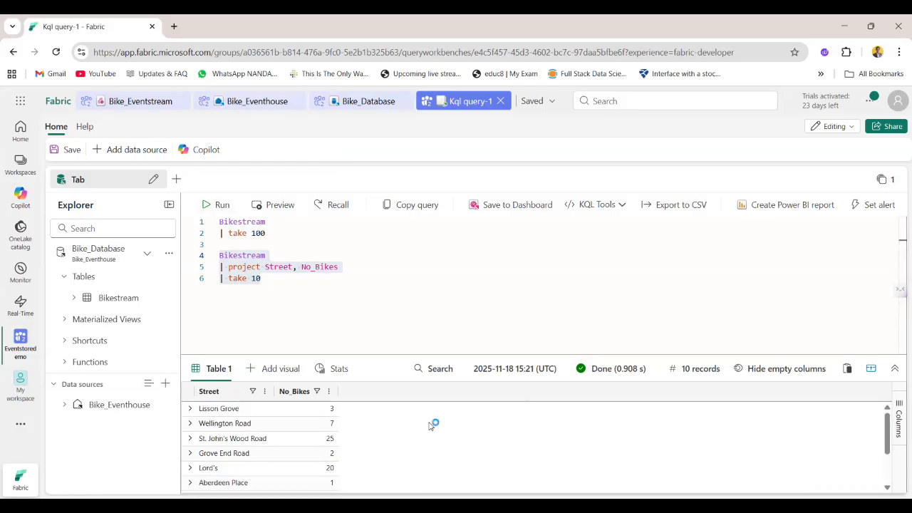
click(335, 287)
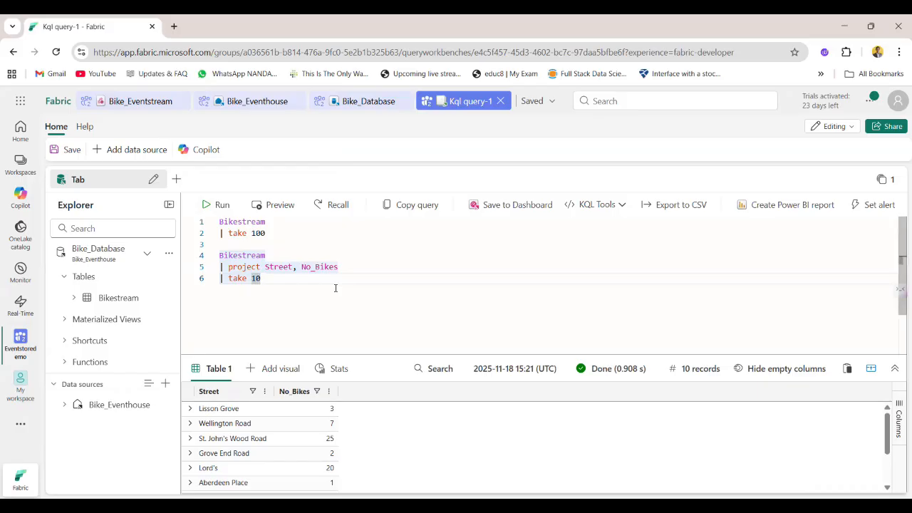
Start a third query below the Street and No_Bikes query with the Bikestream table followed by a pipe
double_click(312, 268)
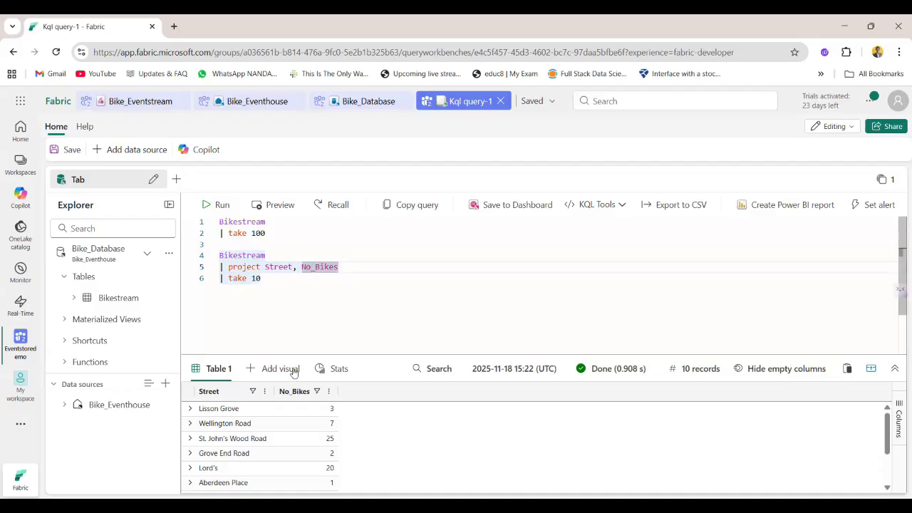
click(268, 281)
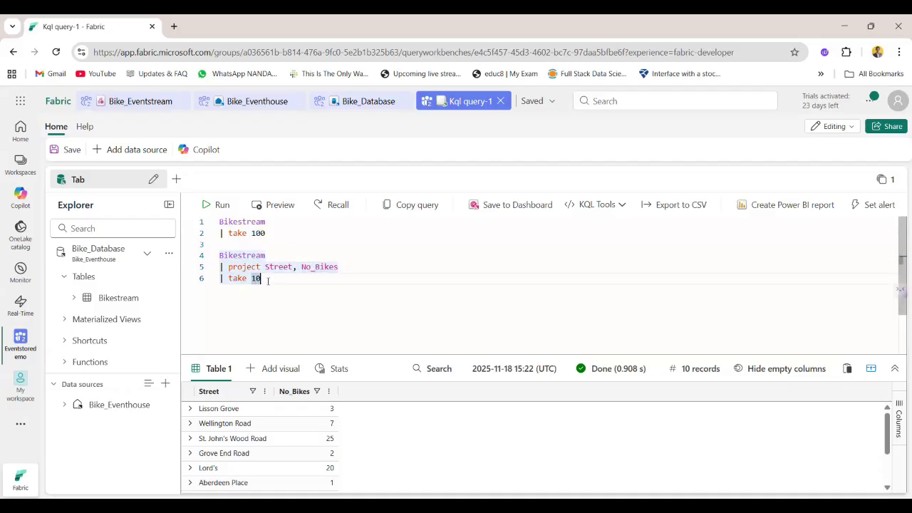
key(Return)
key(Return)
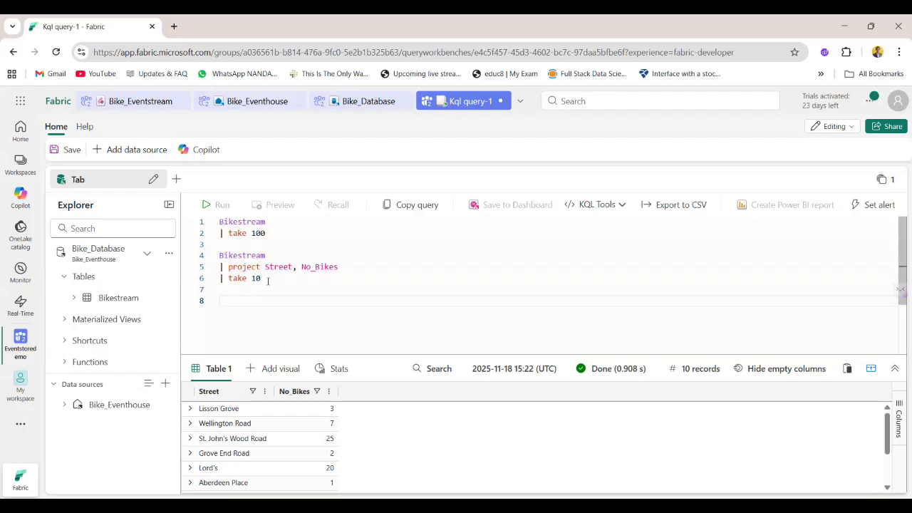
text(Bi)
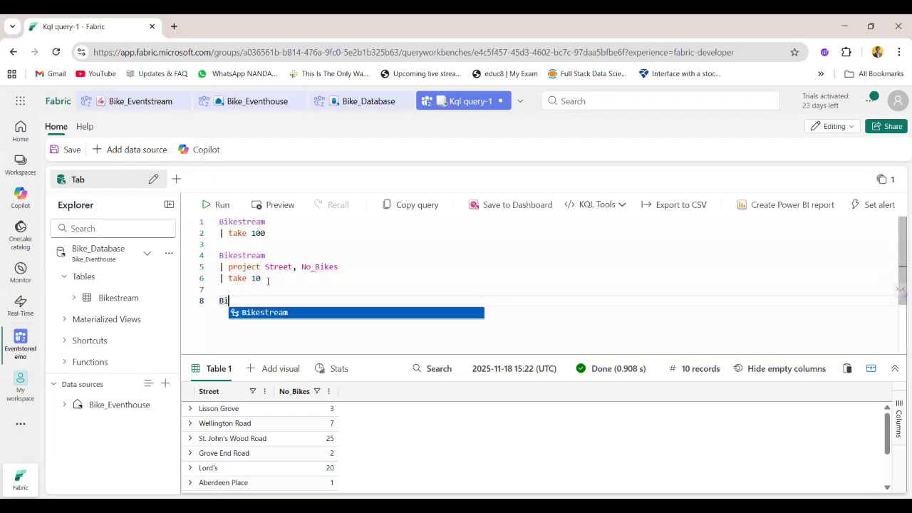
key(Tab)
key(Return)
text(|)
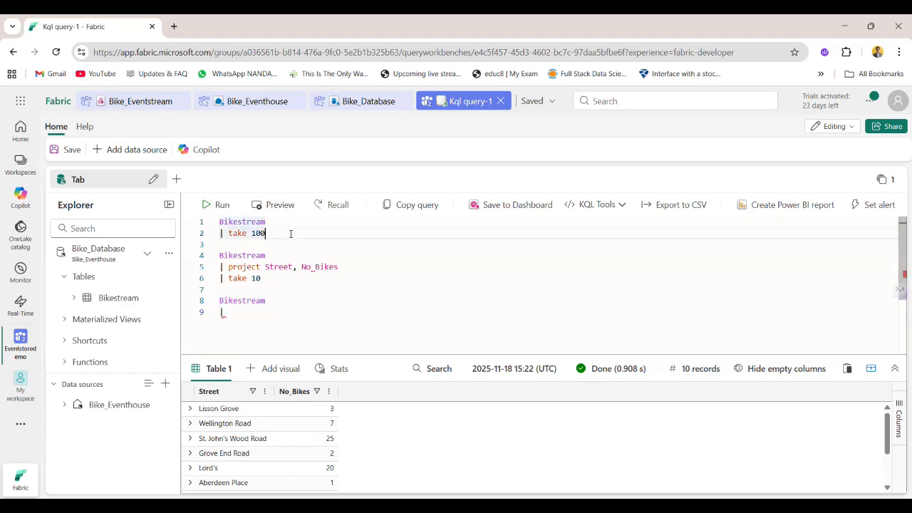
Run the "take 100" query and the Street and No_Bikes query again separately to compare their results
drag(291, 234, 200, 224)
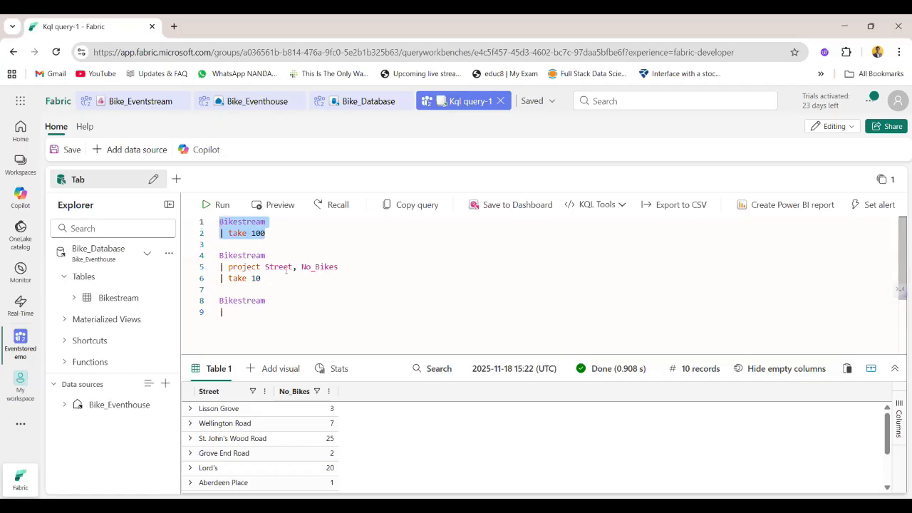
drag(271, 279, 210, 260)
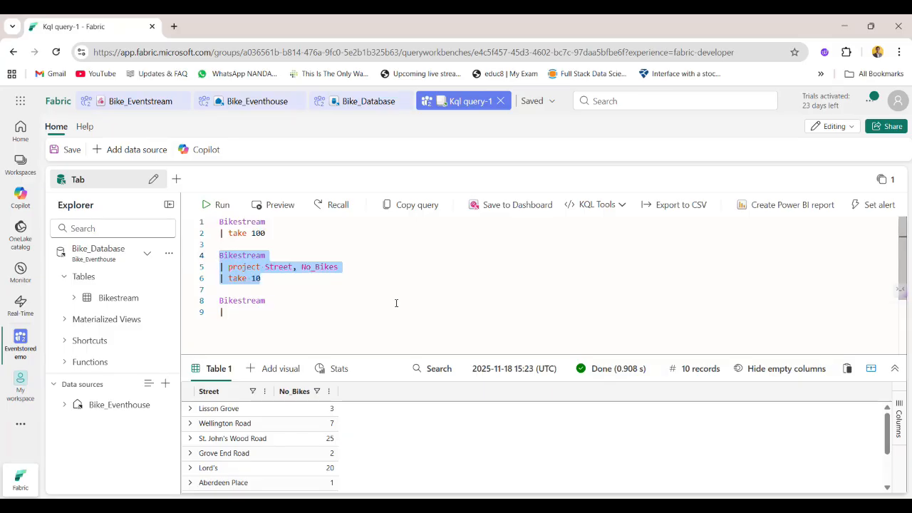
click(230, 311)
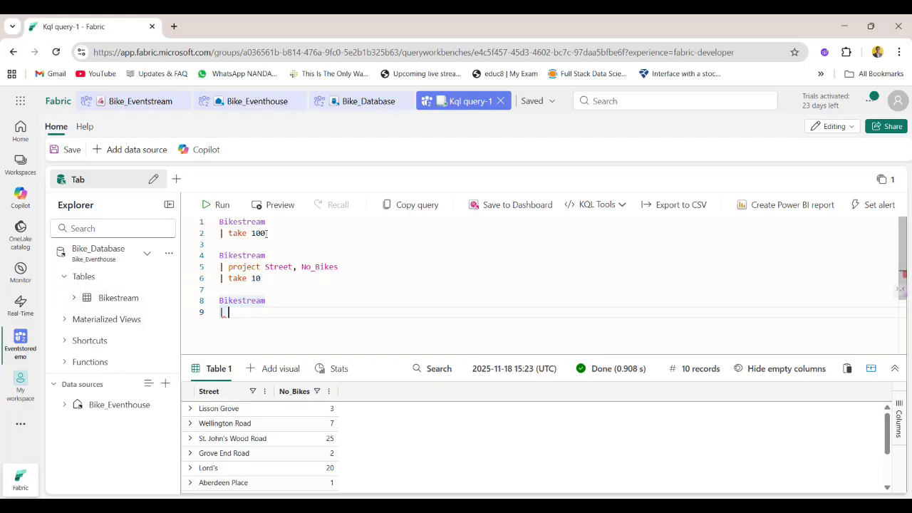
drag(266, 233, 212, 222)
click(213, 205)
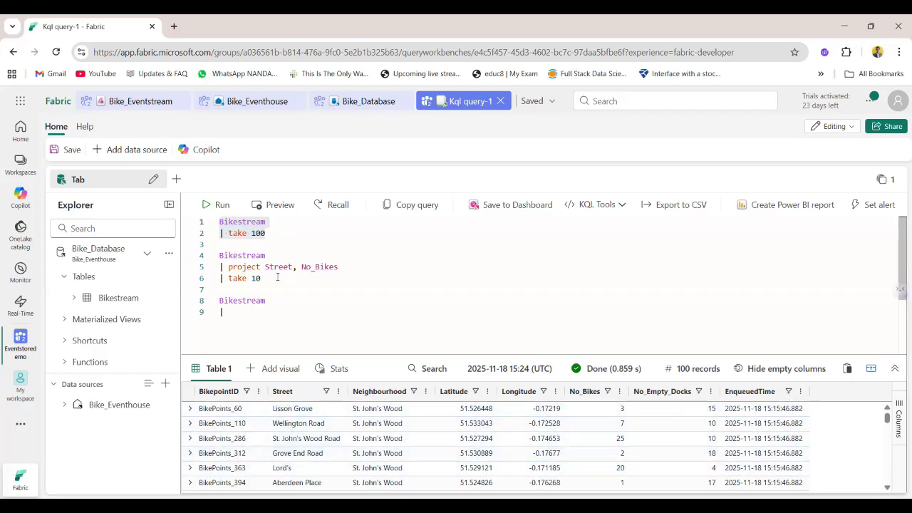
drag(277, 278, 218, 255)
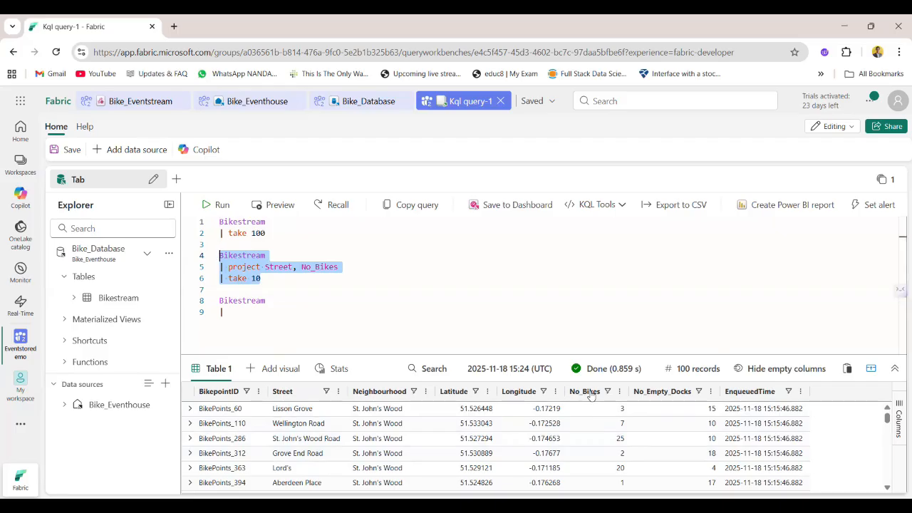
click(210, 206)
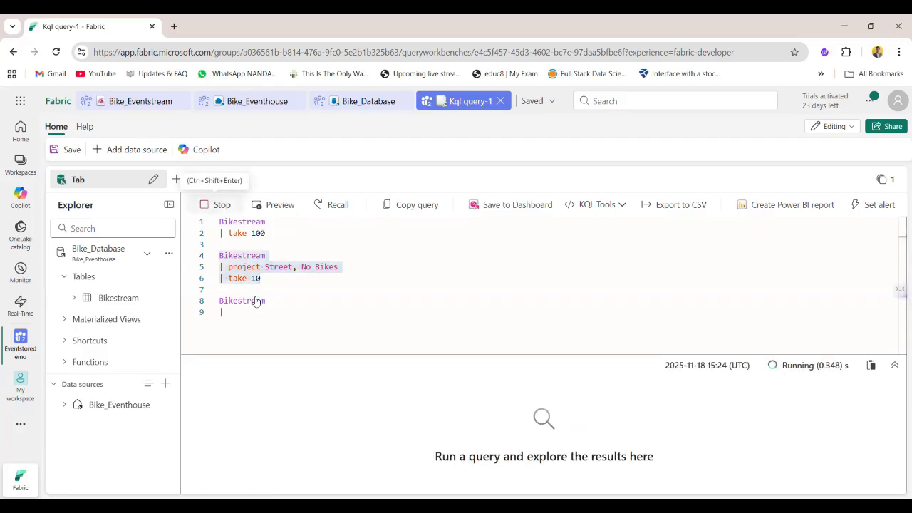
Continue the third query with a project operator that begins with the Street column
click(256, 316)
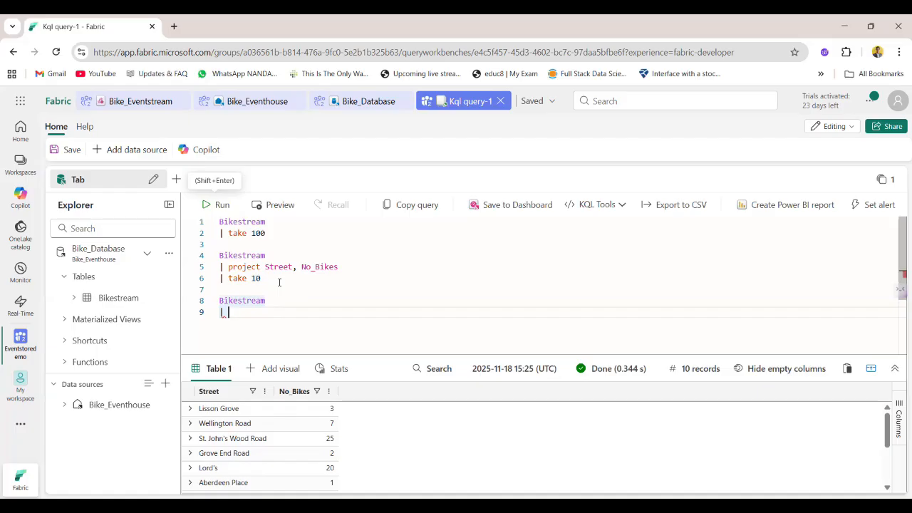
double_click(225, 313)
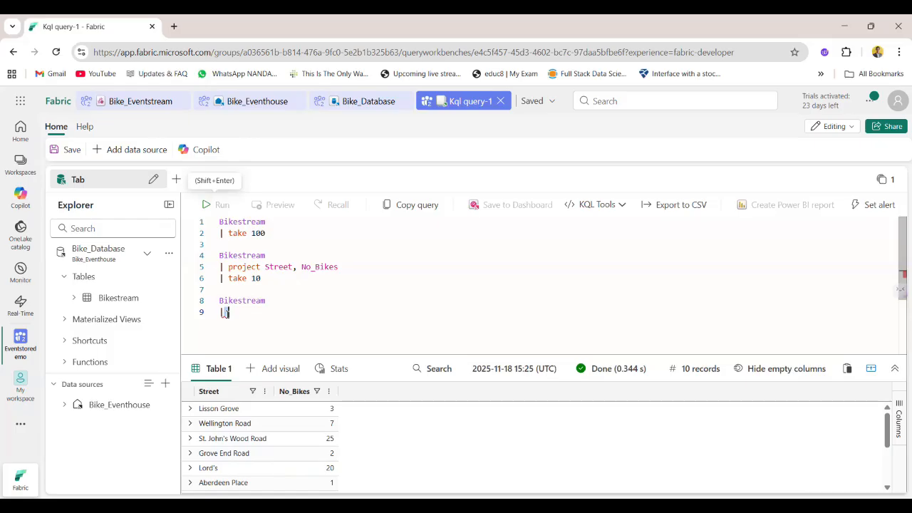
double_click(307, 266)
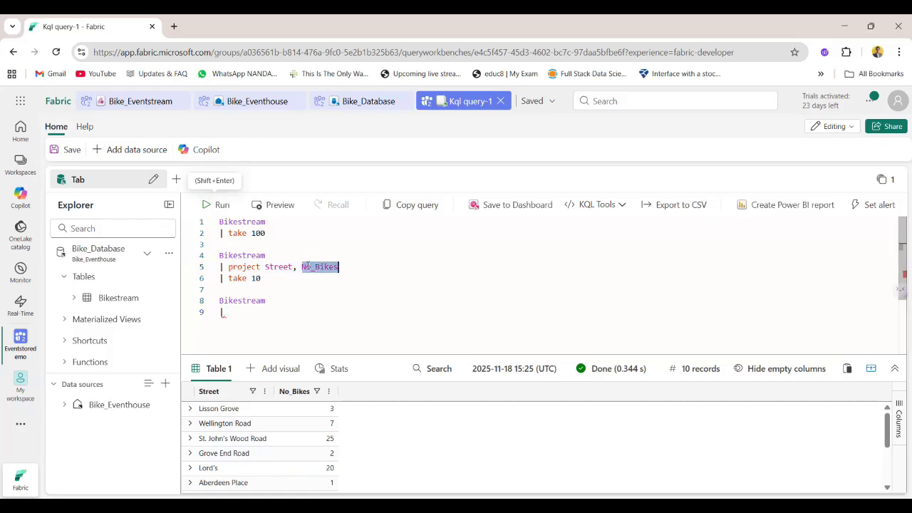
click(245, 318)
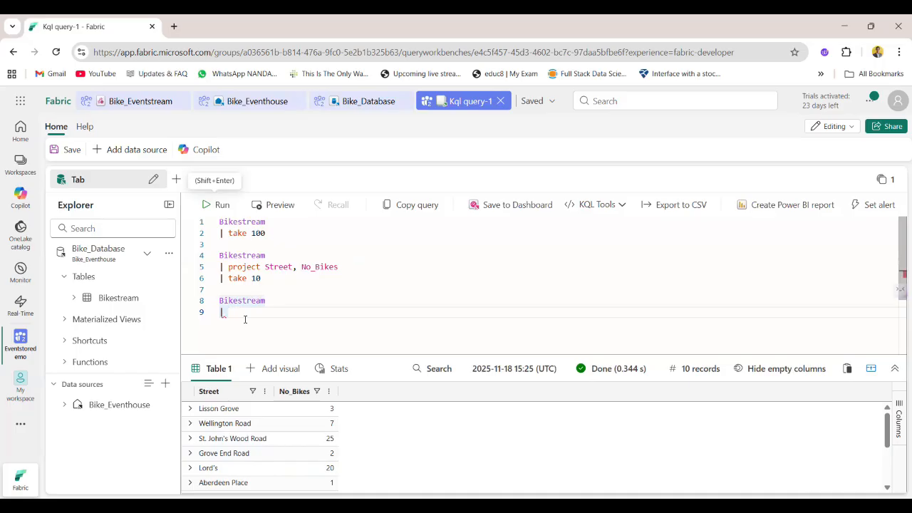
text(project )
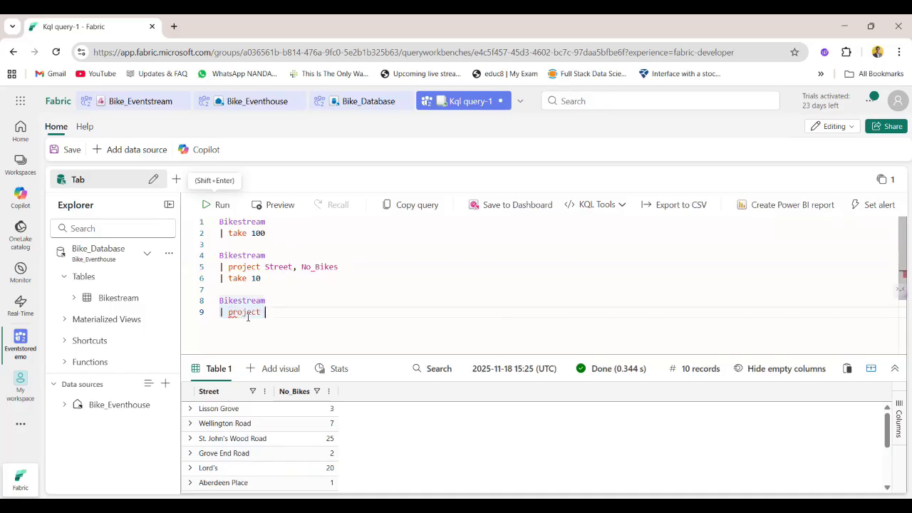
text(Street, )
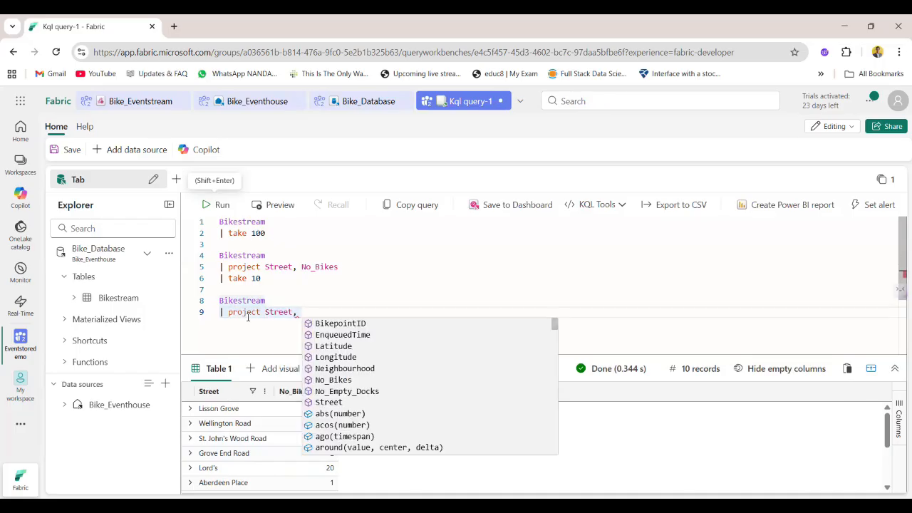
Add the No_Bikes column to the third query's project line, renamed with ["Number of Bikes"] = No_Bikes
text(["N)
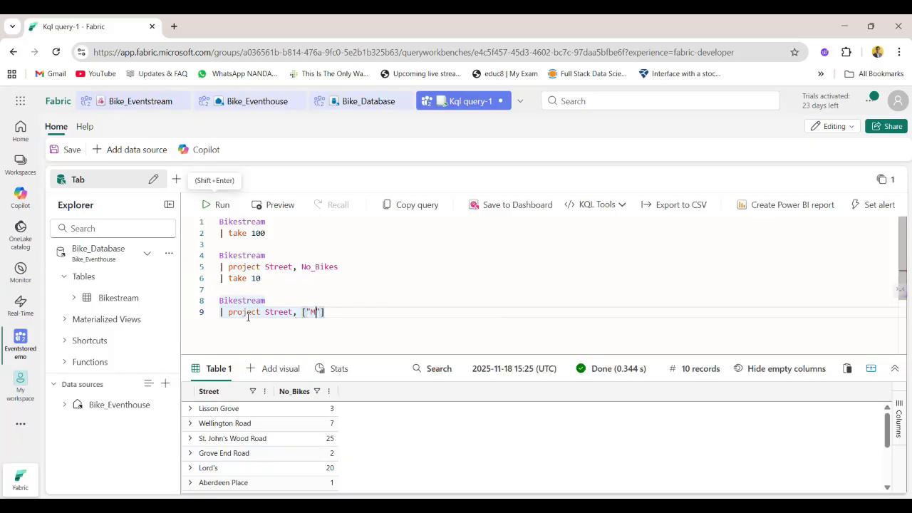
text(umber of bikes)
key(Left)
key(Left)
key(Left)
key(Left)
key(BackSpace)
text(B)
key(End)
text(= N)
key(Down)
key(Tab)
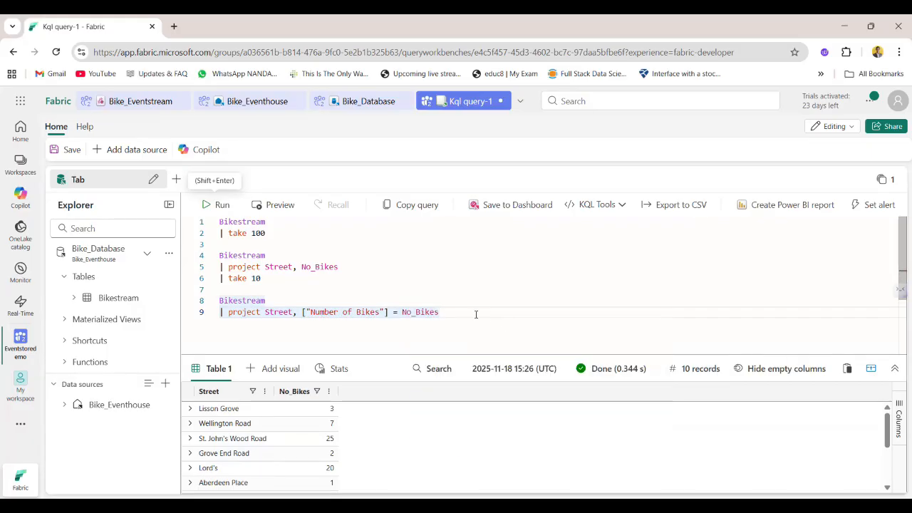
Run only the third query, which projects Street and the renamed Number of Bikes column
shift+click(219, 303)
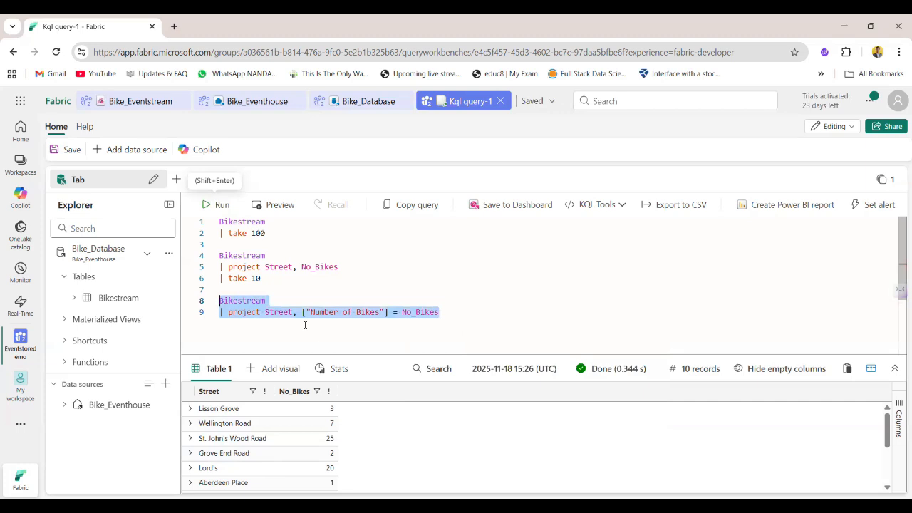
double_click(327, 315)
drag(328, 315, 385, 305)
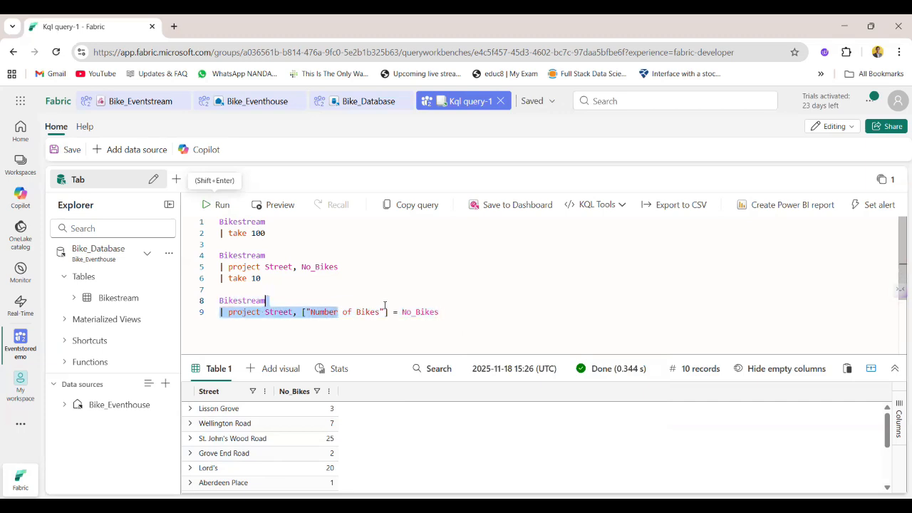
double_click(367, 312)
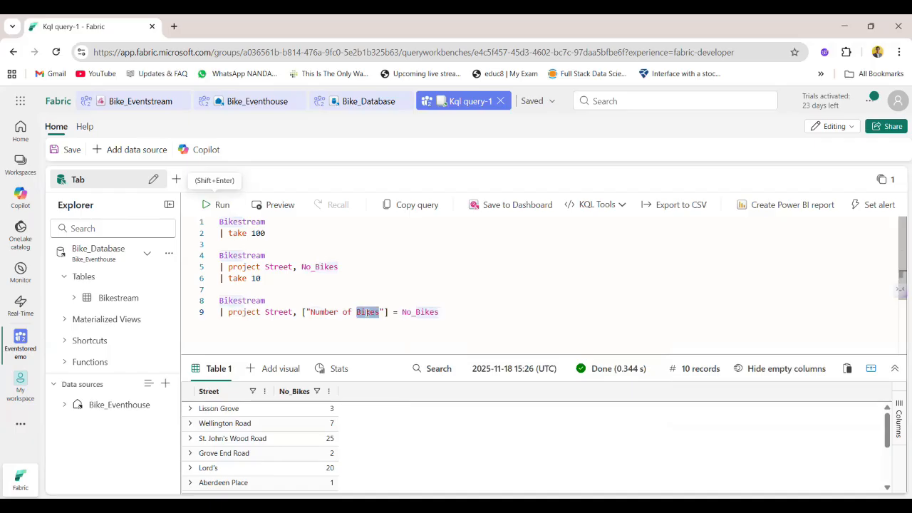
drag(456, 313, 218, 300)
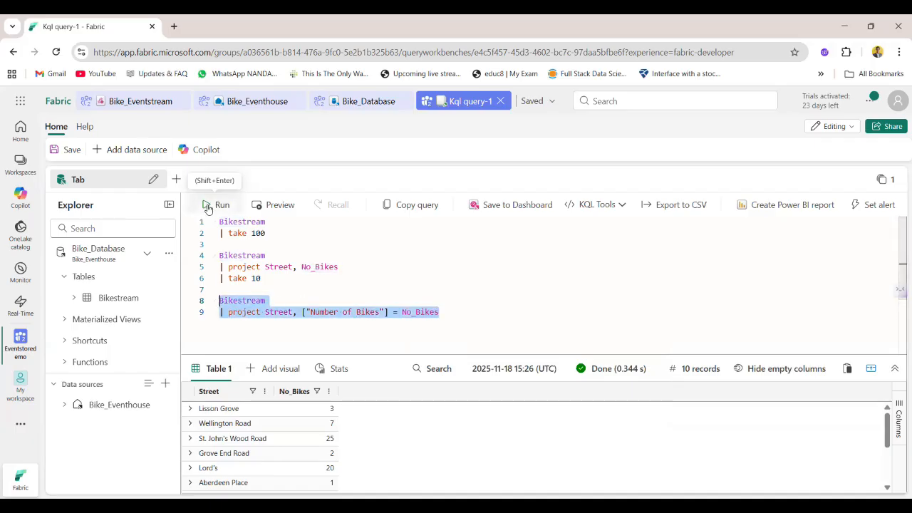
click(207, 206)
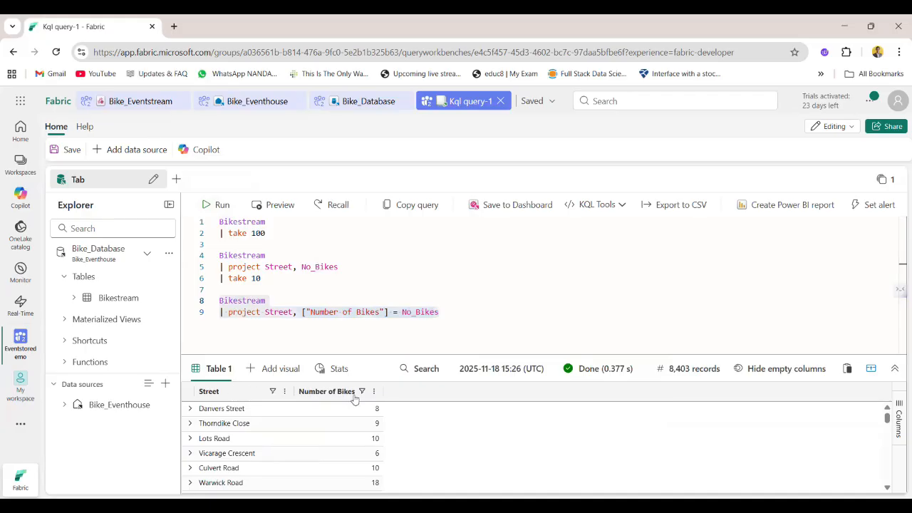
Limit the Number of Bikes query with "|take 10", run it and look through the results
click(439, 310)
key(Return)
key(ctrl+z)
click(441, 312)
key(Return)
text(|take 10)
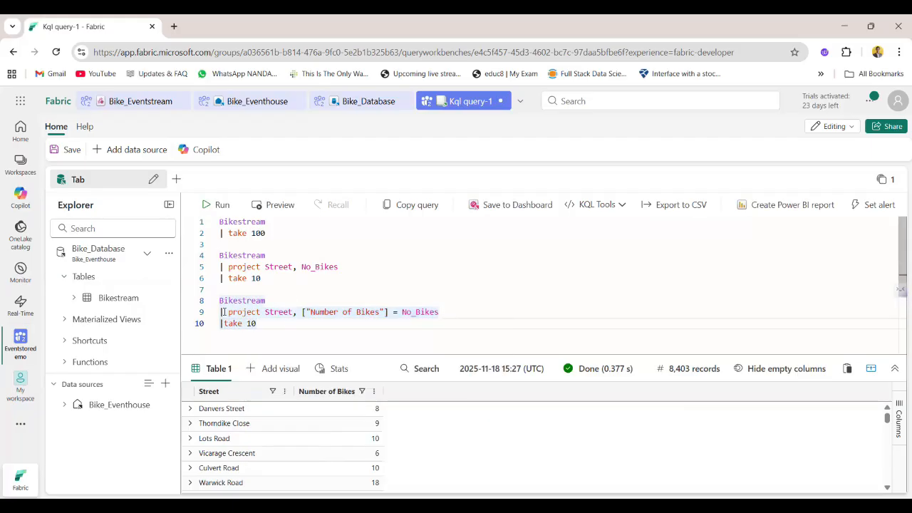
click(216, 205)
click(269, 329)
drag(269, 329, 219, 300)
click(218, 205)
scroll(339, 475, down, 2)
scroll(339, 475, up, 2)
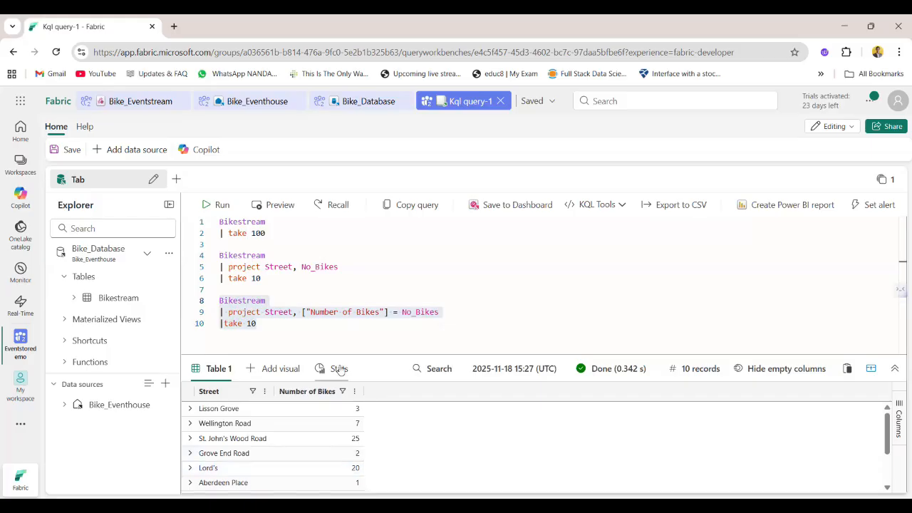
Start a fourth query below the others that applies the summarize operator to Bikestream
click(301, 329)
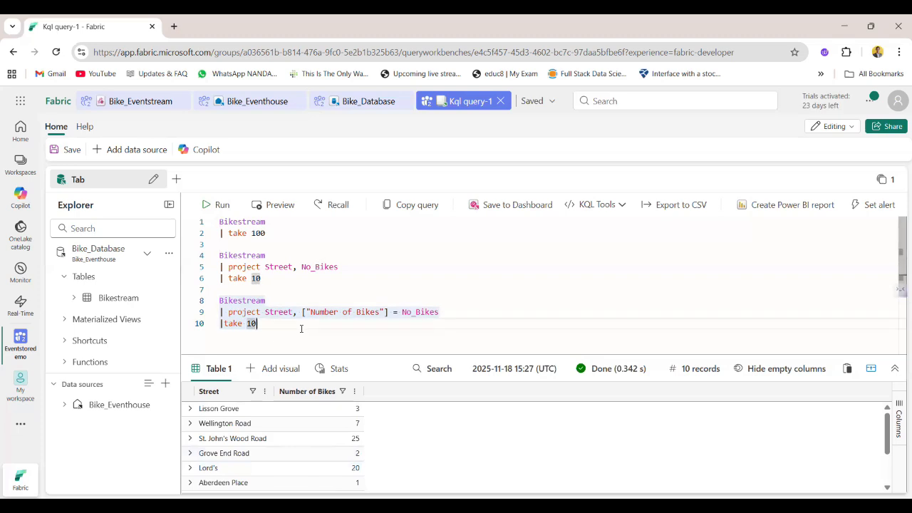
key(Return)
key(Return)
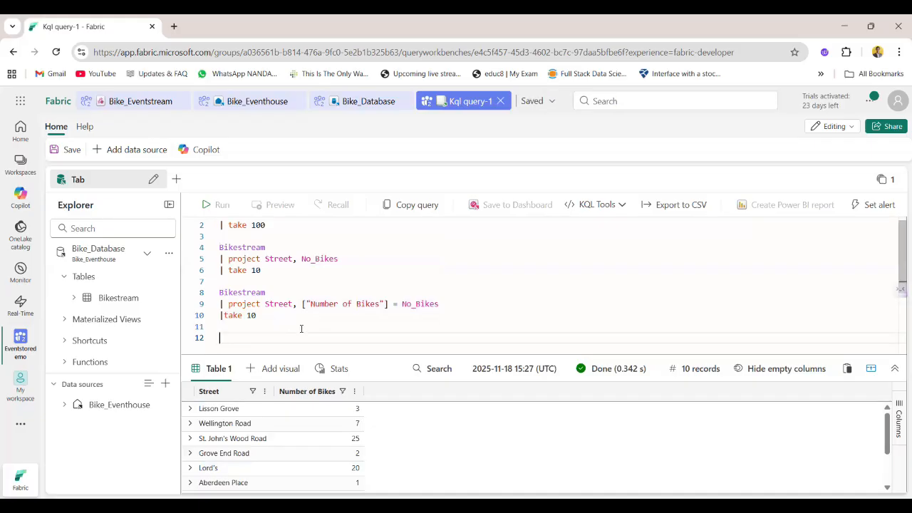
text(Bikestream)
key(Return)
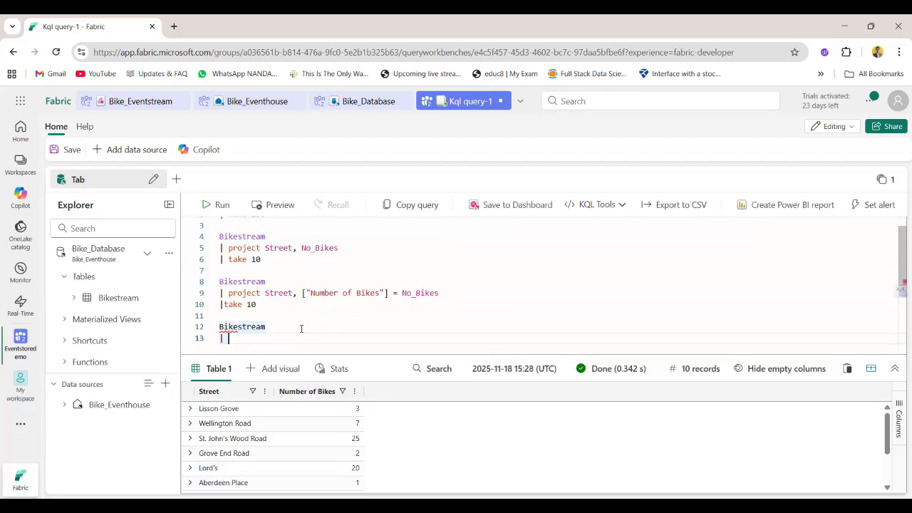
text(| summarize )
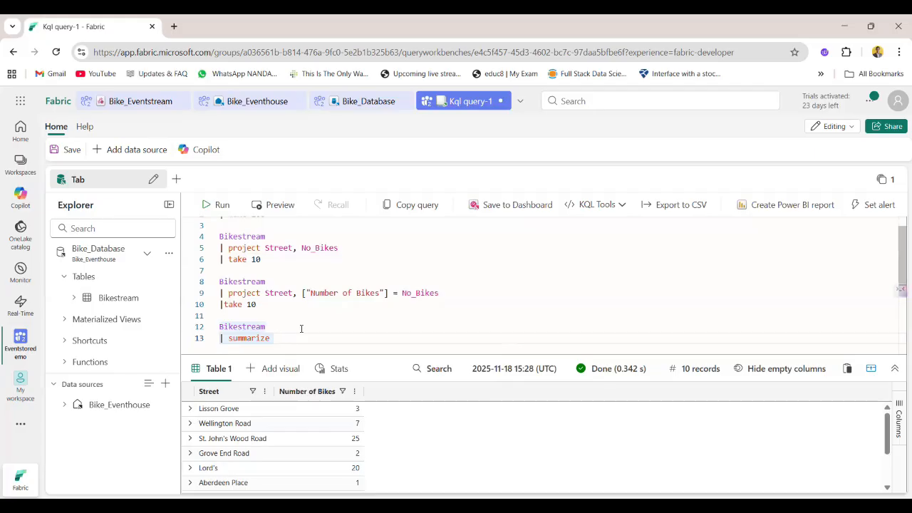
Try to summarize with ["Total no. of Bikes"] = No_Bikes and run the fourth query
text([")
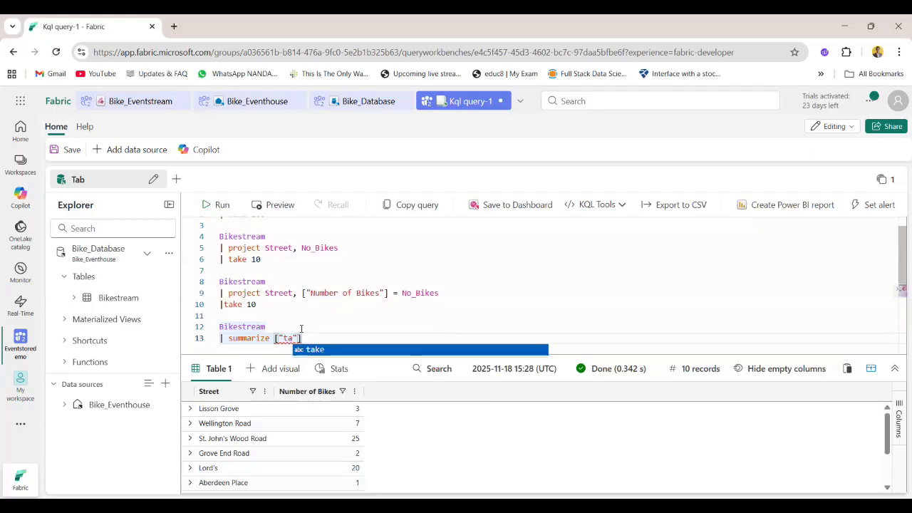
text(Total no. of )
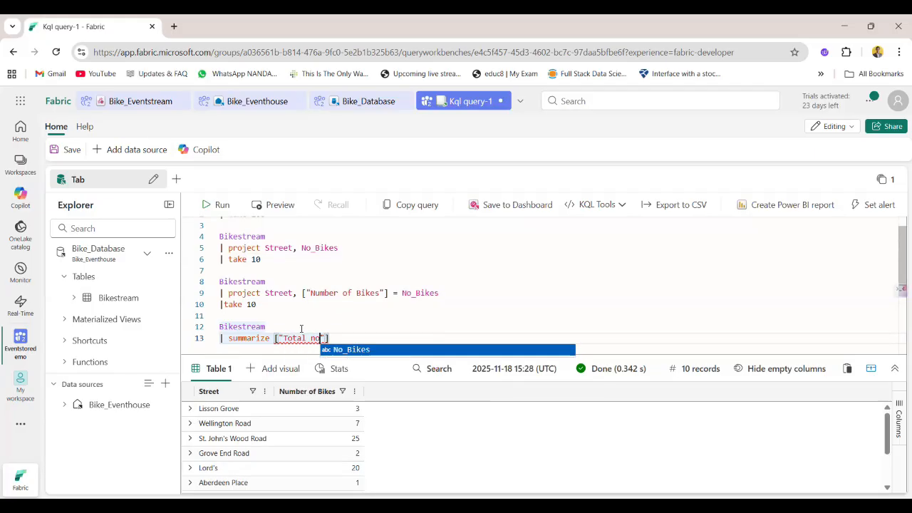
text(Bikes"] = no)
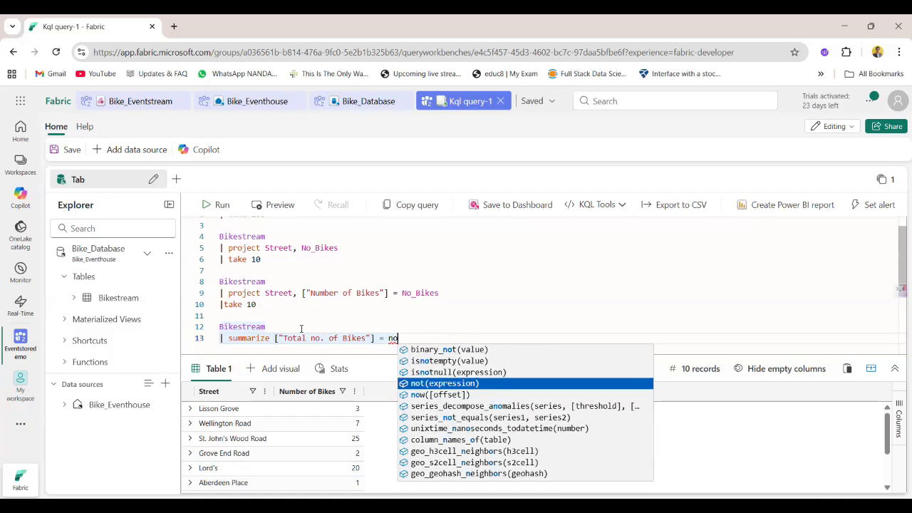
text(_Bikes)
key(ctrl+shift+Left)
text(N)
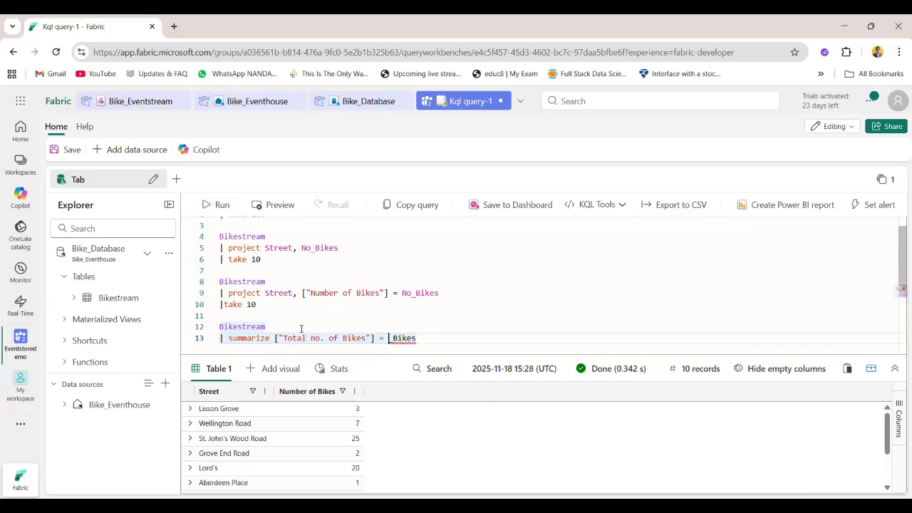
key(Return)
key(ctrl+a)
Replace the fourth query's summarize expression with the column name ["Total Number of Bikes"]
click(448, 343)
key(ctrl+BackSpace)
text(number)
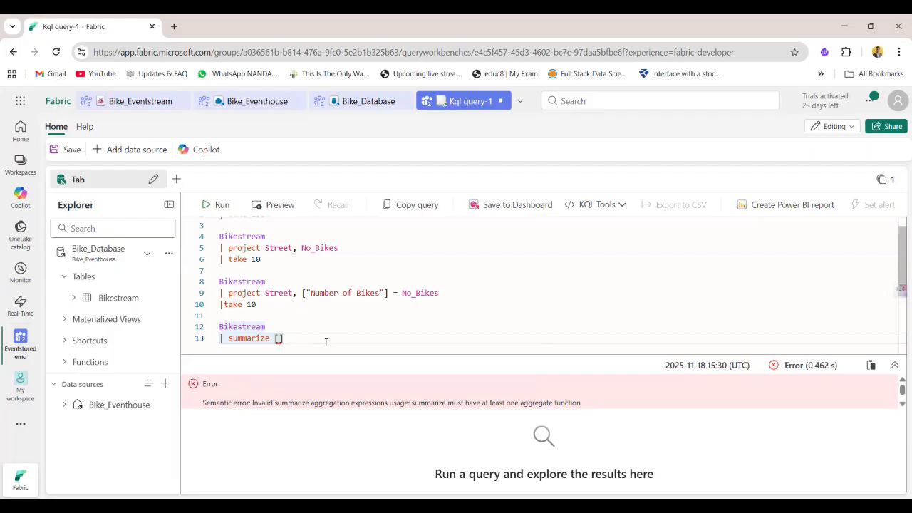
text(Total Number of Bikes)
key(Escape)
click(277, 338)
text(")
click(380, 337)
text(")
Set ["Total Number of Bikes"] to sum(No_Bikes) and run the fourth query
click(410, 339)
text(= sum()
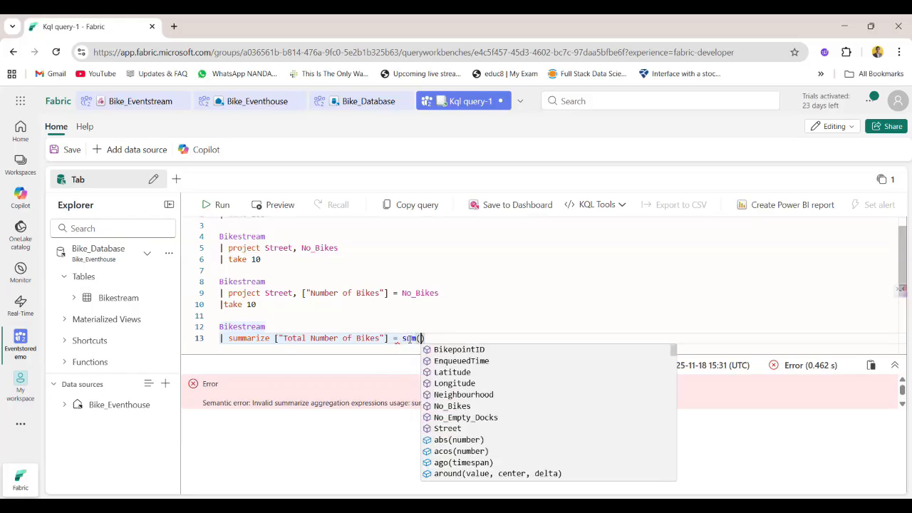
text(no_)
key(Tab)
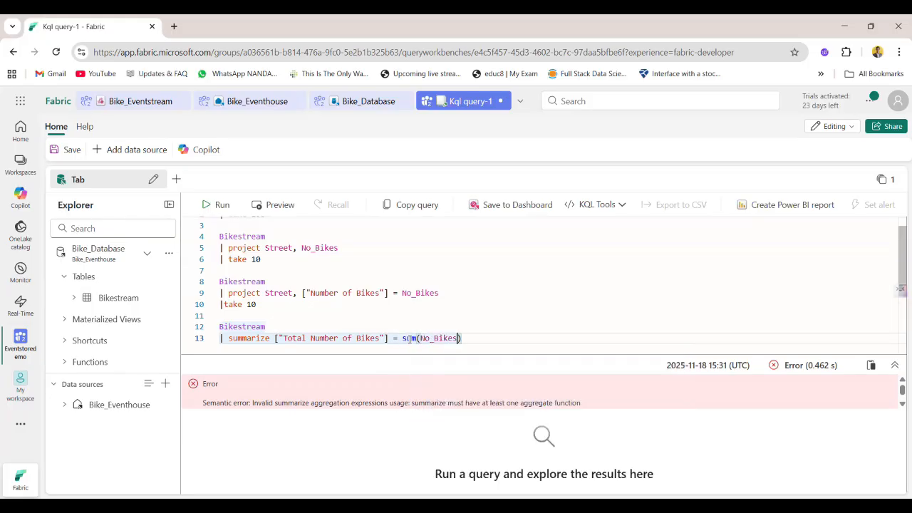
click(515, 329)
click(210, 206)
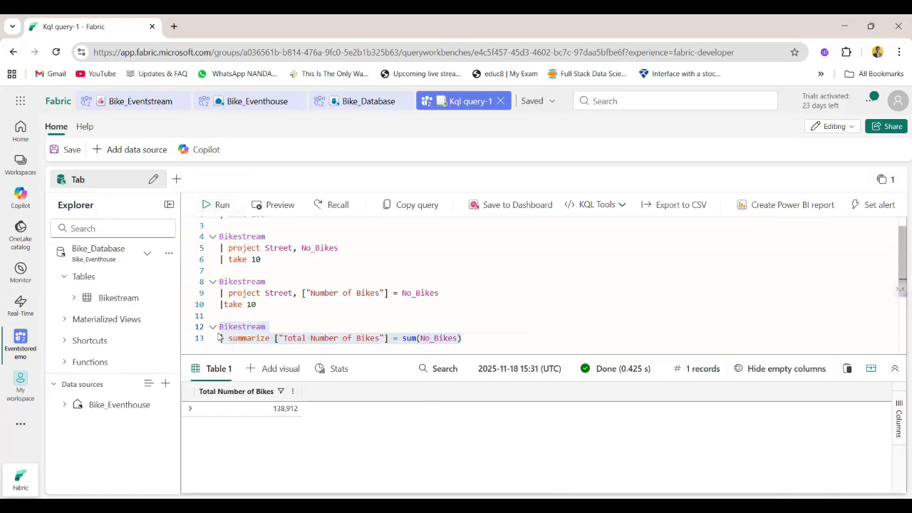
Examine the summarize operator and the sum(No_Bikes) aggregation in the fourth query
double_click(249, 338)
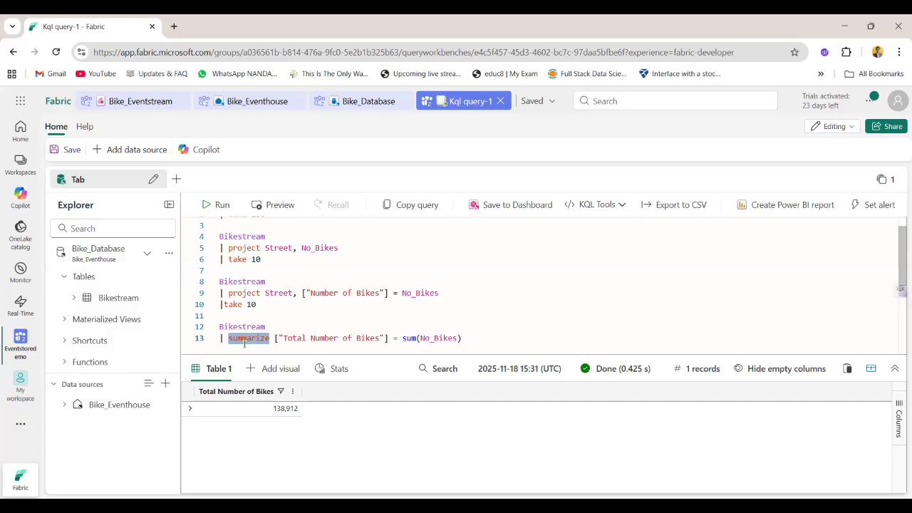
double_click(410, 339)
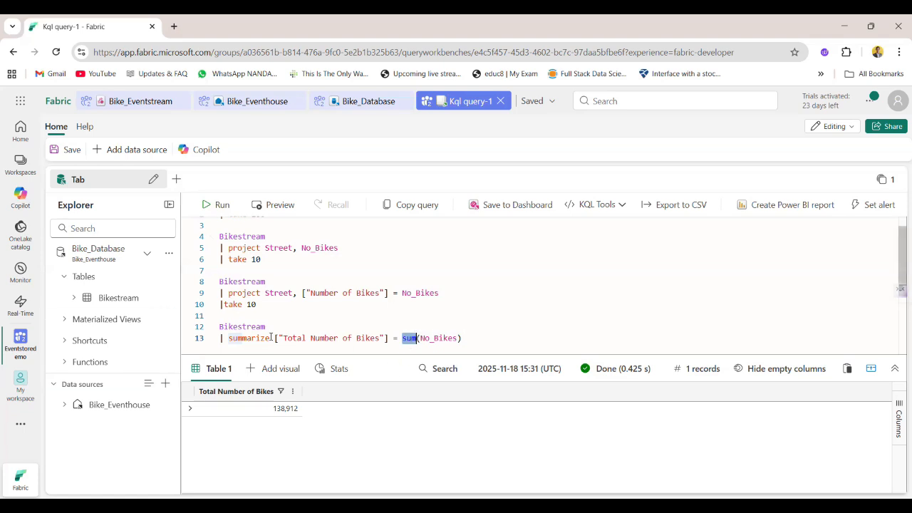
double_click(233, 338)
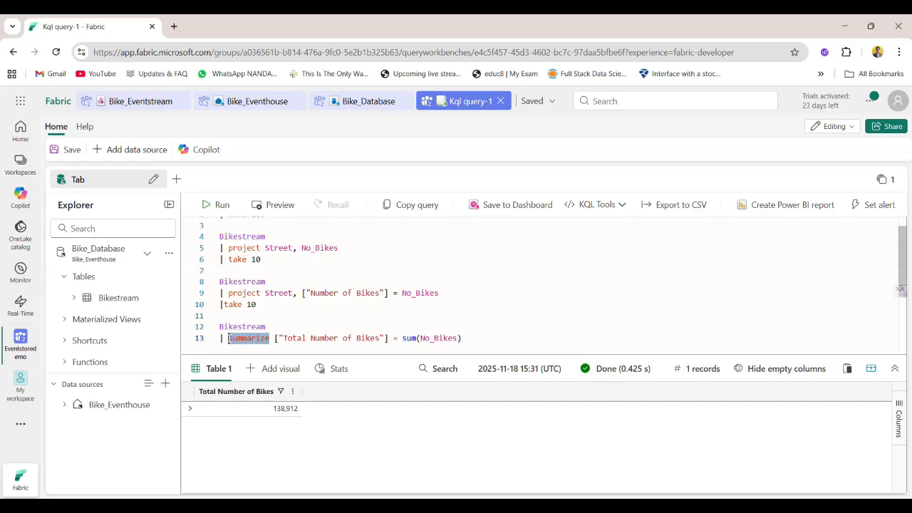
click(434, 330)
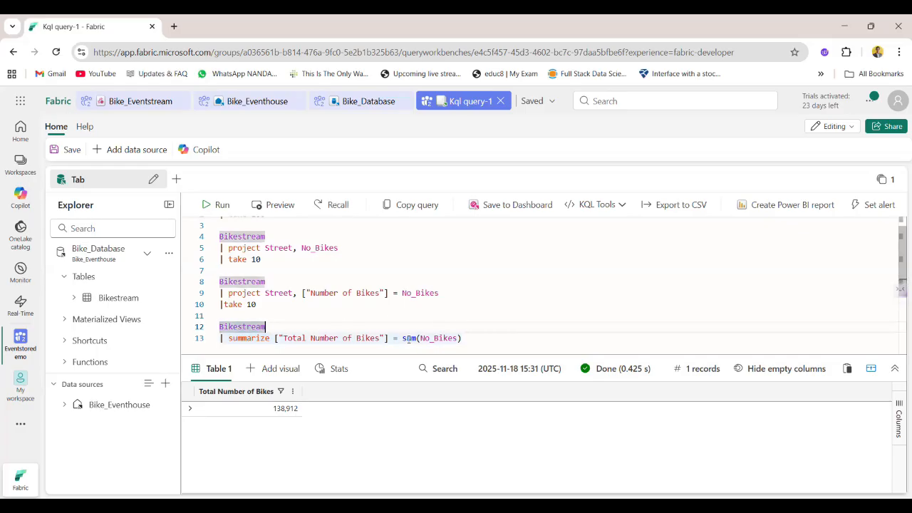
click(411, 338)
drag(404, 339, 463, 344)
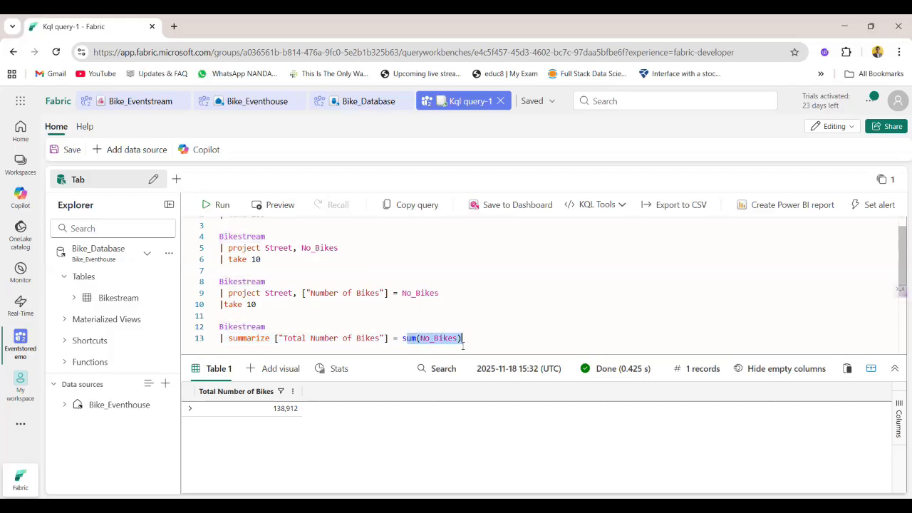
click(243, 339)
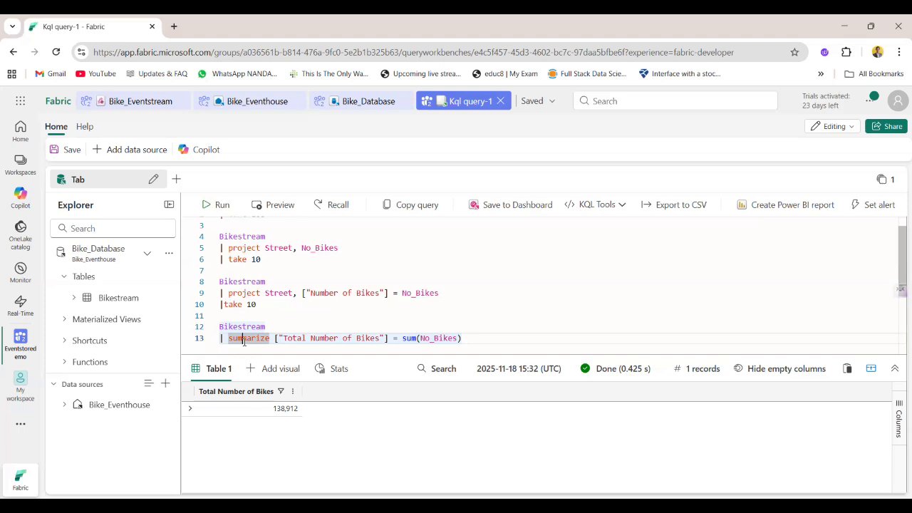
click(275, 339)
key(BackSpace)
key(BackSpace)
key(BackSpace)
key(BackSpace)
key(BackSpace)
key(BackSpace)
key(BackSpace)
key(BackSpace)
key(BackSpace)
key(BackSpace)
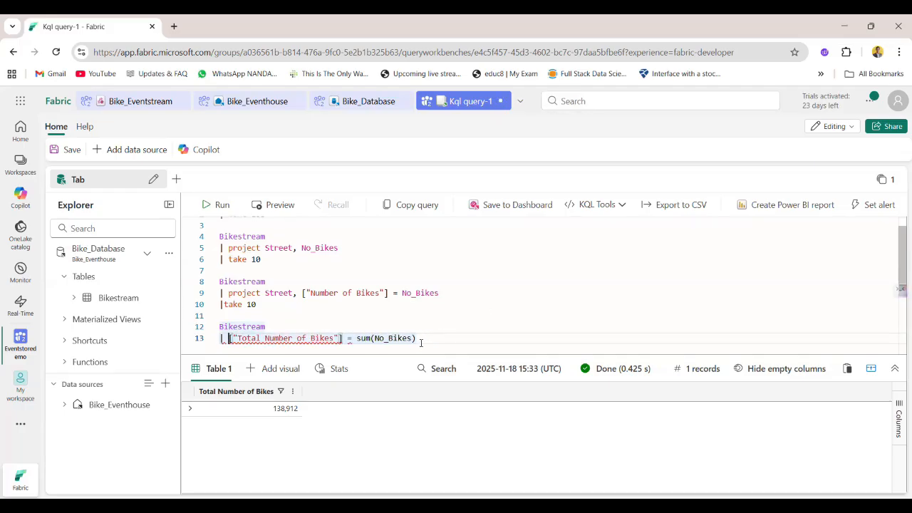
drag(421, 342, 218, 329)
click(229, 339)
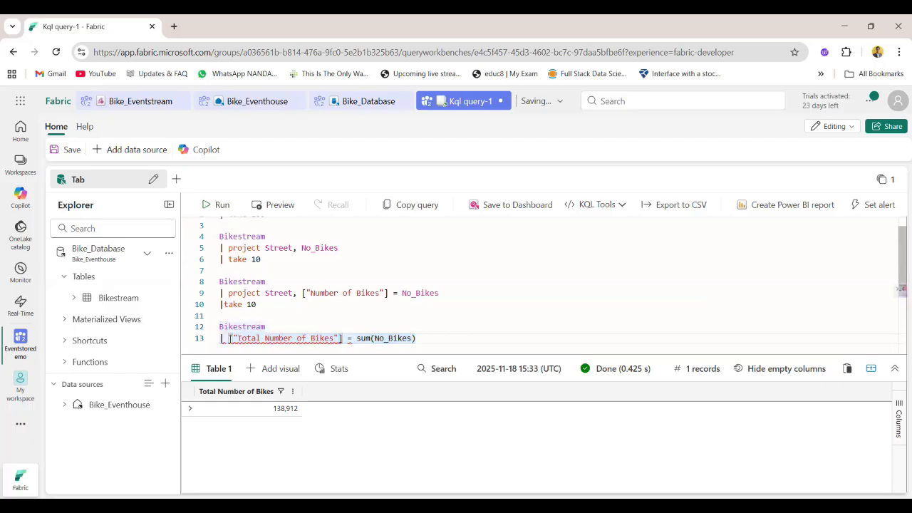
text(summarize)
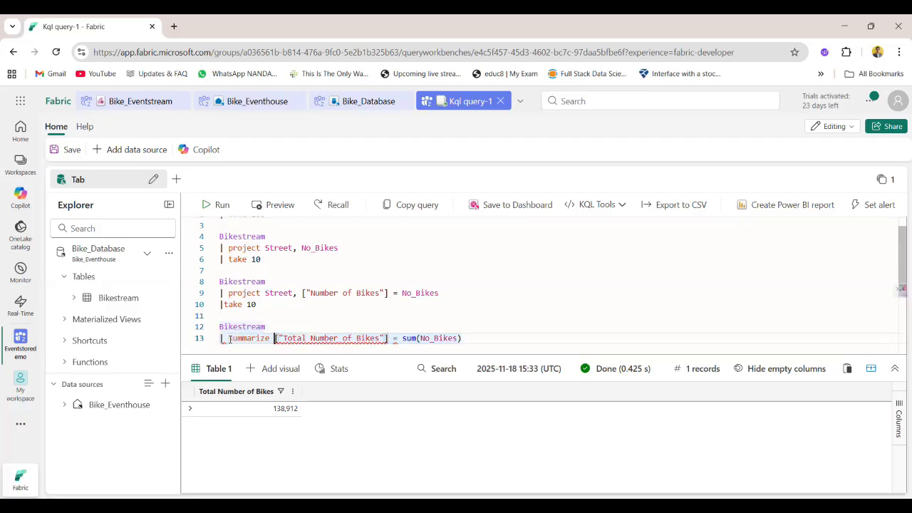
double_click(249, 338)
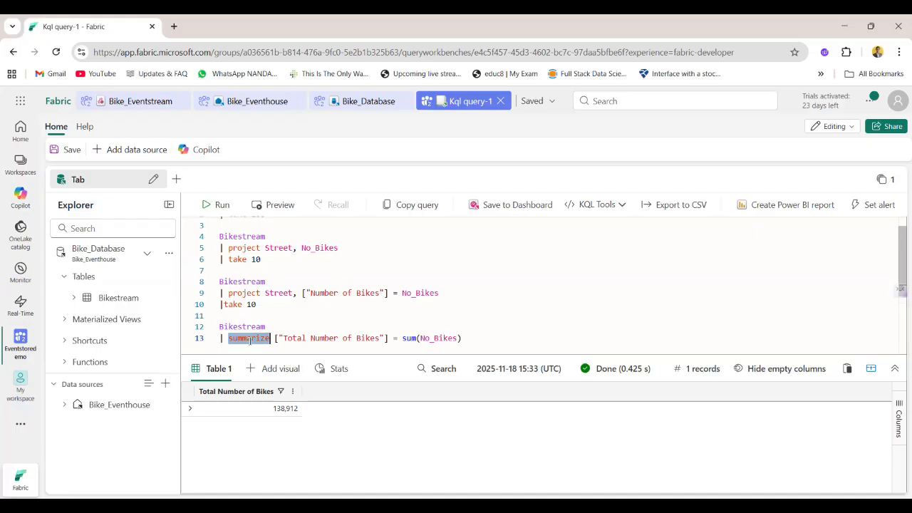
click(478, 349)
double_click(245, 338)
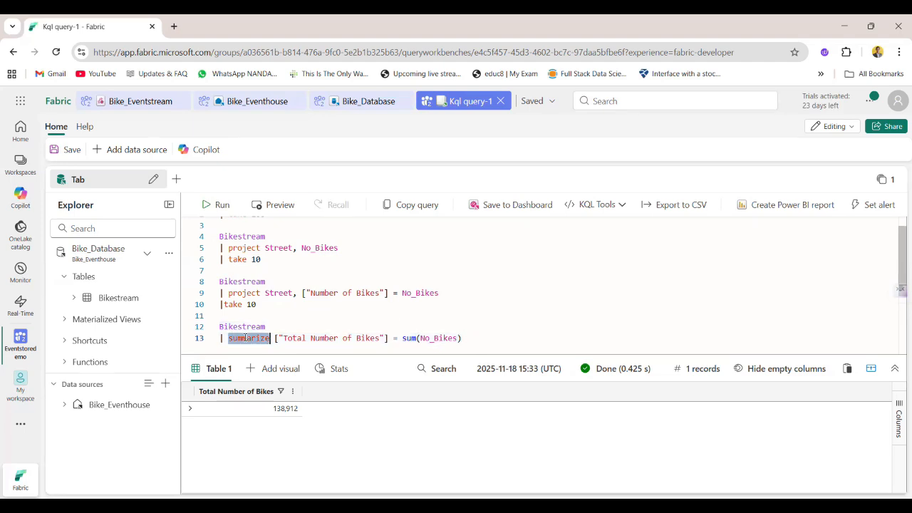
Start a fifth query on Bikestream below the others, with a pipe on its second line
click(471, 342)
key(Return)
key(Return)
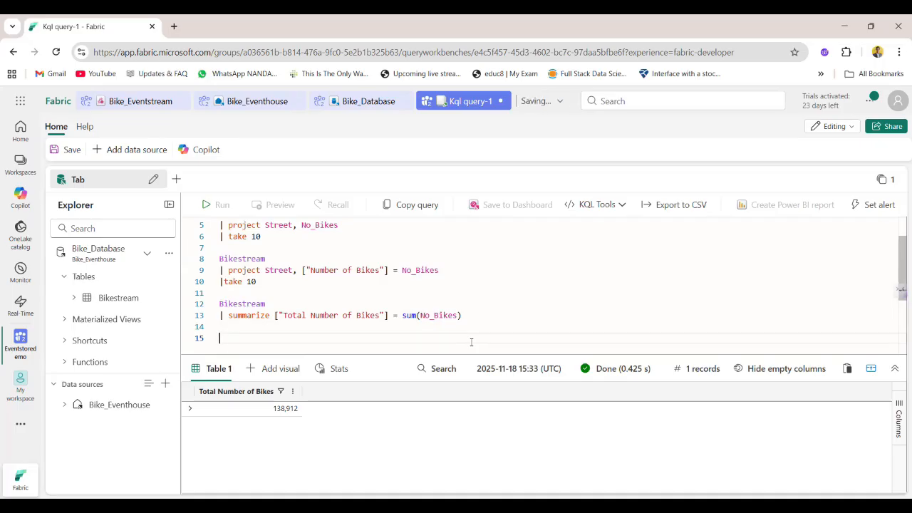
text(Bike)
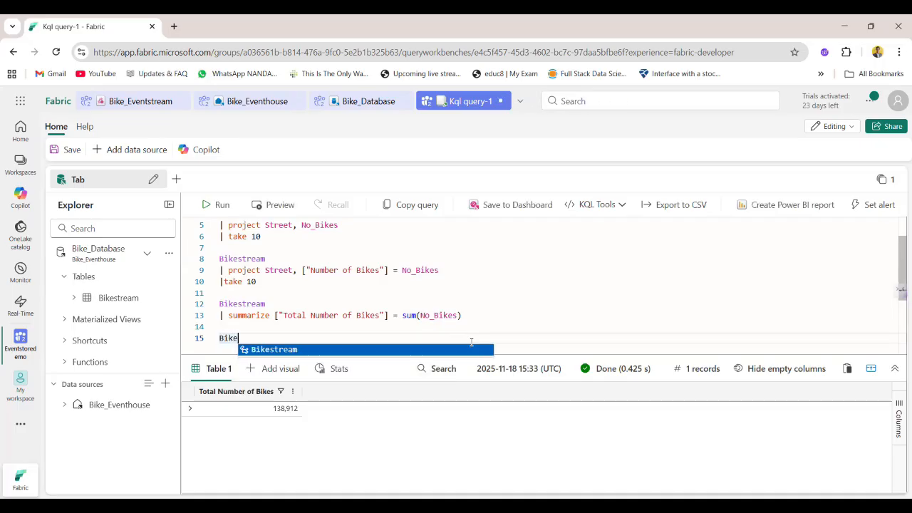
key(Return)
key(Return)
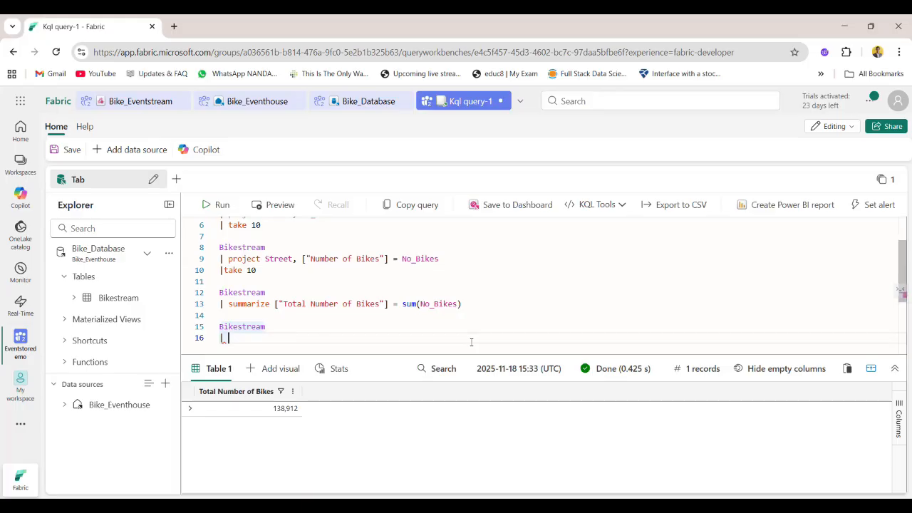
Copy the fourth query's summarize expression into the fifth query and group it by Neighbourhood
drag(471, 303, 221, 305)
key(ctrl+c)
click(227, 338)
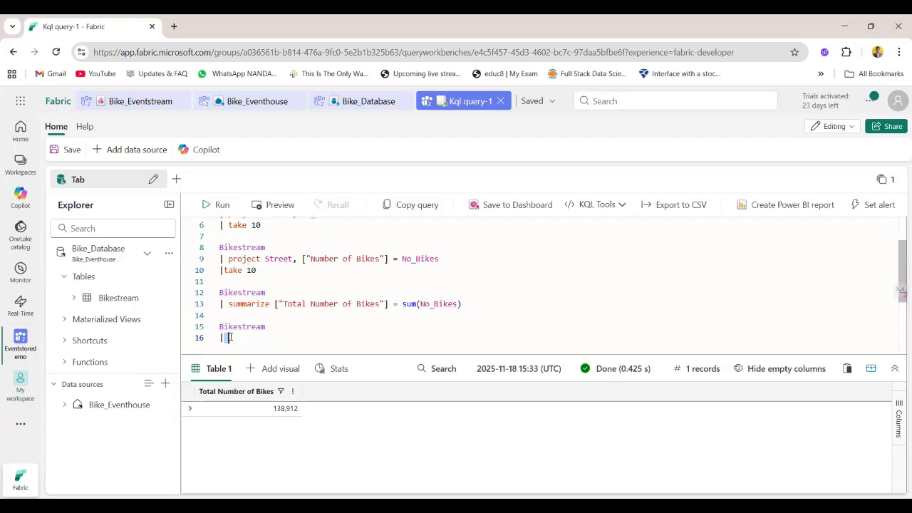
key(ctrl+v)
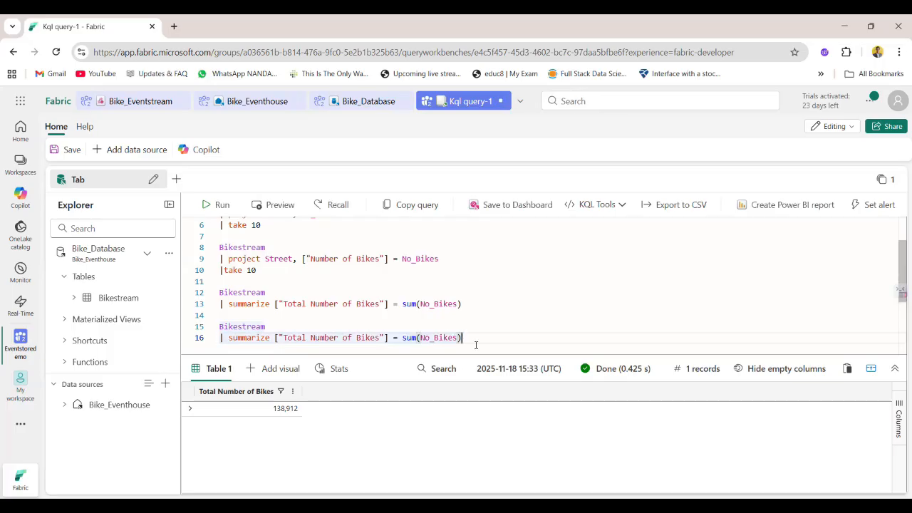
text(by )
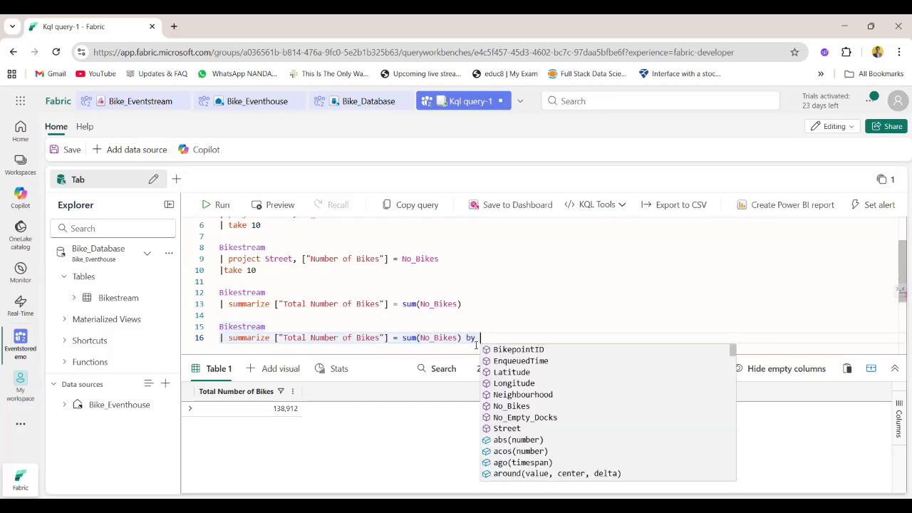
text(ne)
key(Tab)
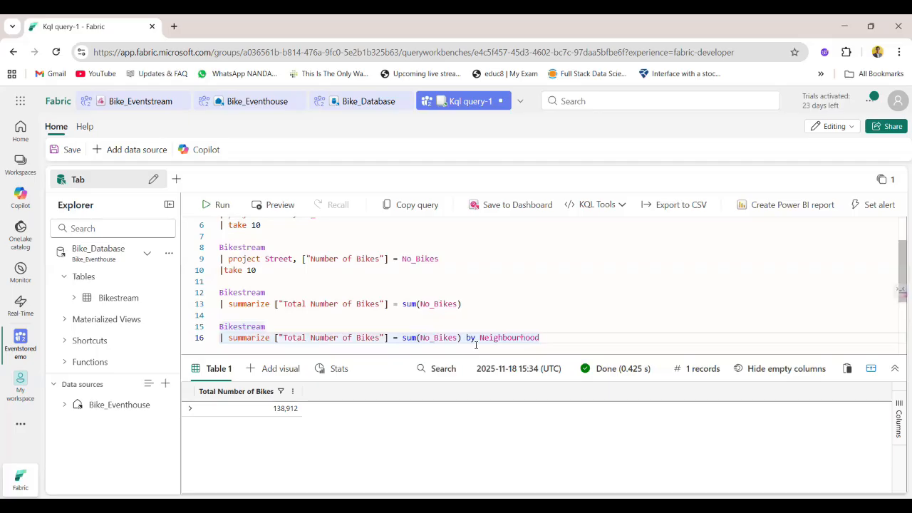
Add a line to the fifth query that projects Neighbourhood and ["Total Number of Bikes"]
key(Return)
text(|)
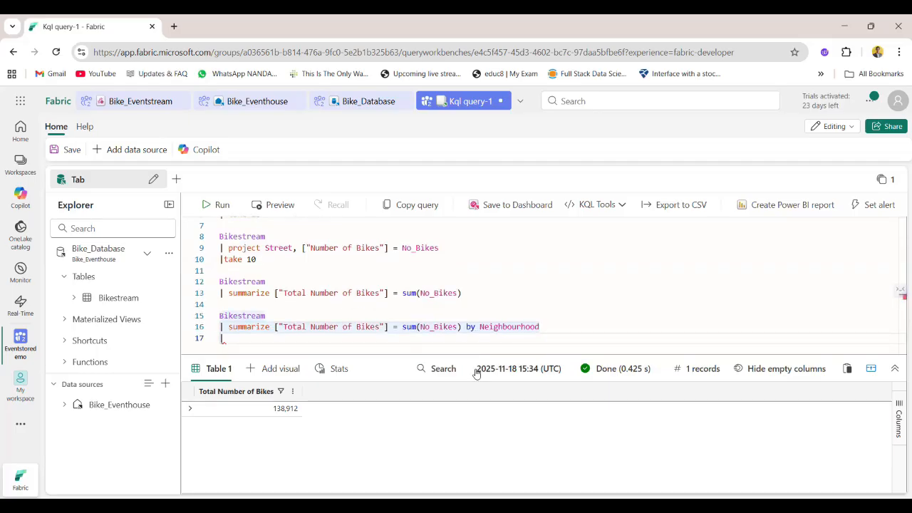
text( project)
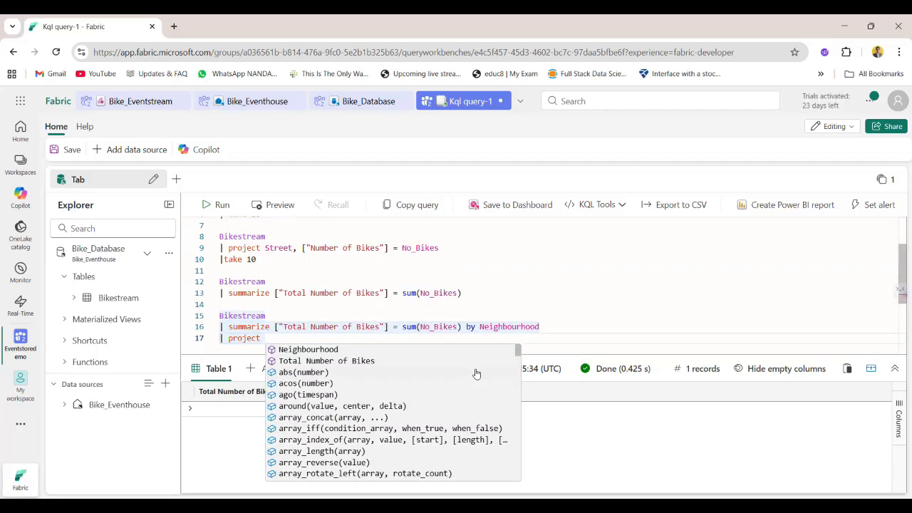
key(Tab)
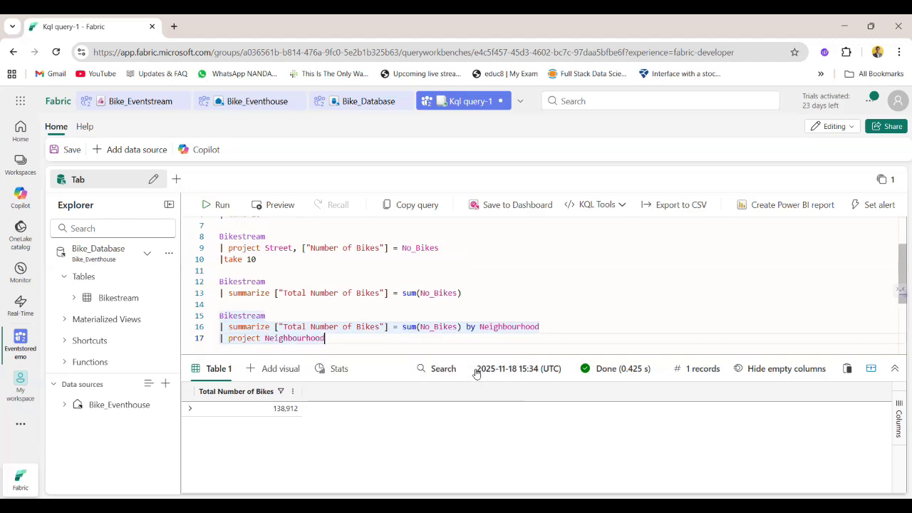
text(, ["to)
key(BackSpace)
key(BackSpace)
text(Total)
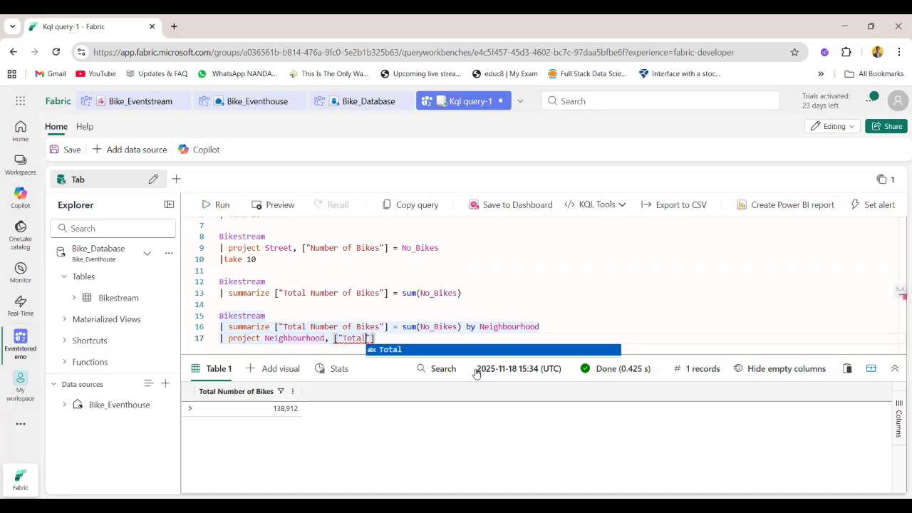
text( Number of Bikes)
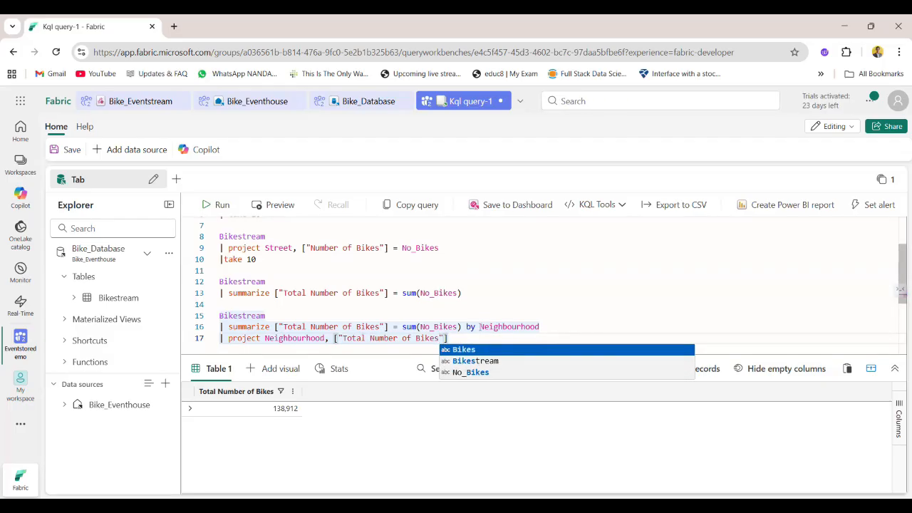
Run only the fifth query, which totals the bikes by Neighbourhood
click(463, 338)
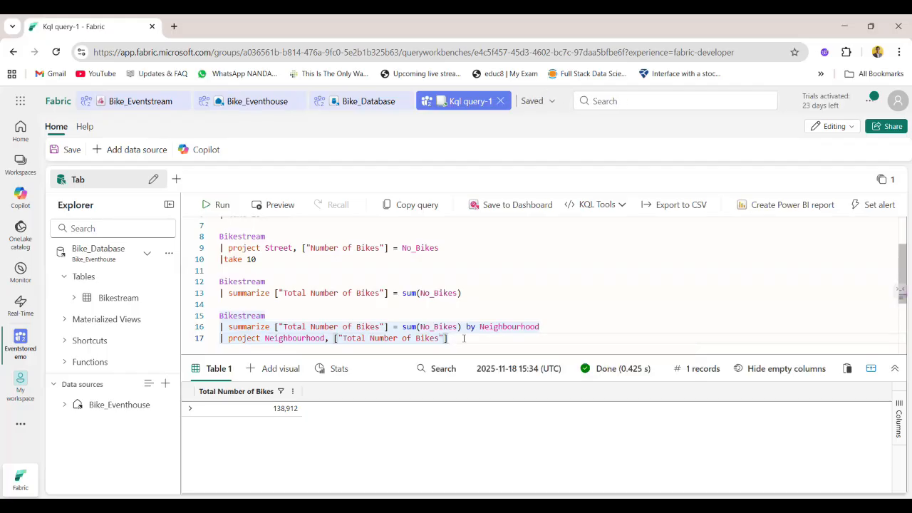
drag(464, 339, 207, 316)
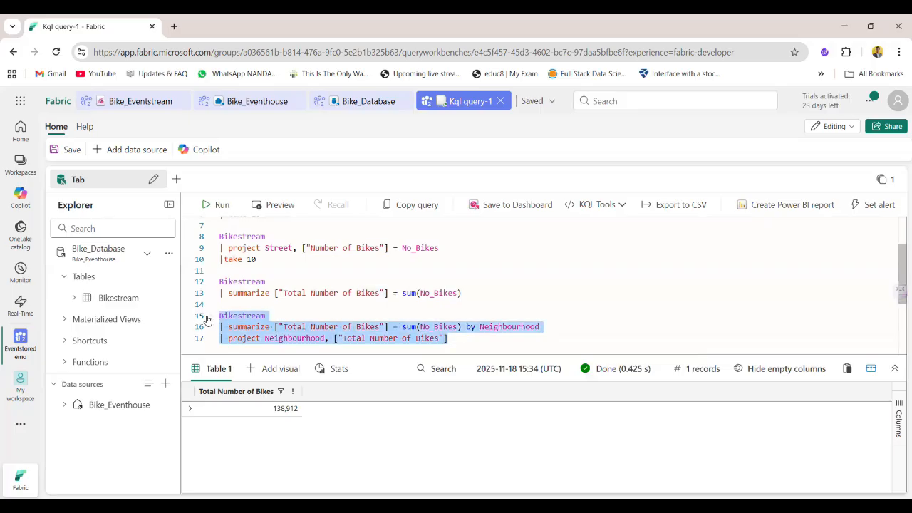
click(216, 212)
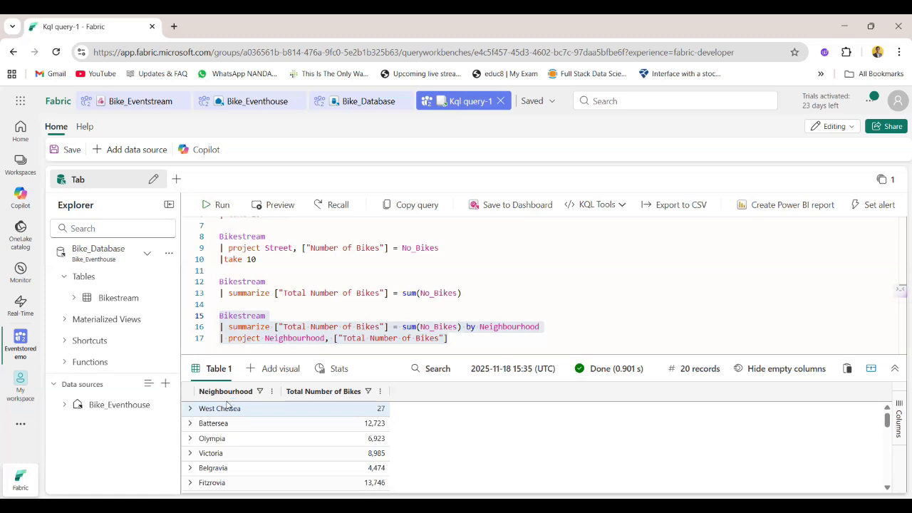
Examine how the fifth query combines summarize, sum and project, compared with the fourth query
double_click(249, 294)
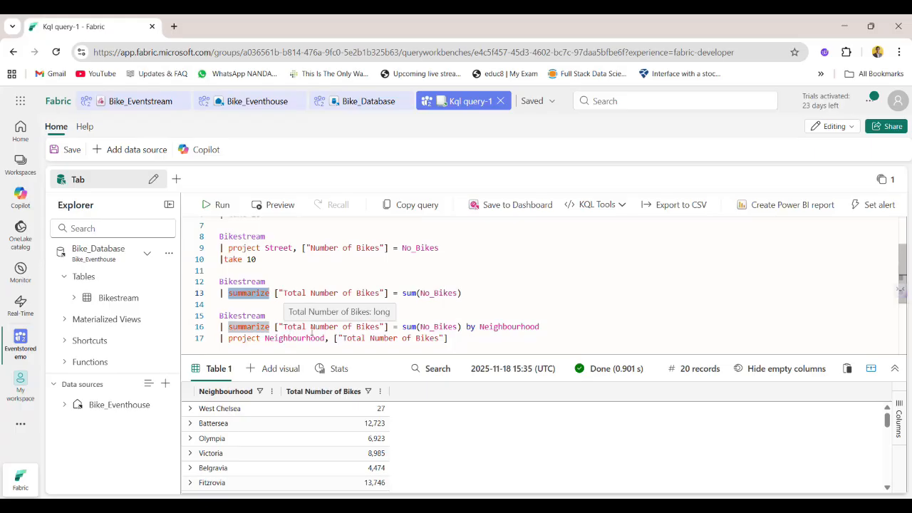
click(238, 327)
double_click(227, 315)
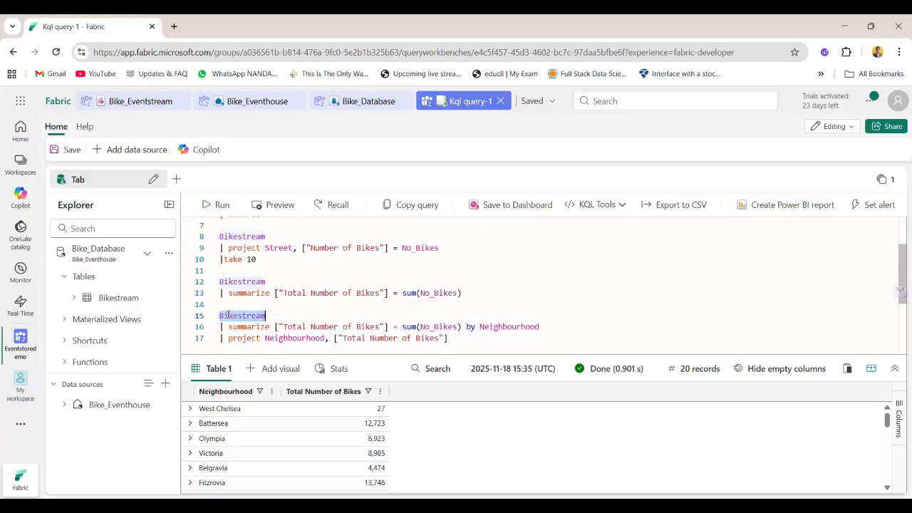
double_click(258, 338)
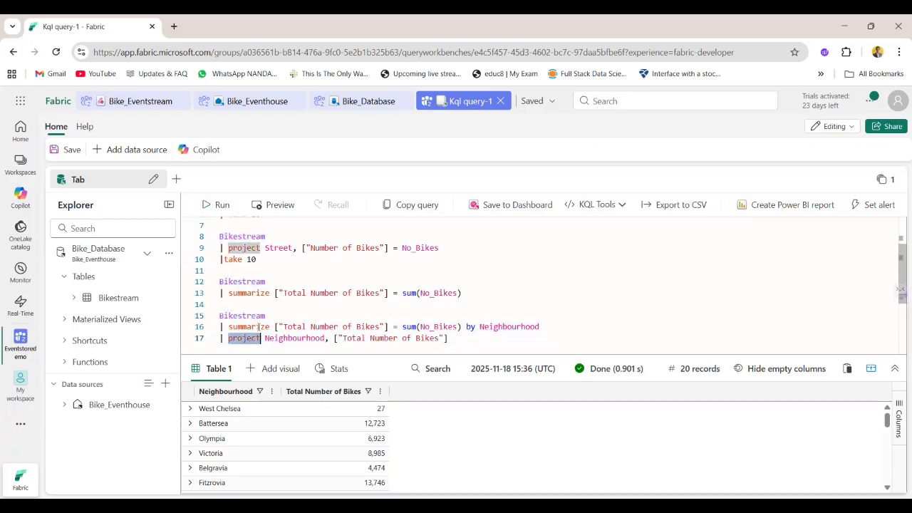
double_click(249, 327)
double_click(345, 328)
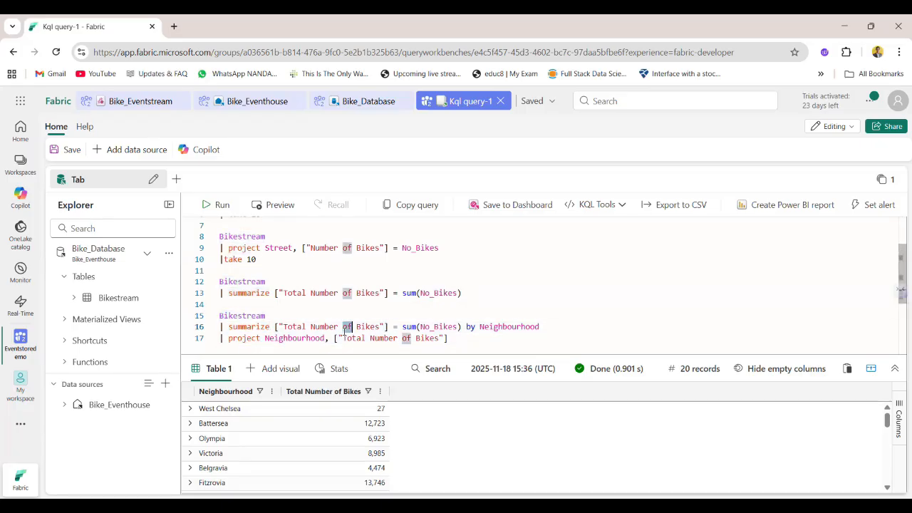
double_click(407, 327)
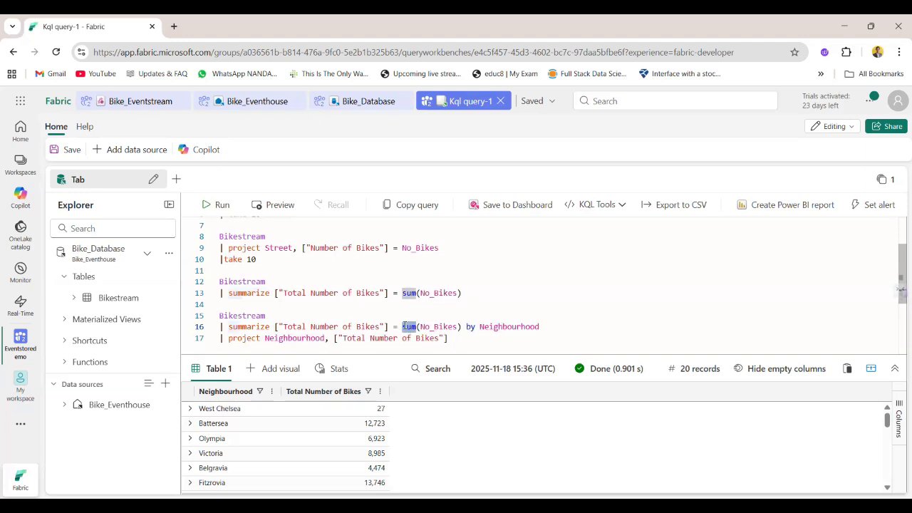
Review the sum over No_Bikes in the fourth and fifth queries and the fifth query's grouping by Neighbourhood
click(439, 326)
double_click(439, 326)
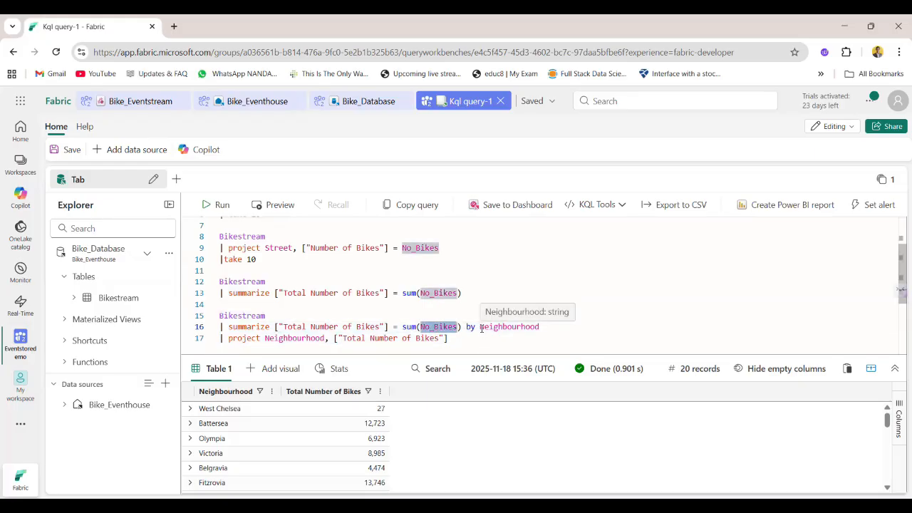
double_click(505, 327)
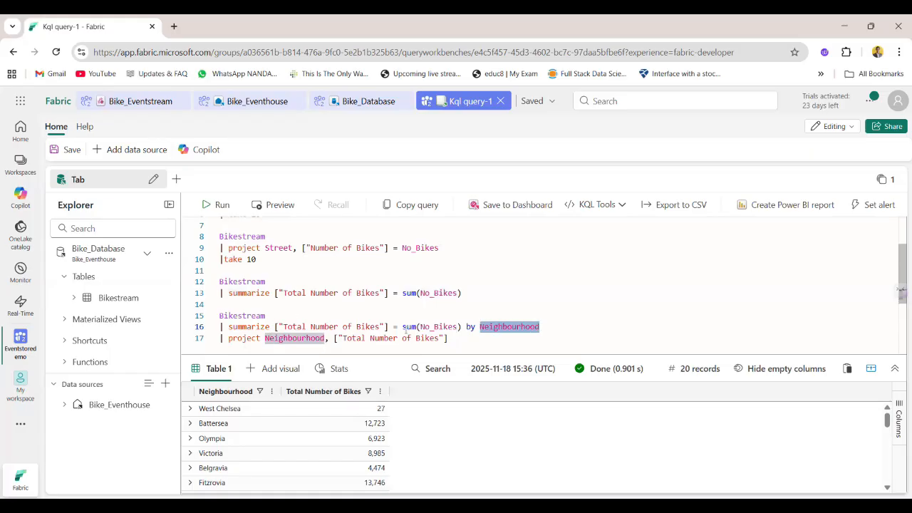
drag(284, 293, 381, 293)
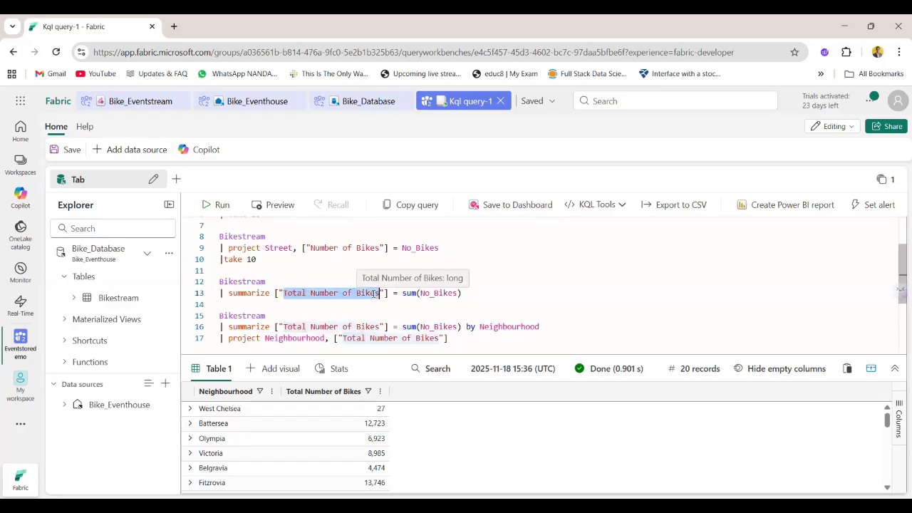
double_click(446, 293)
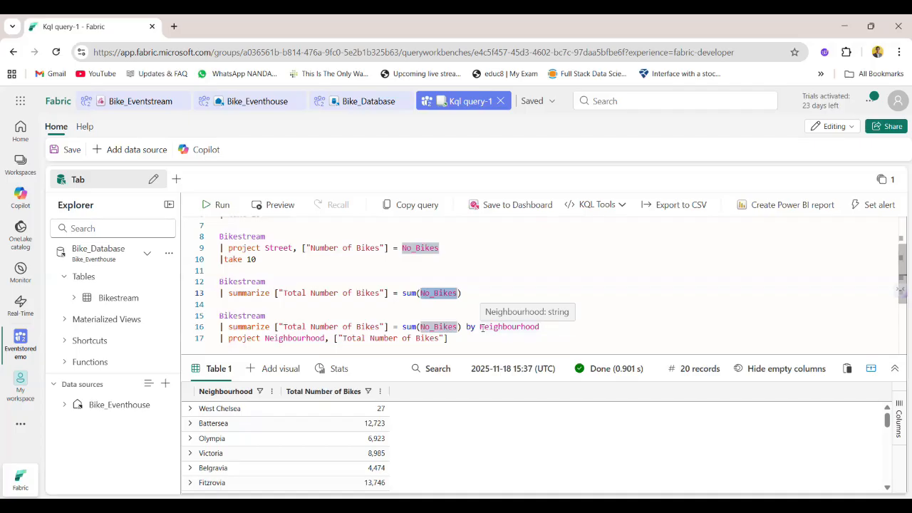
Rerun only the third query and then only the second query to compare their bike-count column headings
drag(256, 259, 206, 233)
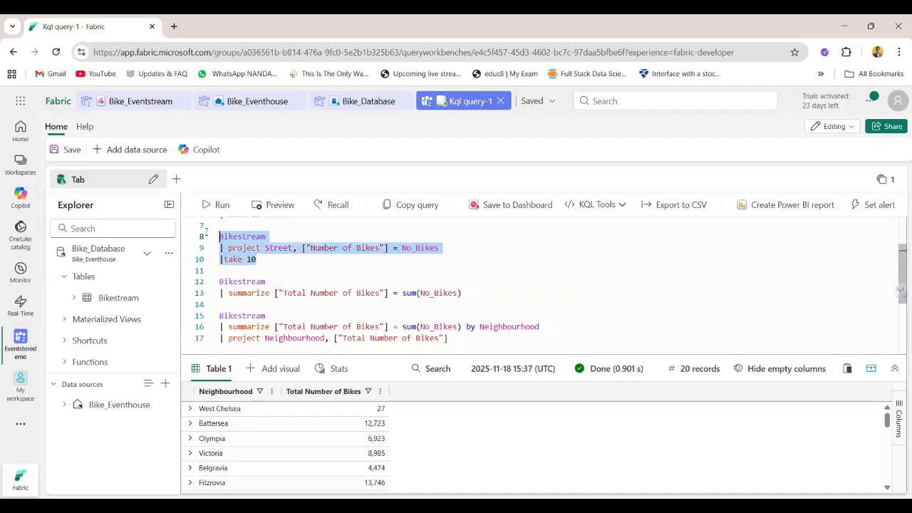
click(207, 205)
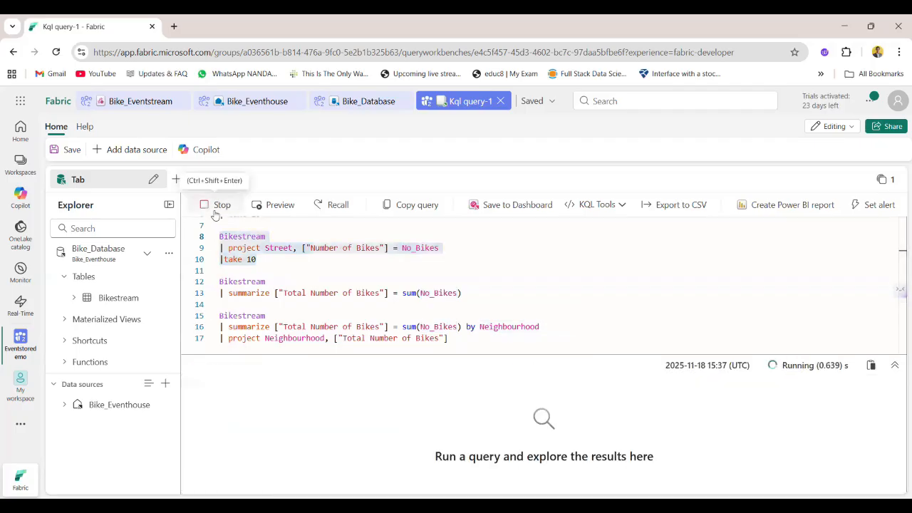
key(Up)
key(Up)
key(Up)
key(Up)
key(Up)
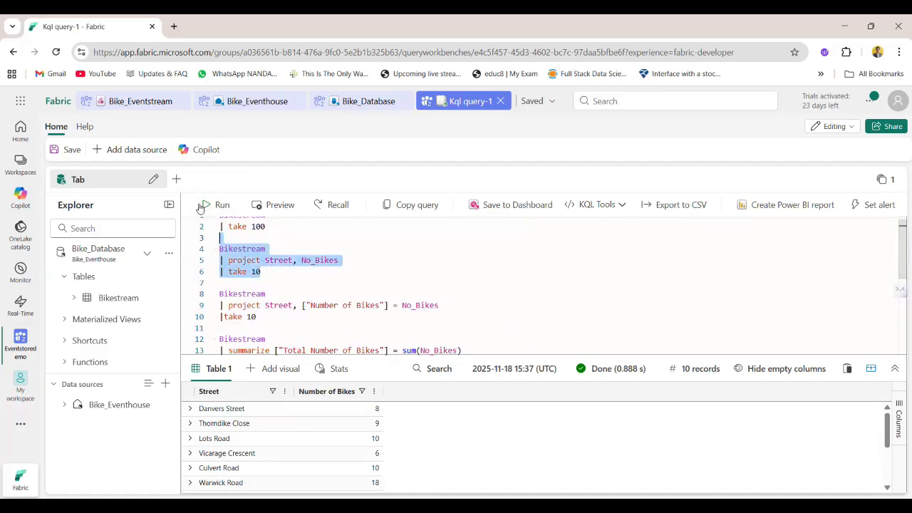
click(201, 206)
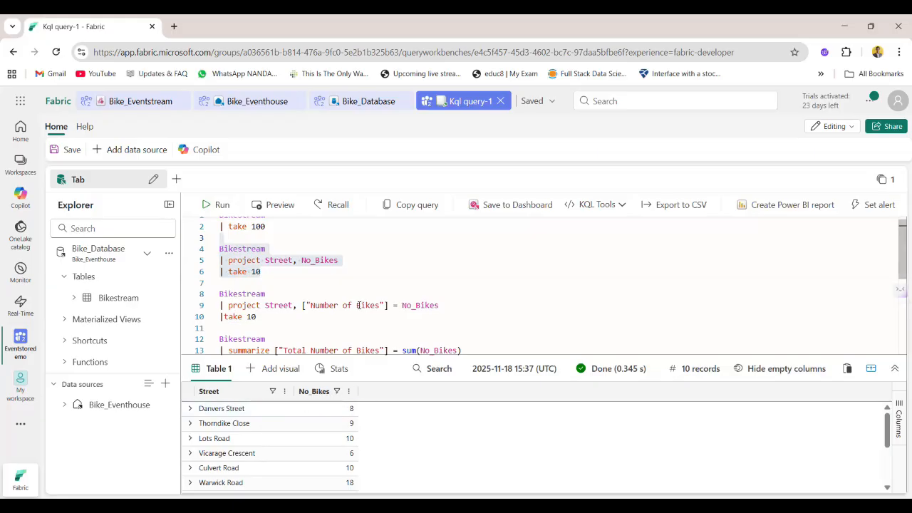
Compare the No_Bikes result column with the third query's renamed column and the summarize lines of the fourth and fifth queries
click(336, 391)
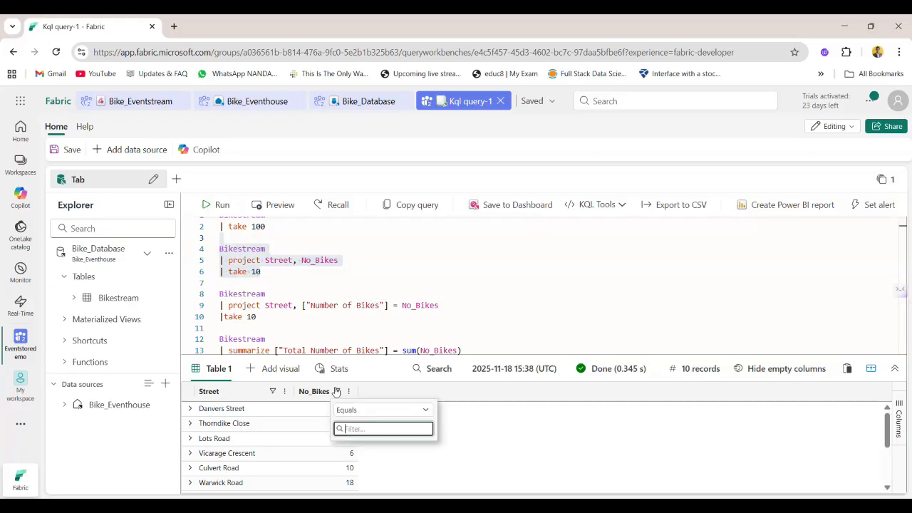
click(491, 306)
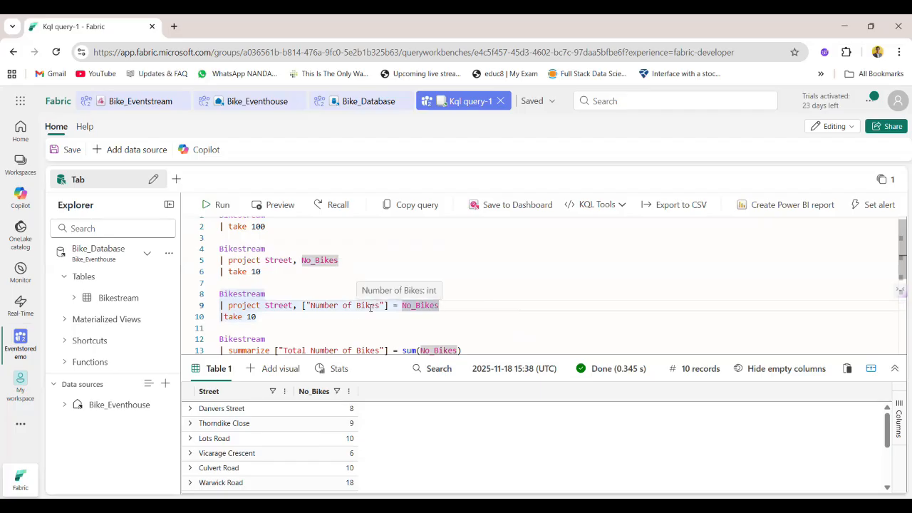
click(555, 293)
scroll(557, 293, down, 2)
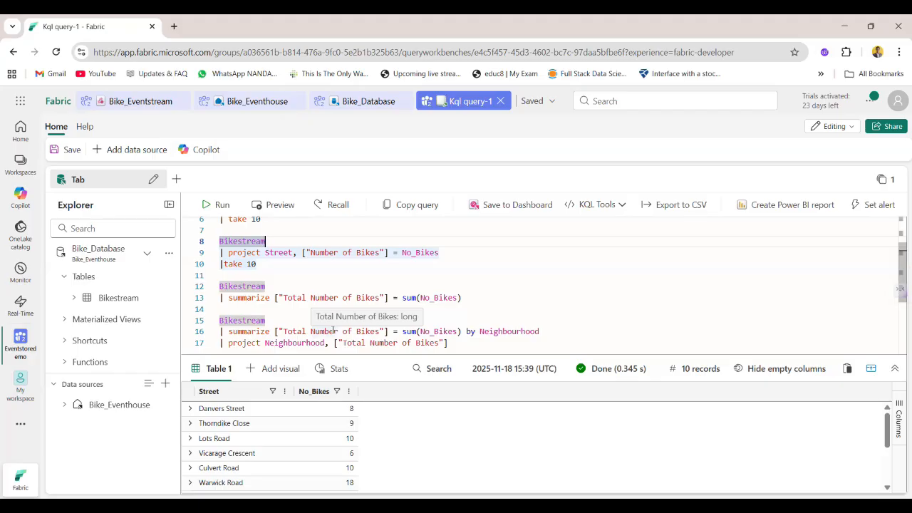
click(271, 298)
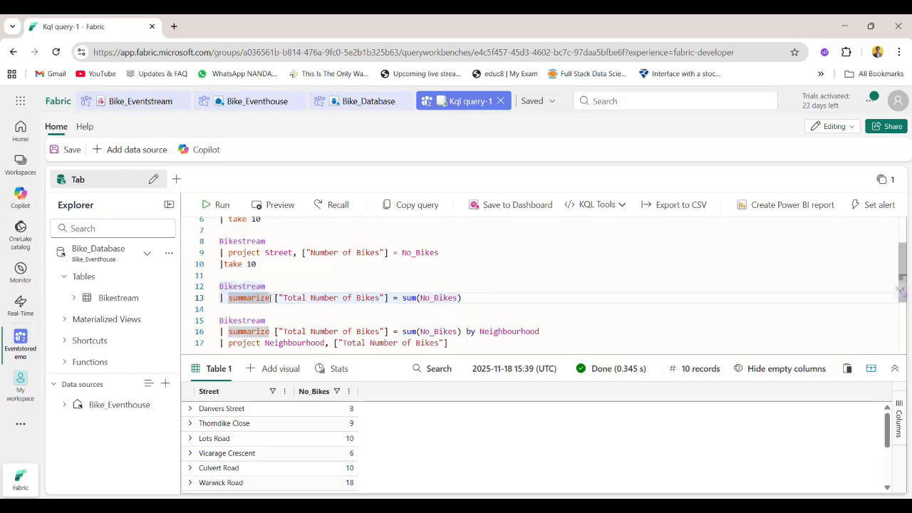
click(223, 331)
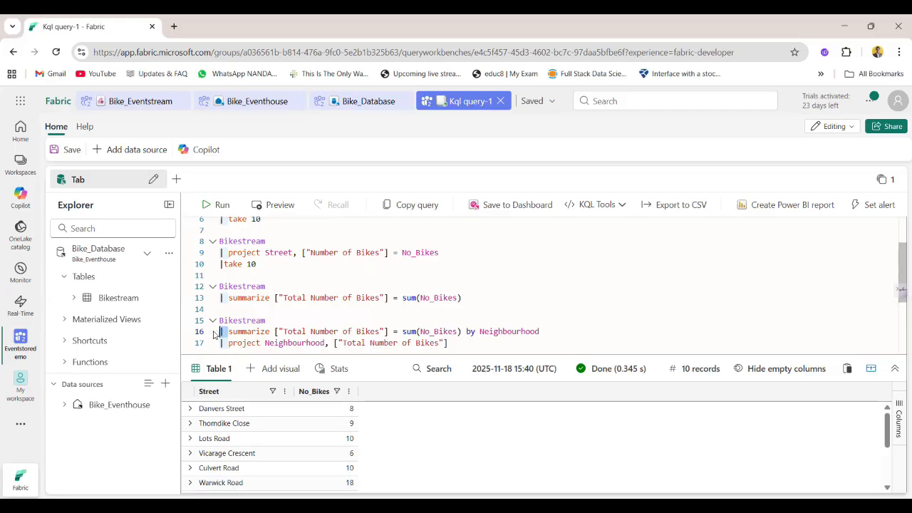
Start a sixth query on Bikestream below the fifth query, with a pipe on its second line
drag(217, 333, 458, 300)
click(458, 300)
key(Return)
key(Return)
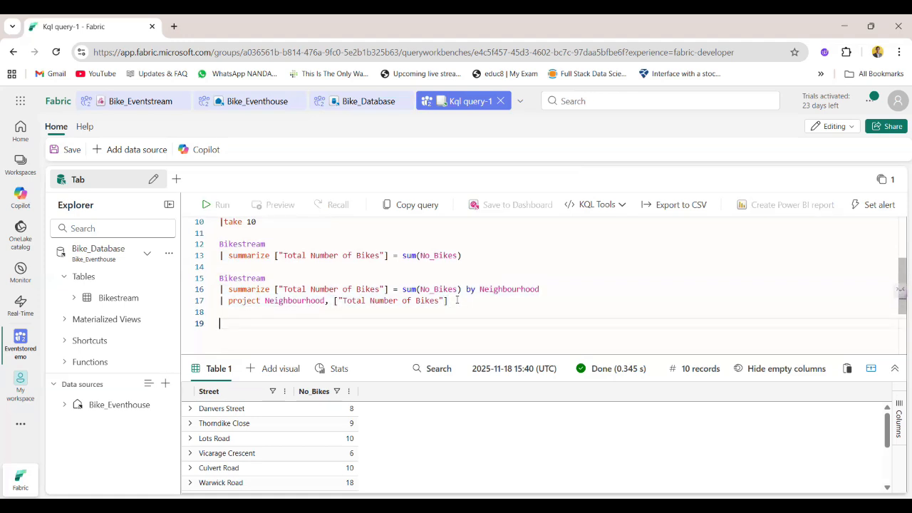
text(B)
key(Return)
key(Return)
text(|)
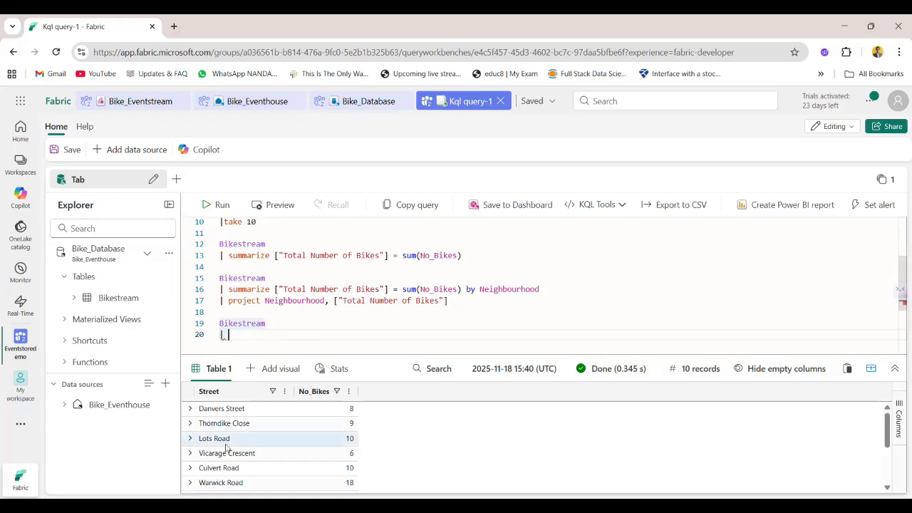
scroll(225, 448, down, 2)
scroll(228, 446, up, 2)
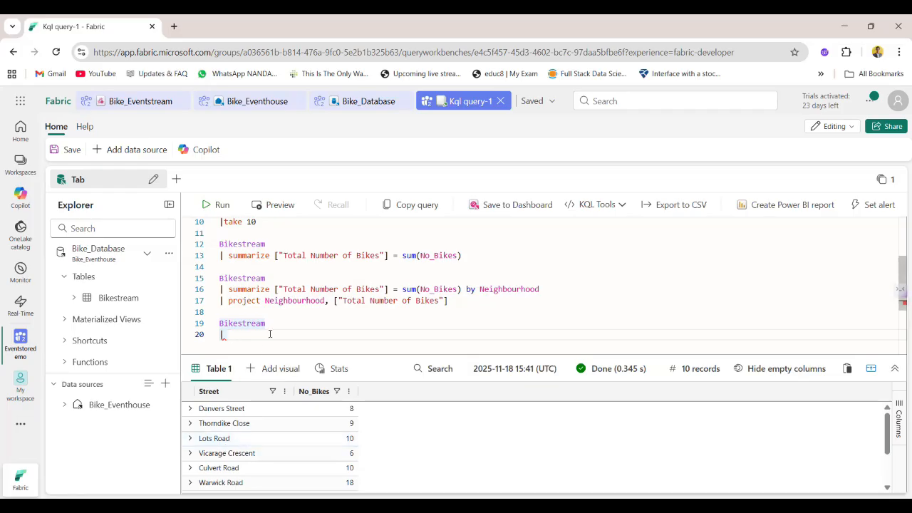
Copy the fifth query's summarize and project lines into the sixth query, replacing its unfinished pipe line
text(su)
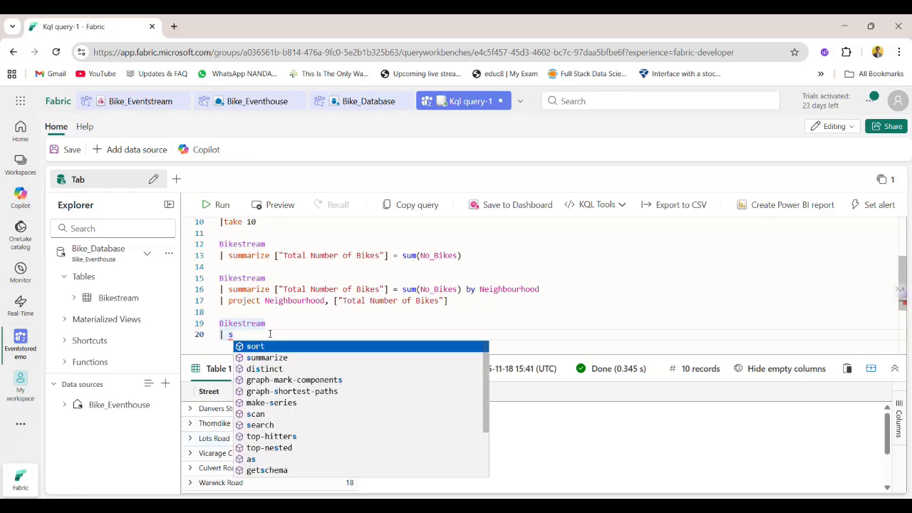
drag(450, 284, 229, 289)
drag(448, 300, 221, 289)
key(ctrl+c)
drag(244, 335, 220, 335)
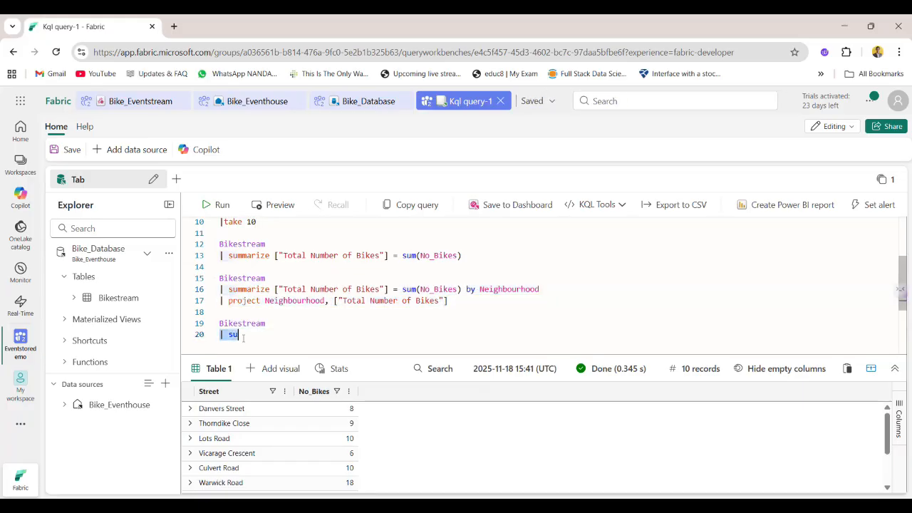
key(ctrl+v)
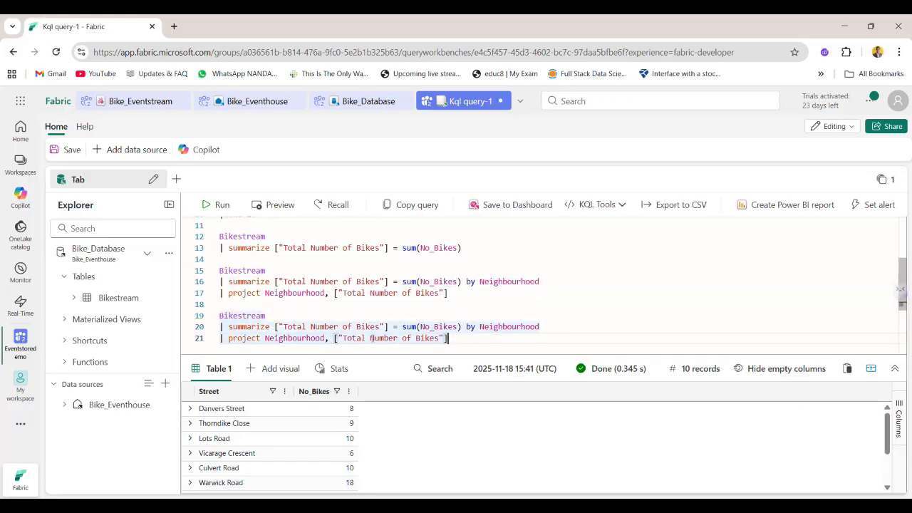
In the sixth query's project line, insert = case(isempty(Neighbourhood) or isnull(Neighbourhood)), before ["Total Number of Bikes"]
click(334, 338)
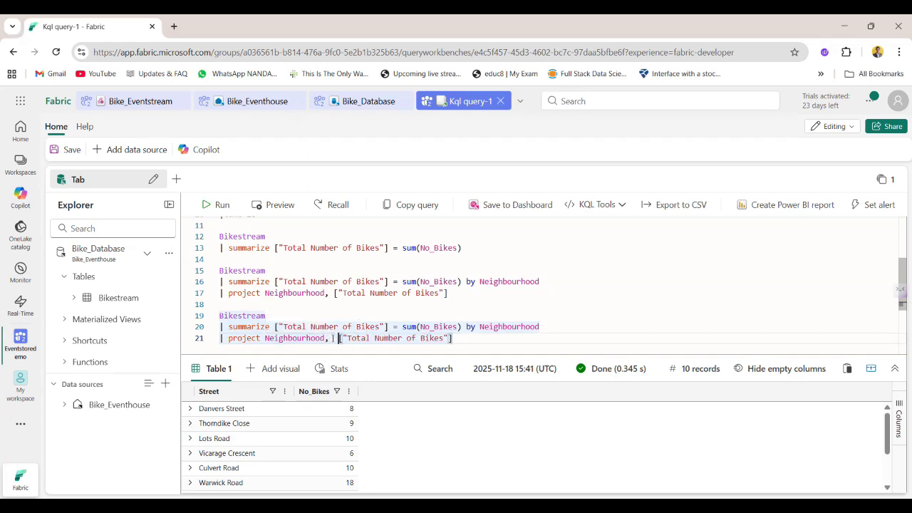
text(= cas)
text(e(ise)
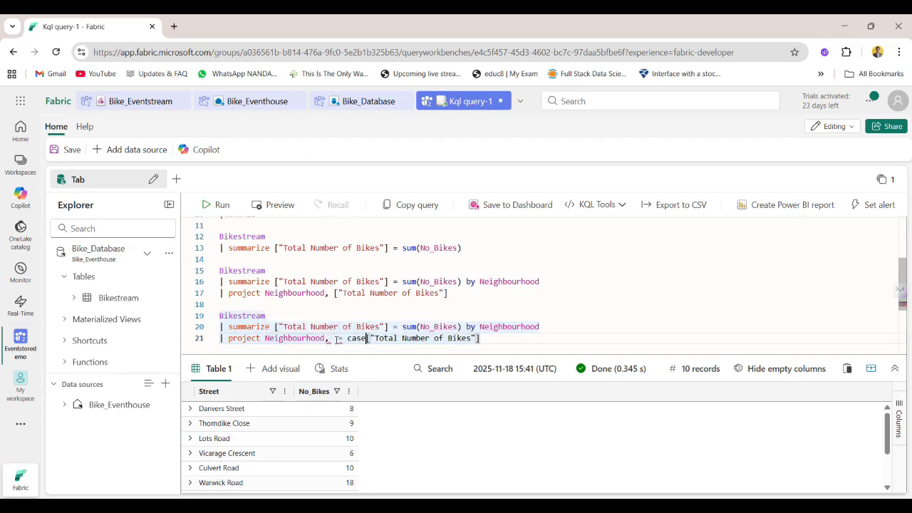
text(mpty(nei)
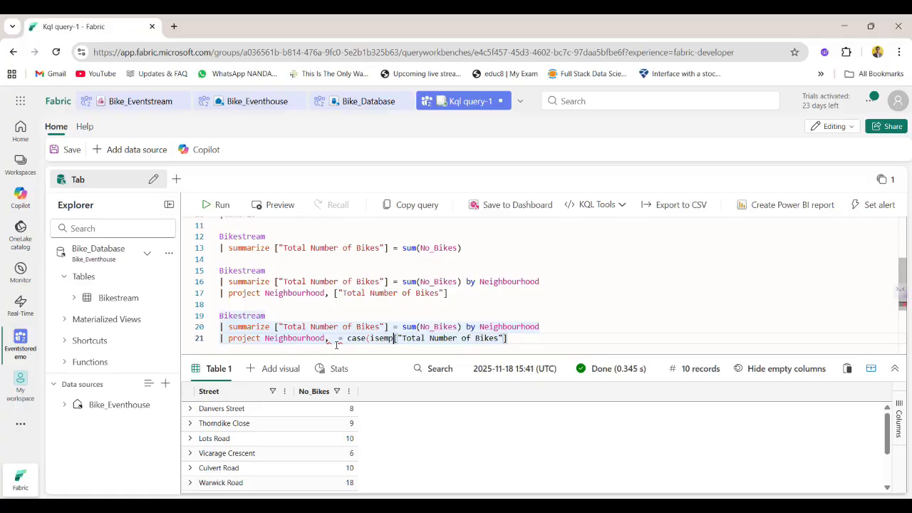
key(Tab)
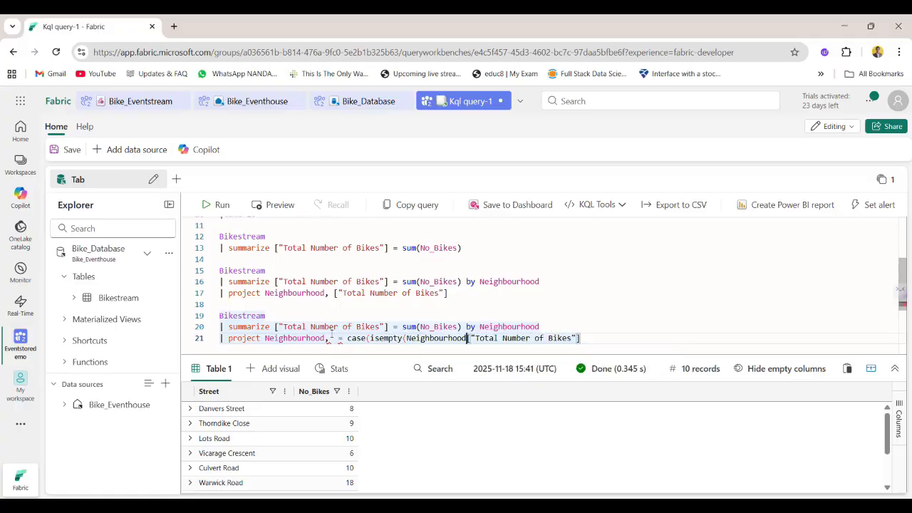
text() or )
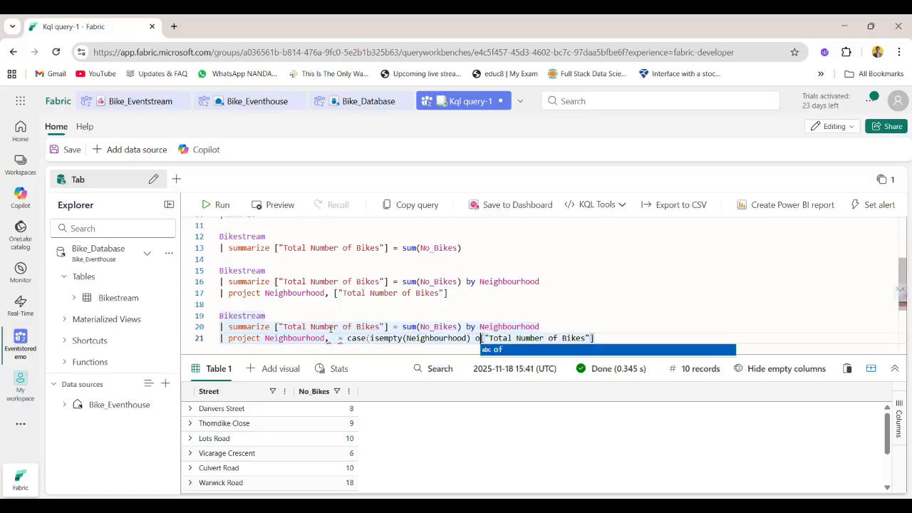
text(isnull(Nei)
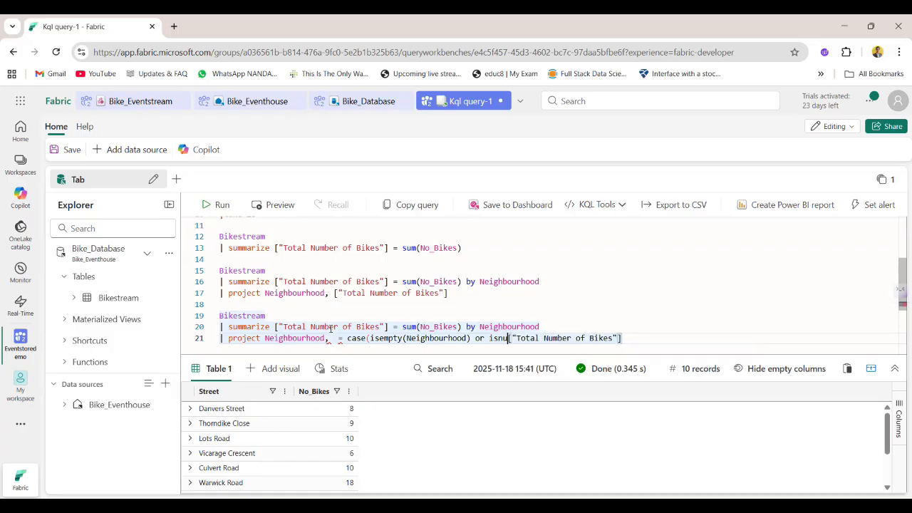
key(Tab)
text()))
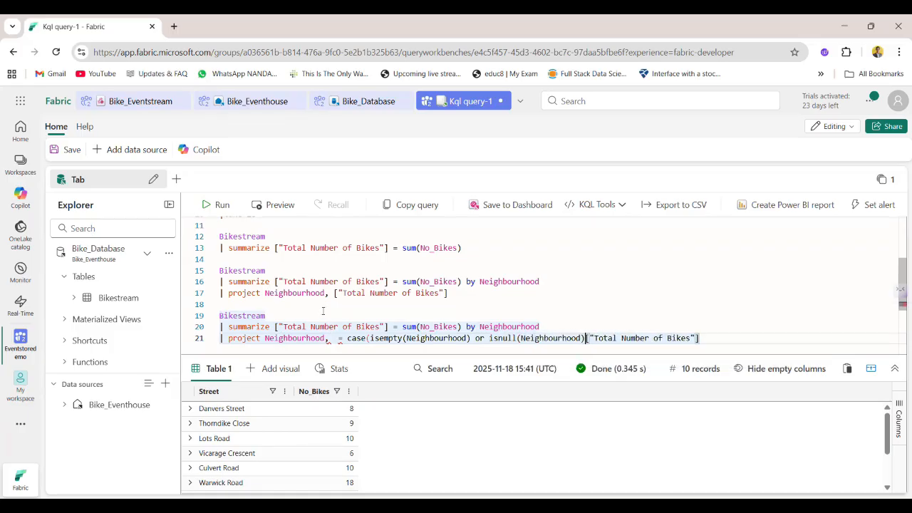
text(,)
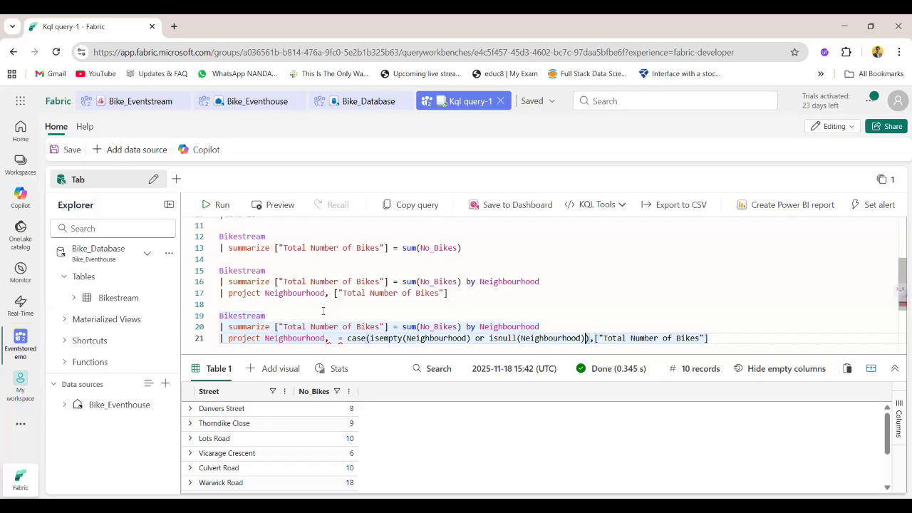
Add "Unidentifed" as the case function's value for missing neighbourhoods and Neighbourhood as its fallback
text(, "")
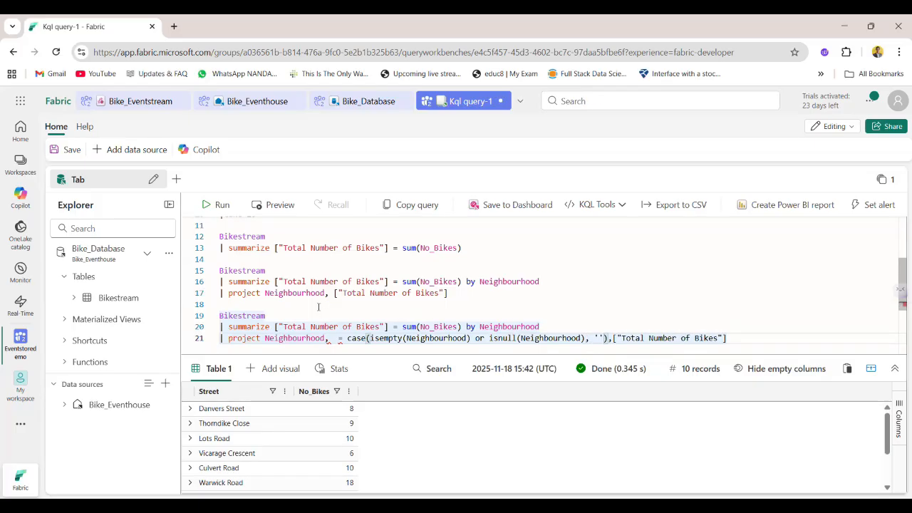
text(Unide)
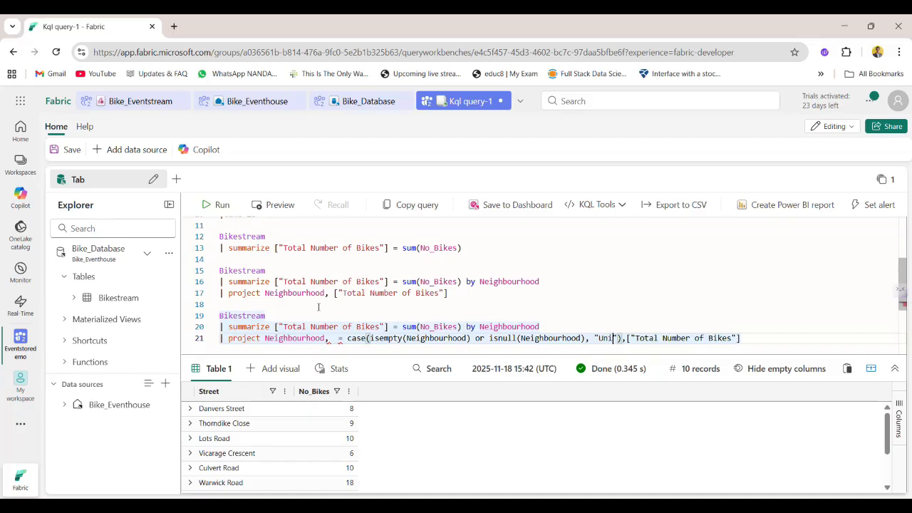
text(ntifed)
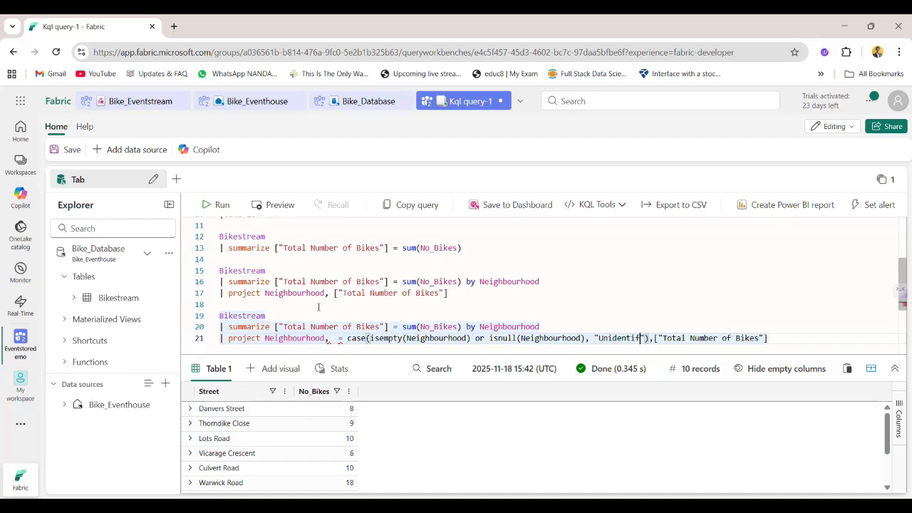
key(Right)
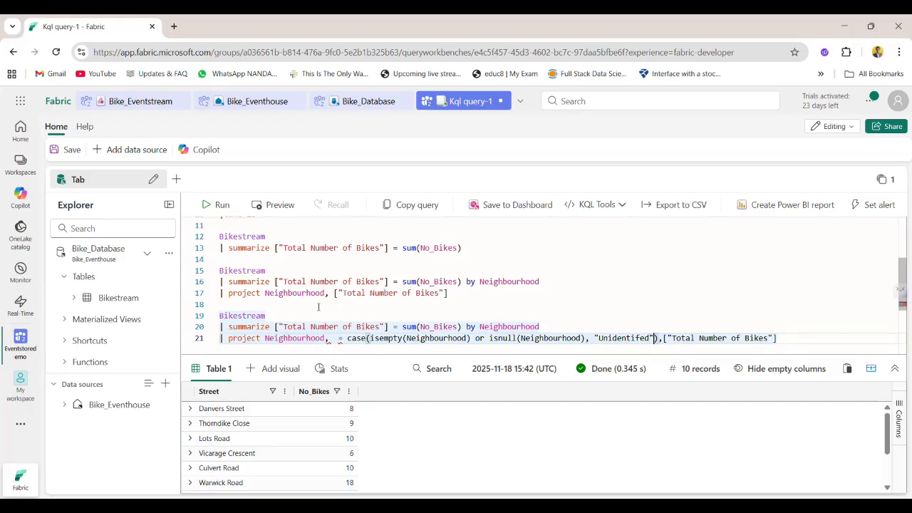
text(, )
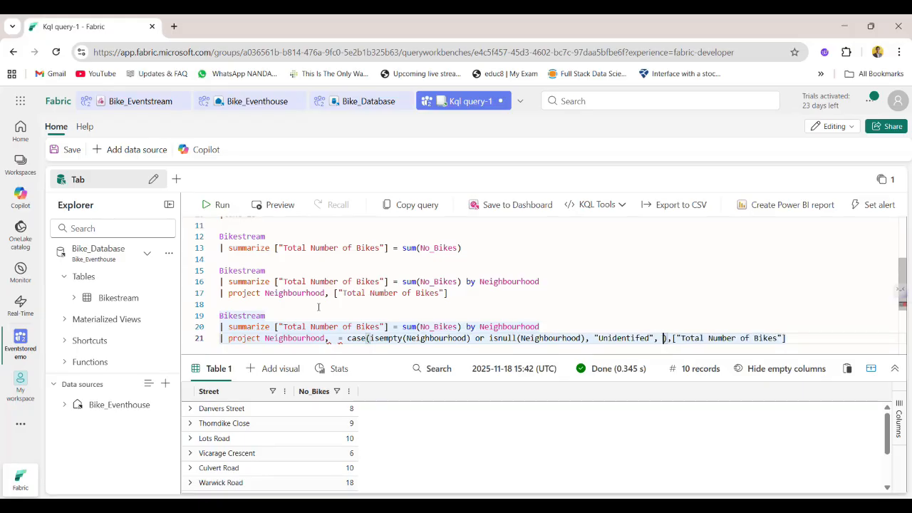
text(Ne)
key(Tab)
Remove the comma before the equals sign so the case expression is assigned to Neighbourhood, and review its condition and replacement value
click(330, 339)
key(BackSpace)
key(BackSpace)
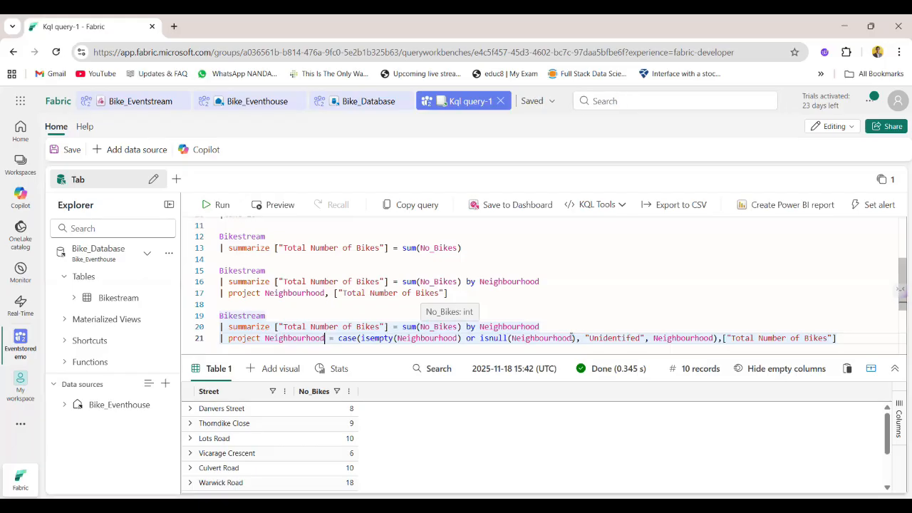
drag(339, 337, 575, 339)
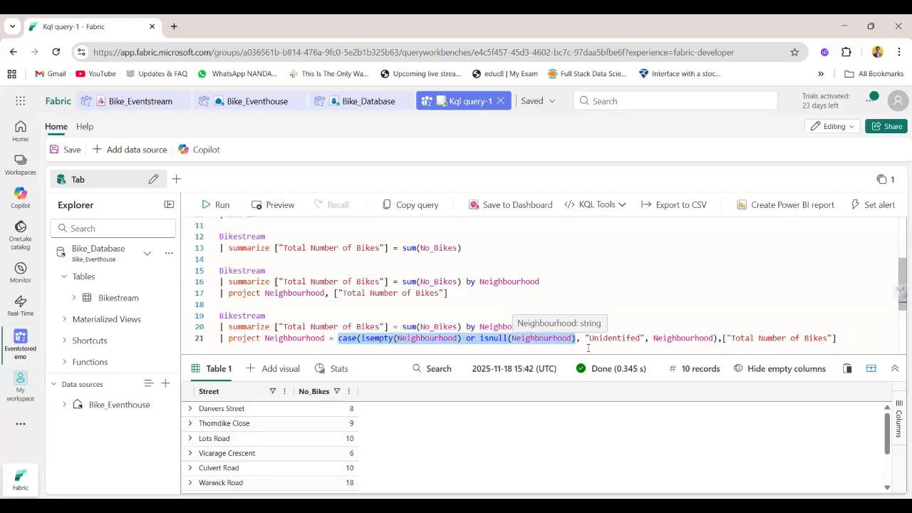
double_click(608, 338)
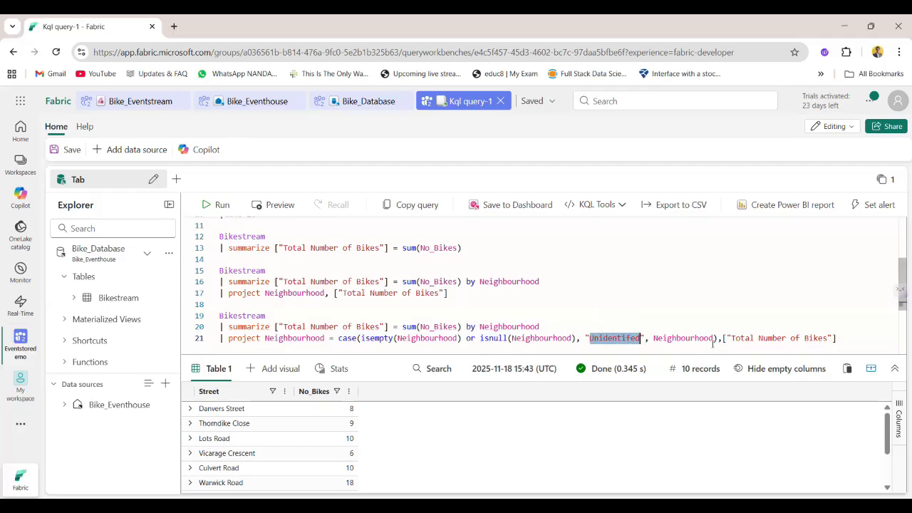
Review the case fallback and the summed column in the sixth query, run that query alone, and look through its neighbourhood results
double_click(670, 338)
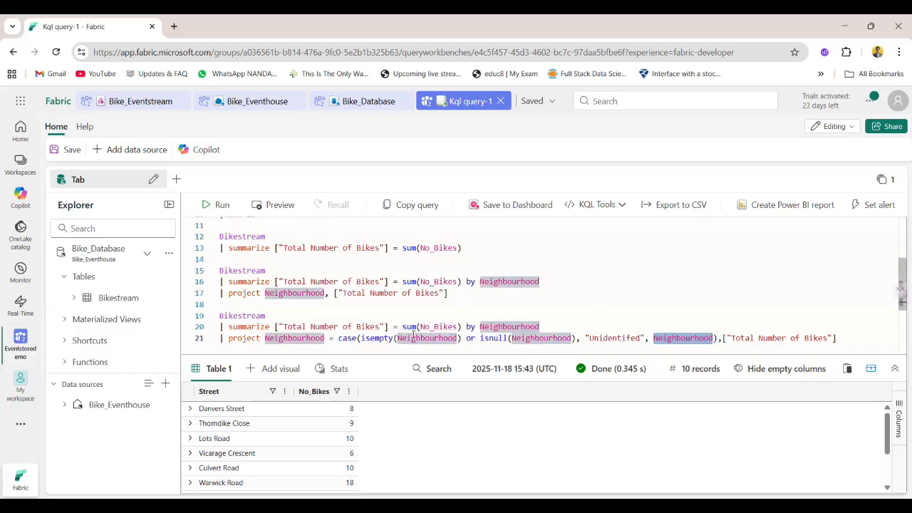
click(721, 337)
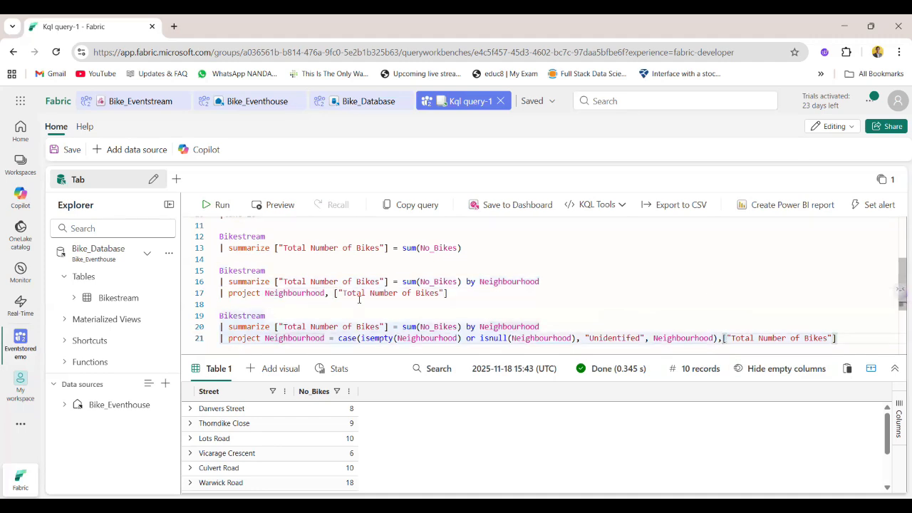
double_click(294, 326)
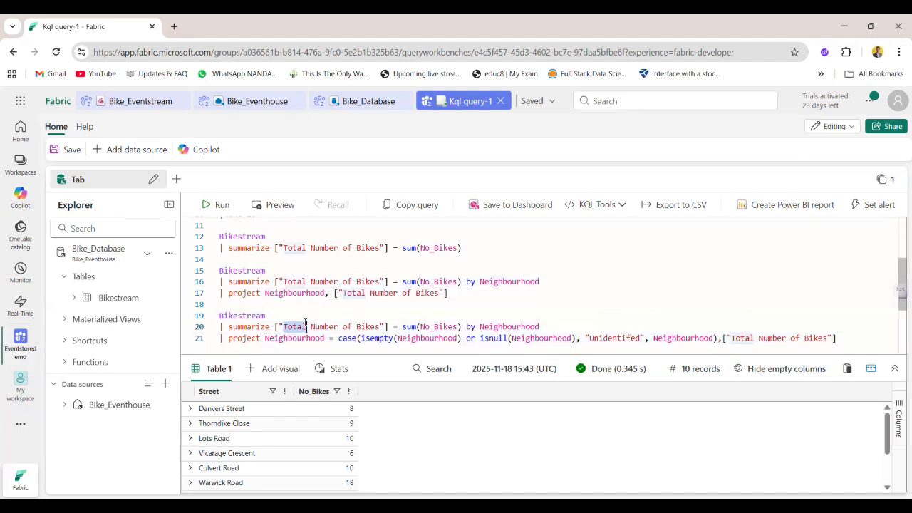
drag(899, 340, 198, 316)
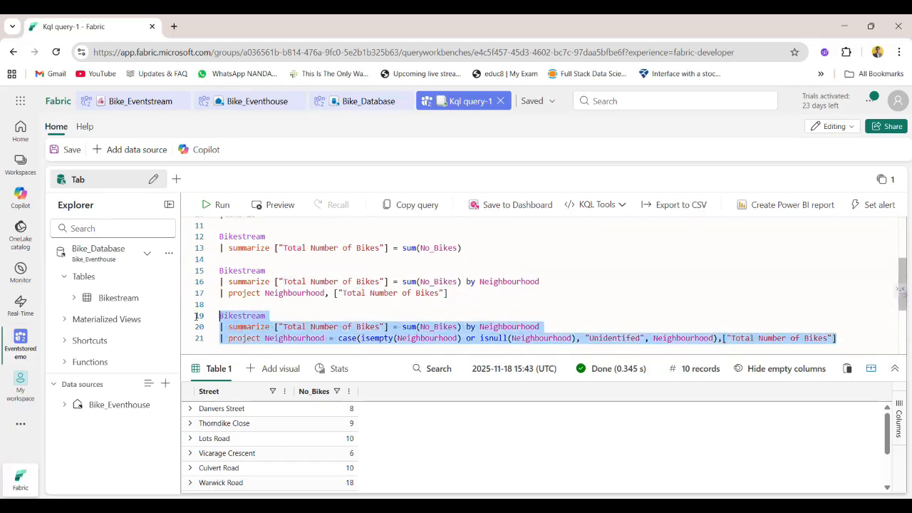
click(223, 205)
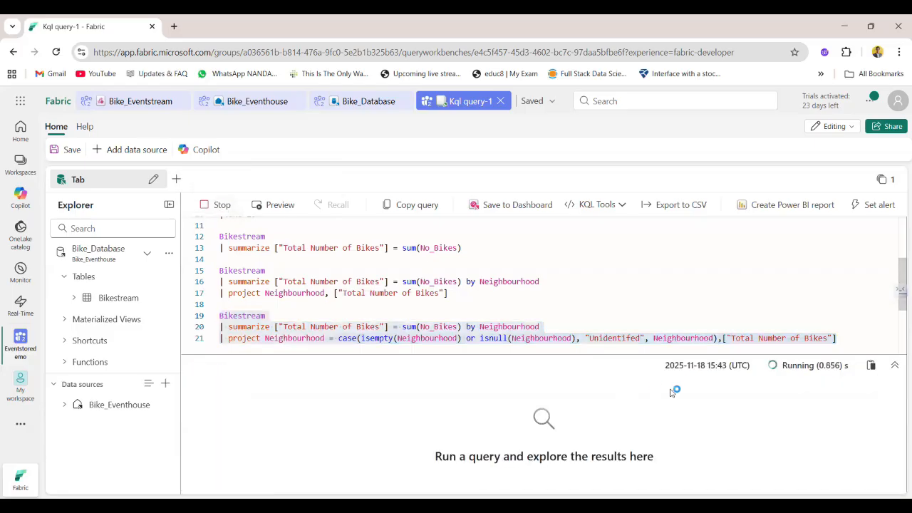
scroll(569, 475, down, 5)
scroll(570, 474, up, 3)
scroll(569, 475, down, 3)
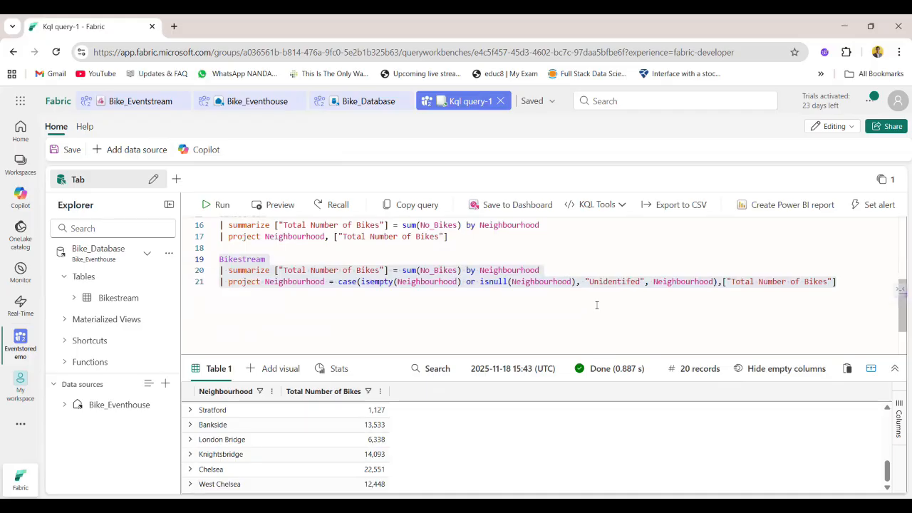
scroll(265, 456, up, 5)
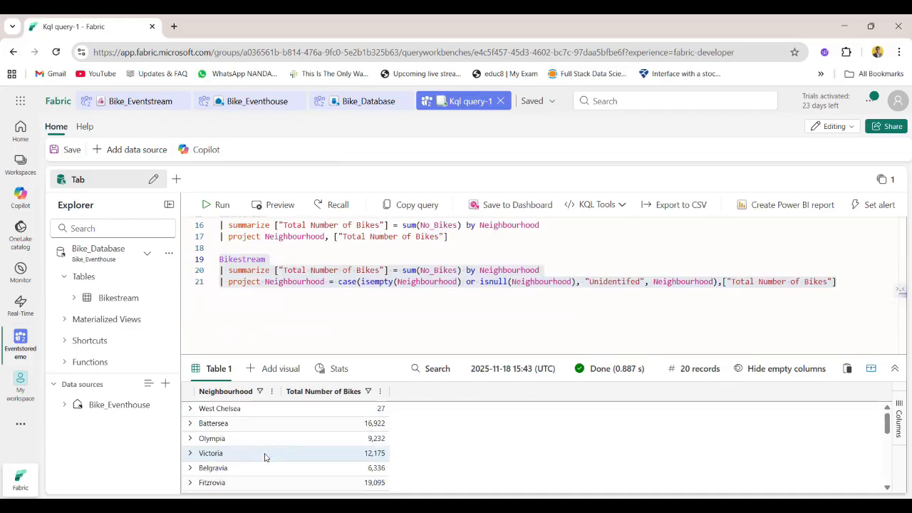
Append a take 100 line to the sixth query, run it, and look through the returned neighbourhoods and bike totals
click(838, 278)
key(Return)
text(| take 100)
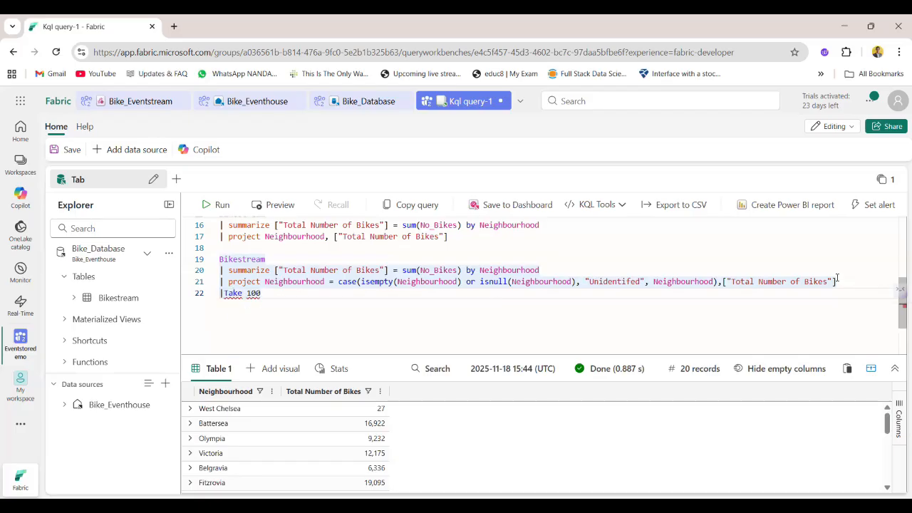
click(226, 293)
key(Escape)
key(shift+Return)
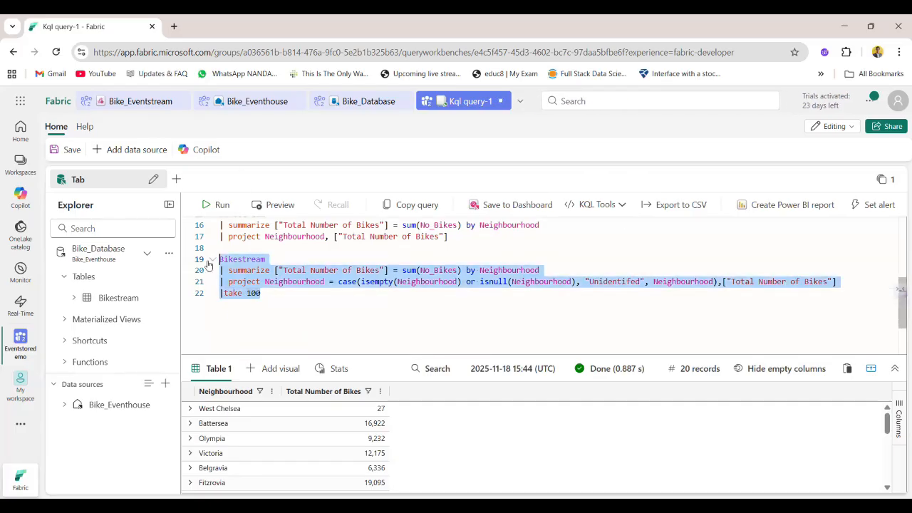
scroll(410, 400, down, 5)
scroll(411, 400, up, 1)
scroll(221, 477, down, 1)
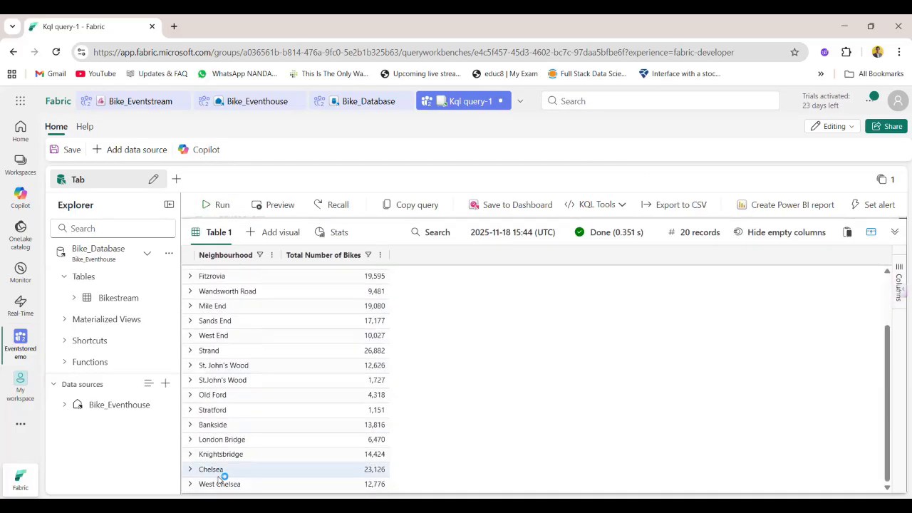
scroll(220, 480, up, 1)
scroll(219, 479, up, 1)
scroll(534, 221, up, 3)
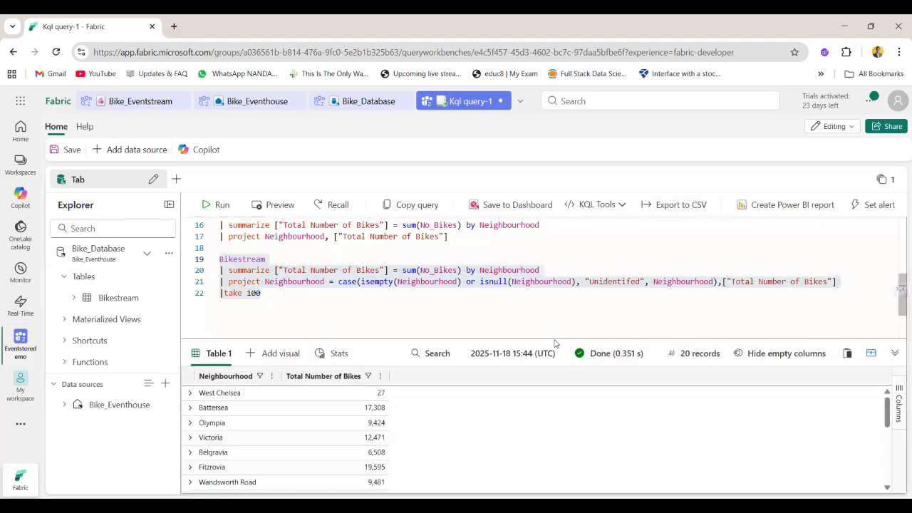
Put a space after the pipe in the sixth query's take 100 line and recheck the result table for missing neighbourhoods
click(356, 306)
key(Return)
key(Return)
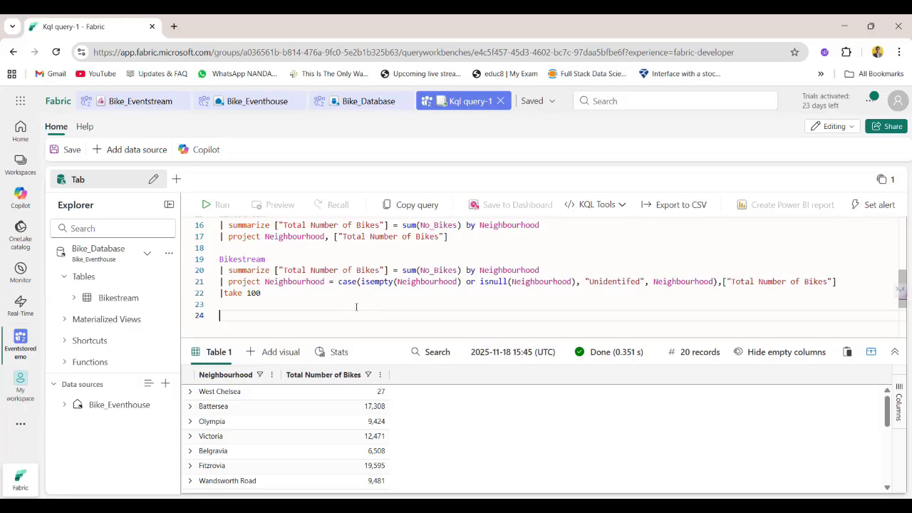
drag(338, 281, 718, 284)
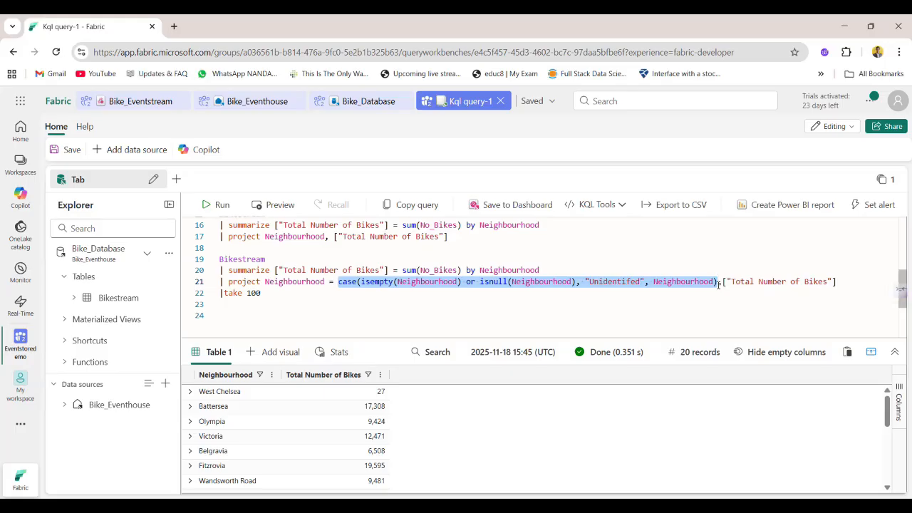
click(225, 293)
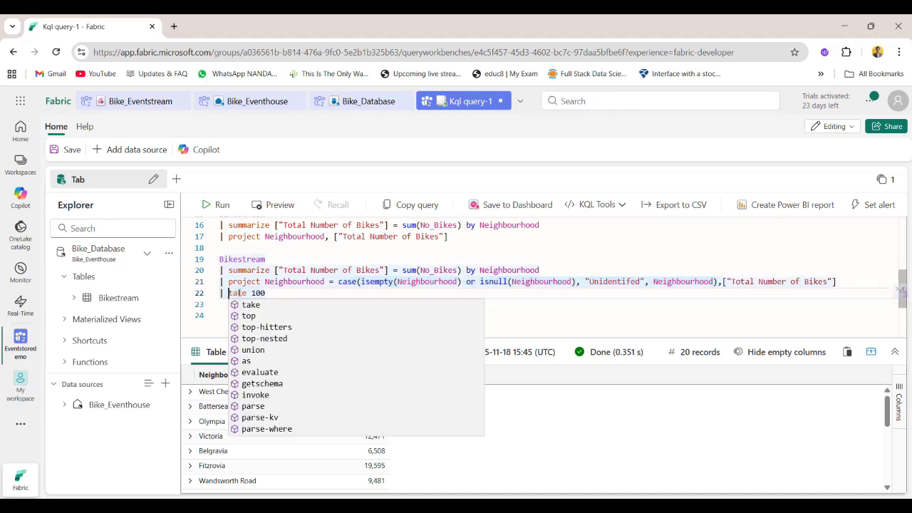
click(291, 285)
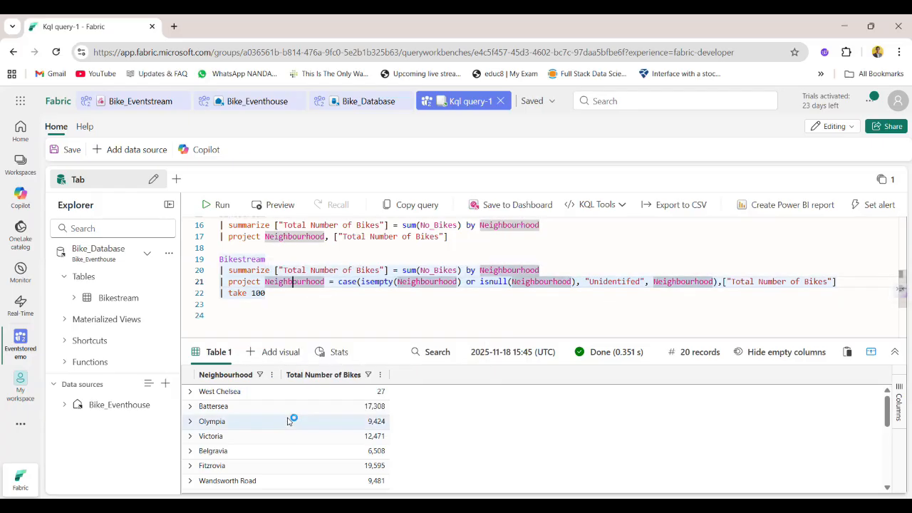
scroll(290, 419, down, 2)
scroll(289, 421, up, 4)
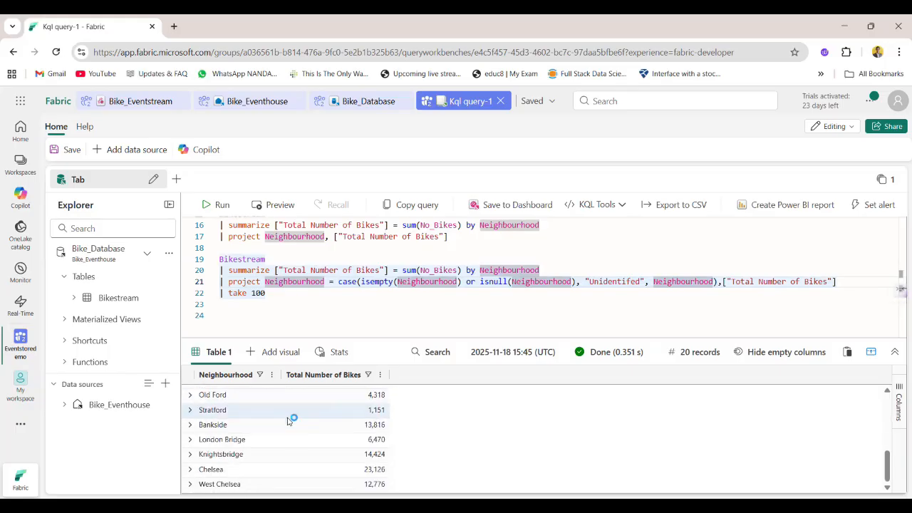
scroll(289, 420, down, 4)
scroll(289, 420, up, 1)
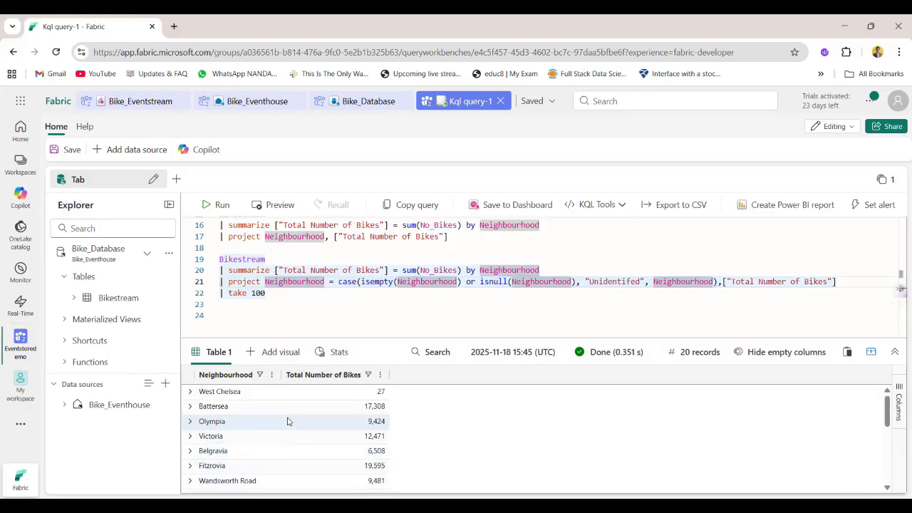
scroll(290, 422, down, 5)
scroll(289, 420, up, 5)
Copy the sixth query's Bikestream, summarize and project lines below it as a seventh query, leaving out the take line
click(326, 306)
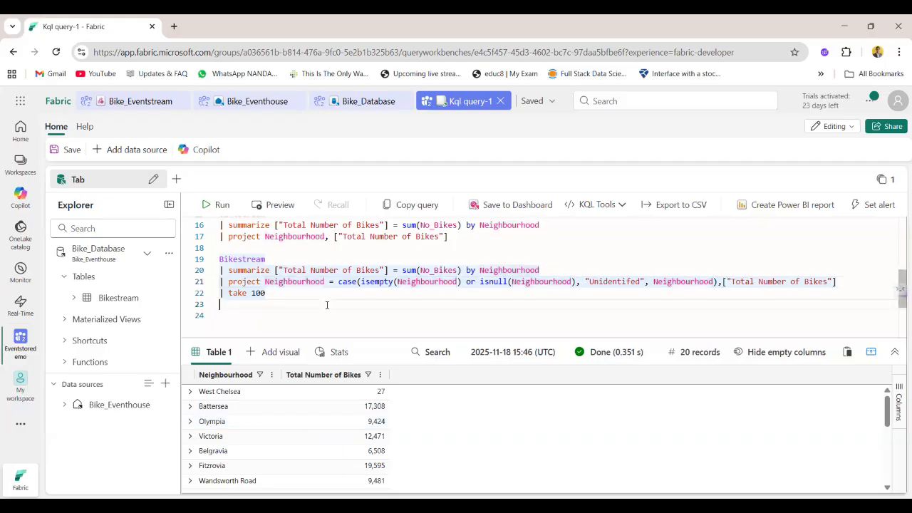
key(Return)
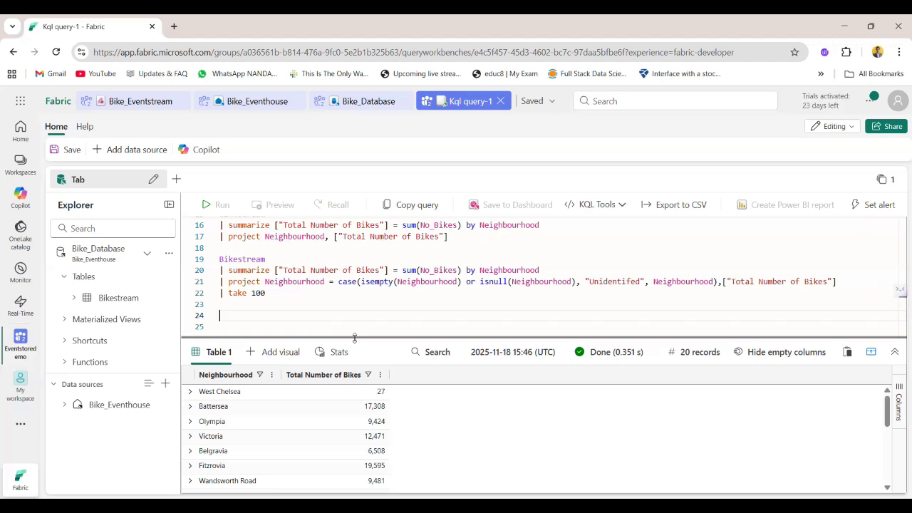
drag(837, 282, 220, 261)
key(ctrl+c)
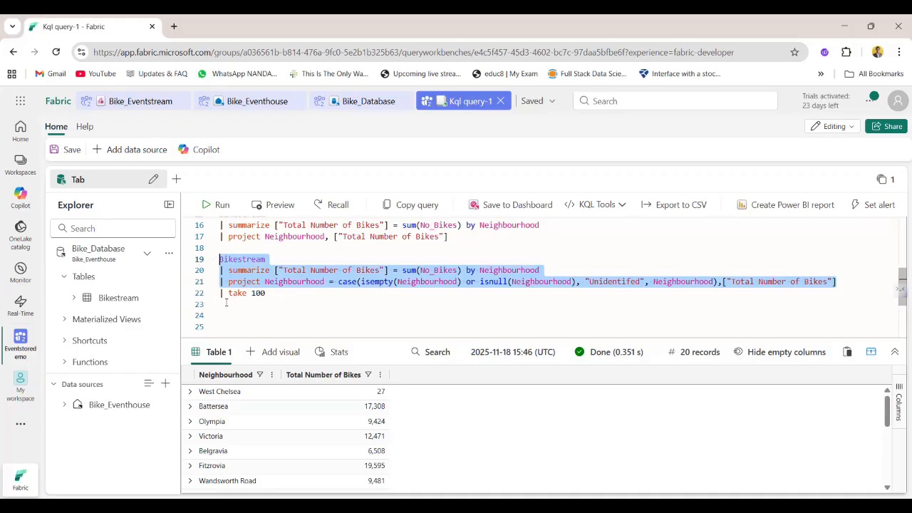
click(225, 316)
key(ctrl+v)
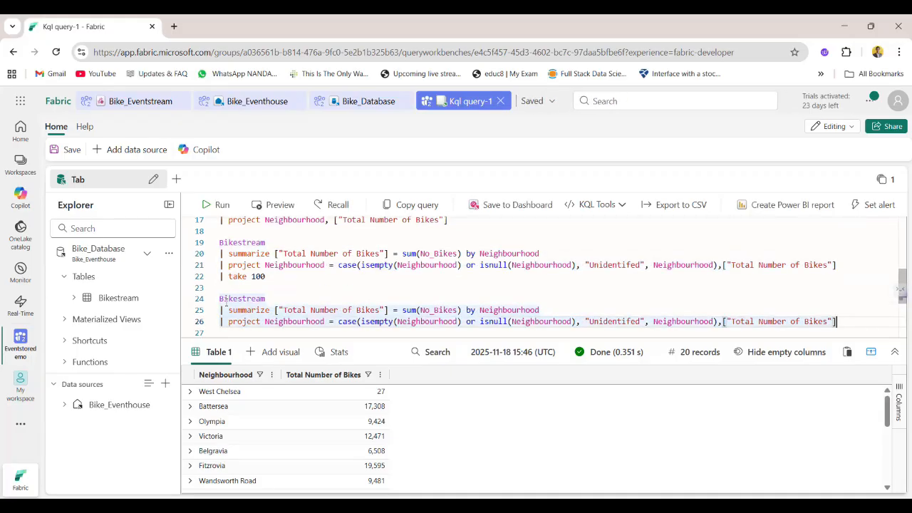
Add | sort by Neighbourhood asc to the seventh query, run that query alone, and look through its sorted results
key(Return)
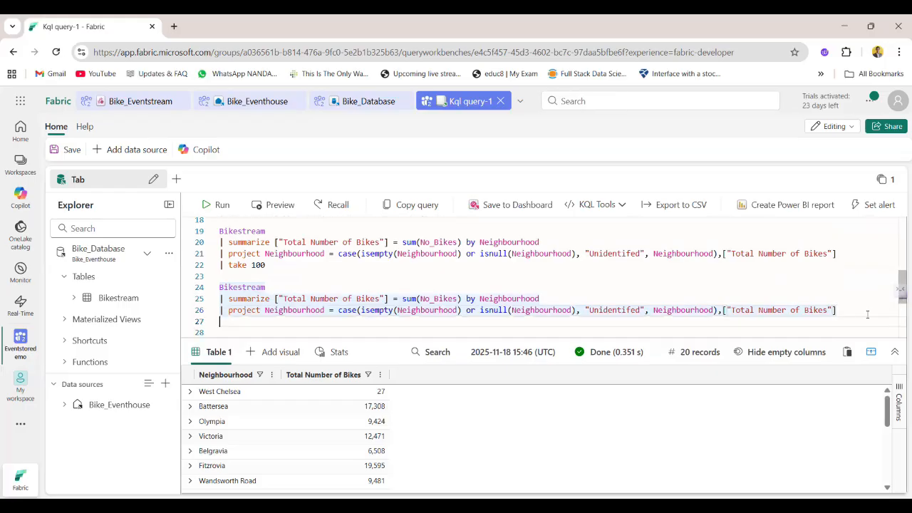
text(| sort )
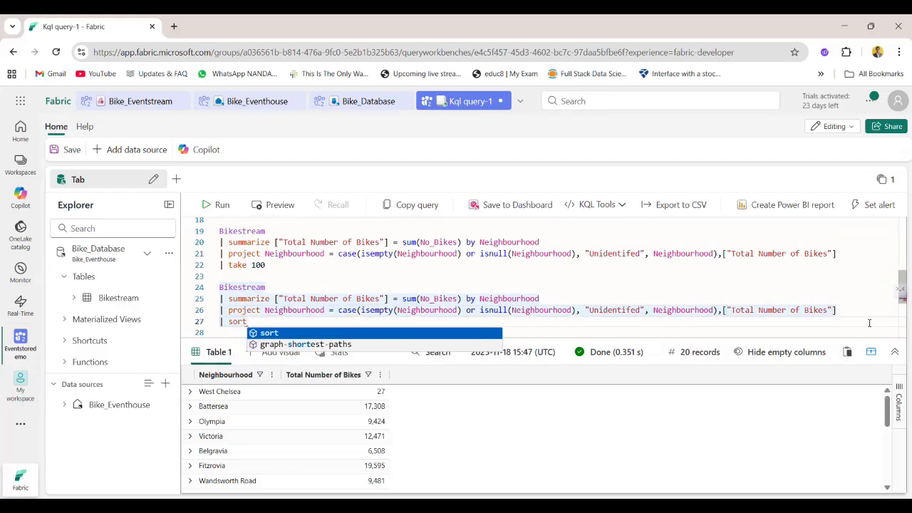
text(by Neighbourhood)
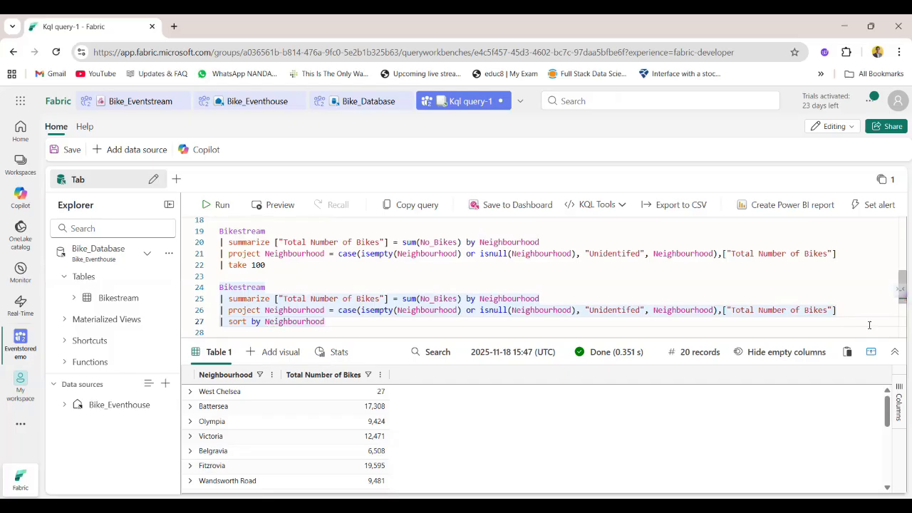
text( asc)
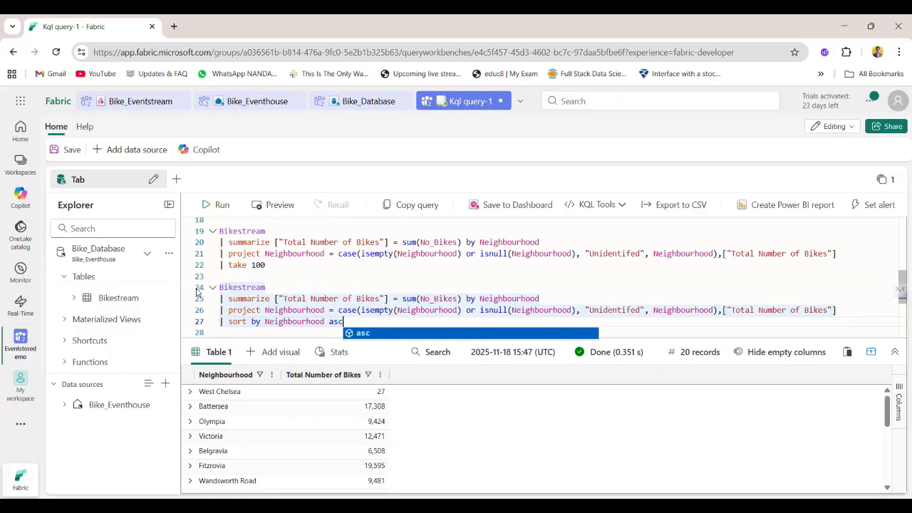
drag(352, 321, 217, 286)
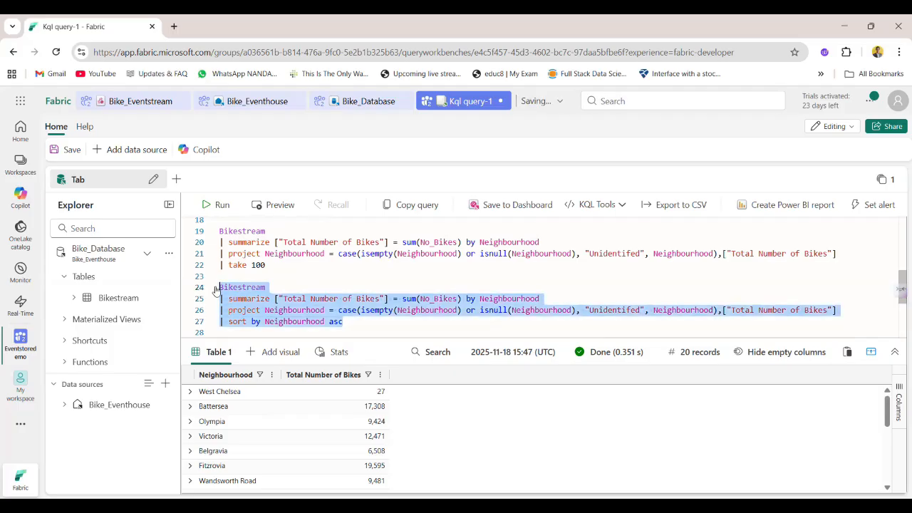
click(218, 205)
scroll(295, 443, down, 5)
scroll(296, 444, up, 3)
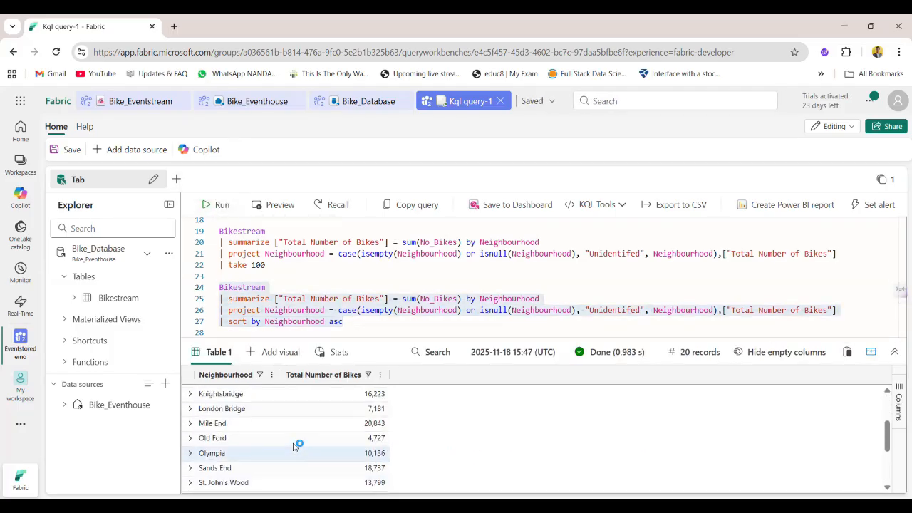
Create an eighth query below by duplicating the seventh query with its sort line, and run the copy
click(368, 326)
key(Return)
key(Return)
text(B)
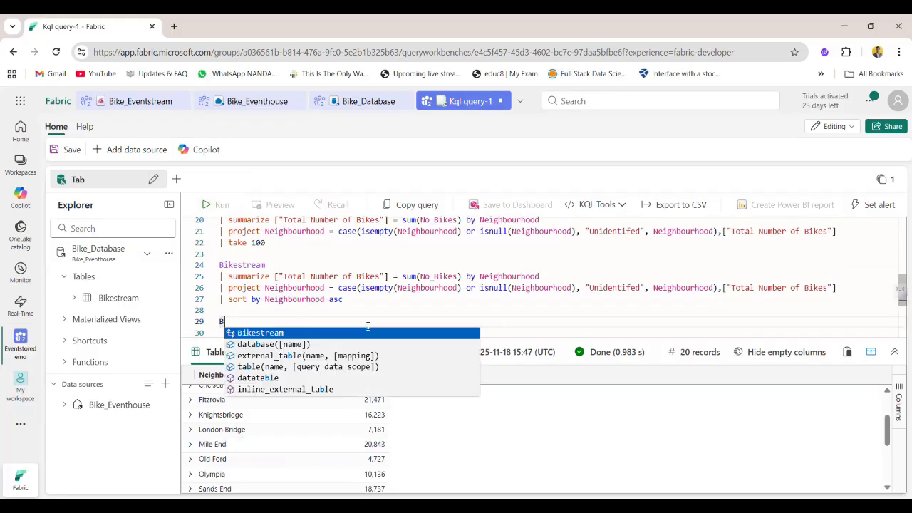
key(Return)
key(Return)
text(| )
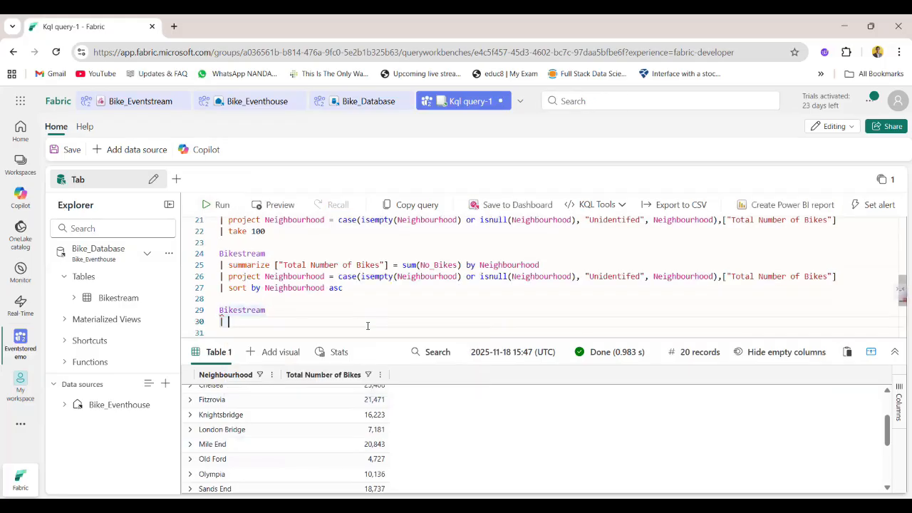
text(s)
drag(221, 265, 219, 322)
key(ctrl+c)
key(ctrl+v)
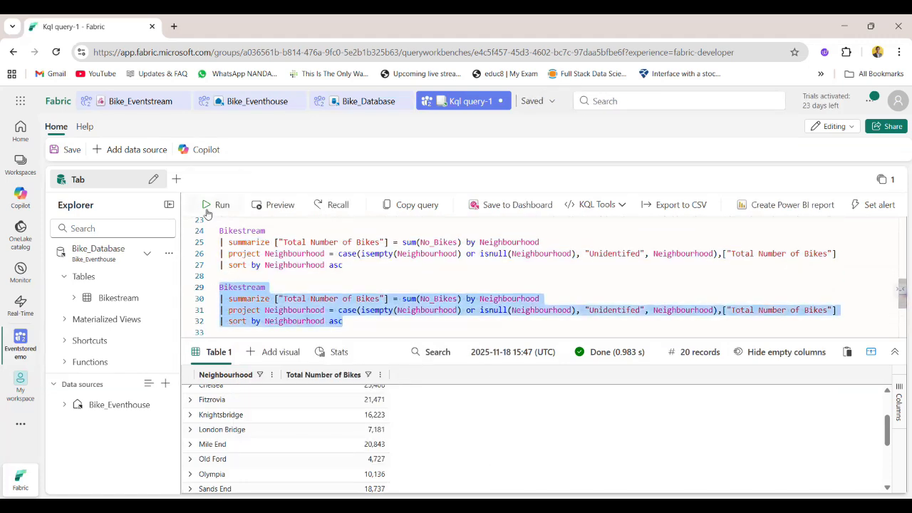
click(218, 204)
Replace sort with order in the eighth query's last line so it reads | order by Neighbourhood asc, and run it
double_click(243, 321)
text(order)
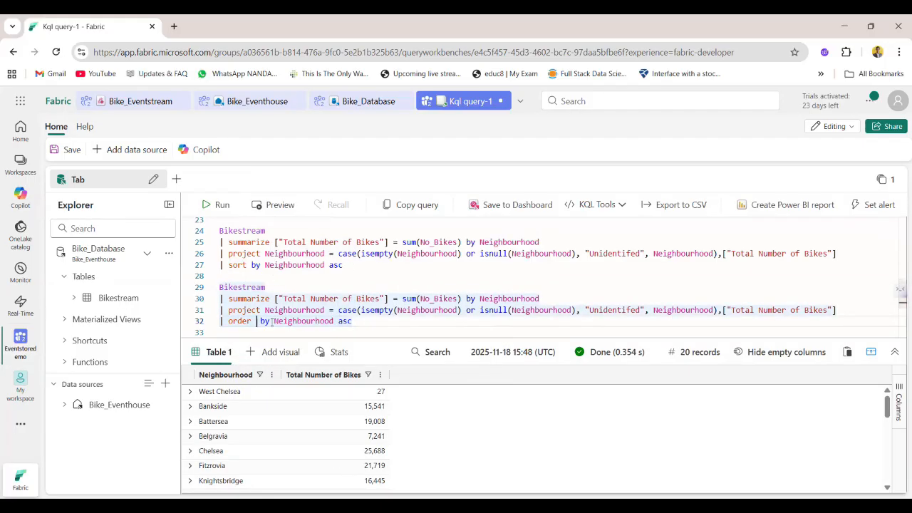
key(BackSpace)
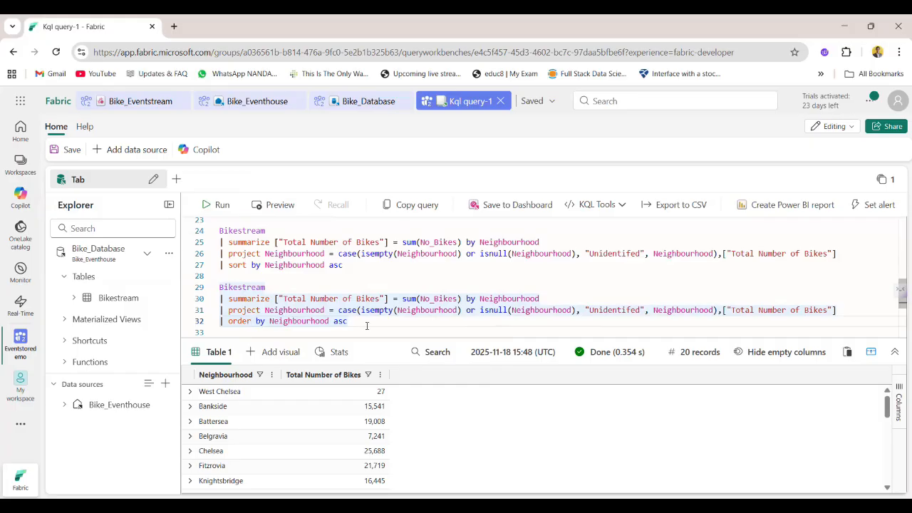
drag(347, 322, 218, 283)
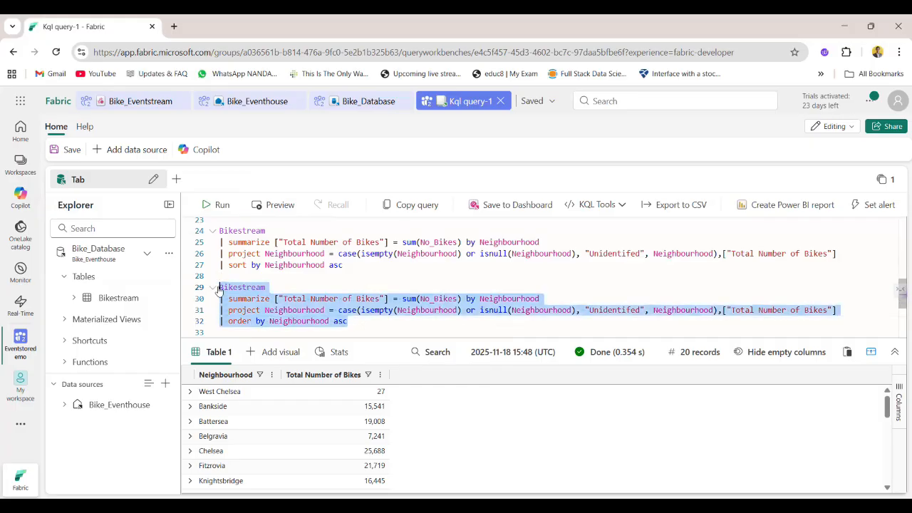
click(217, 204)
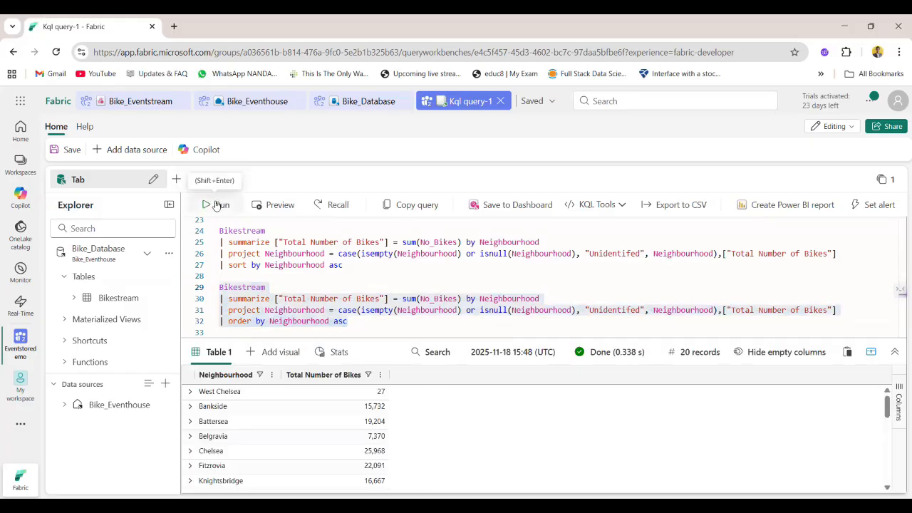
click(383, 329)
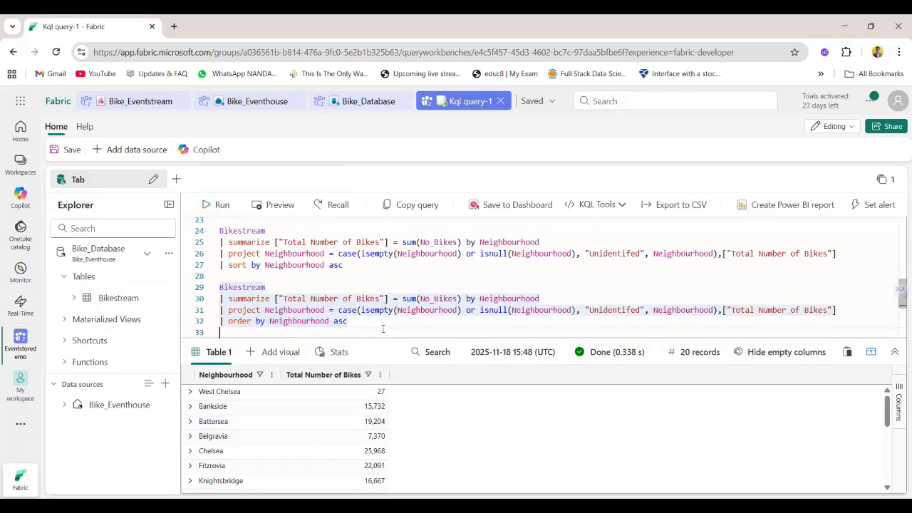
Start a ninth query below the eighth with Bikestream, followed by the unquoted filter line | where == West Chelsea
click(346, 264)
scroll(350, 249, down, 2)
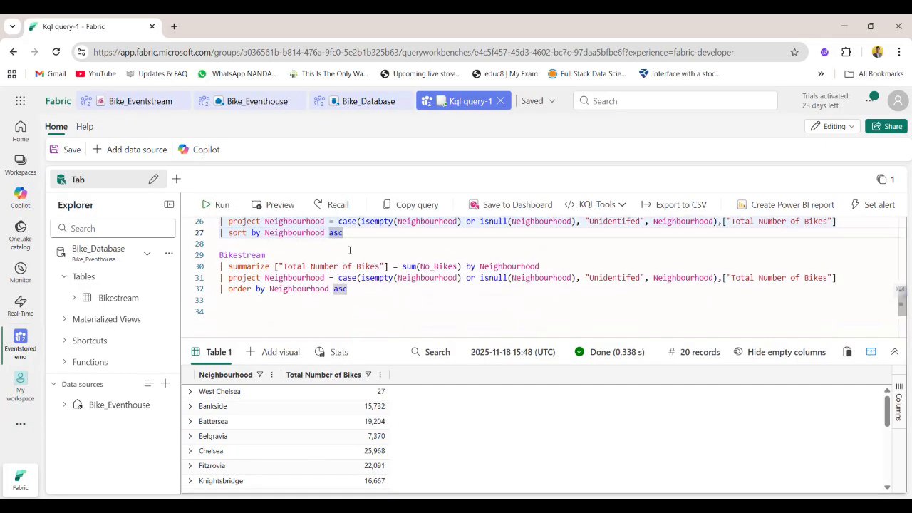
click(367, 291)
key(Return)
key(Return)
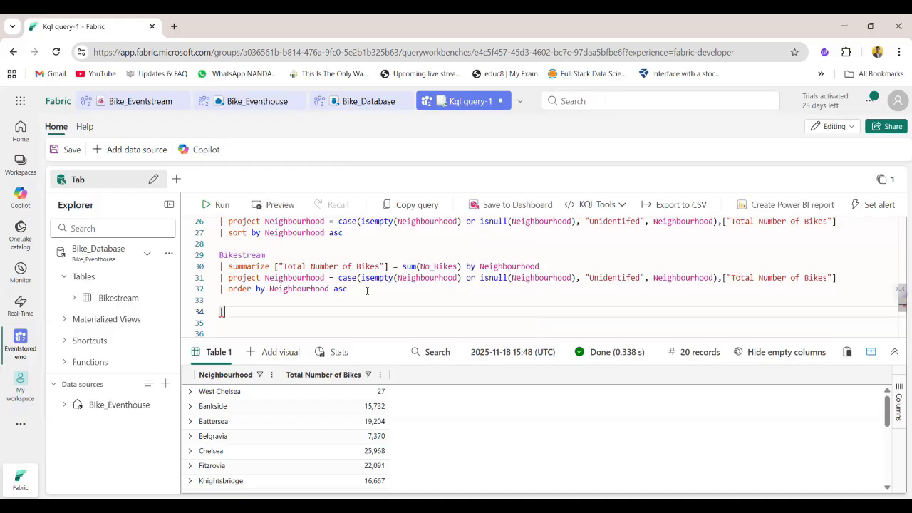
text(Bikestream)
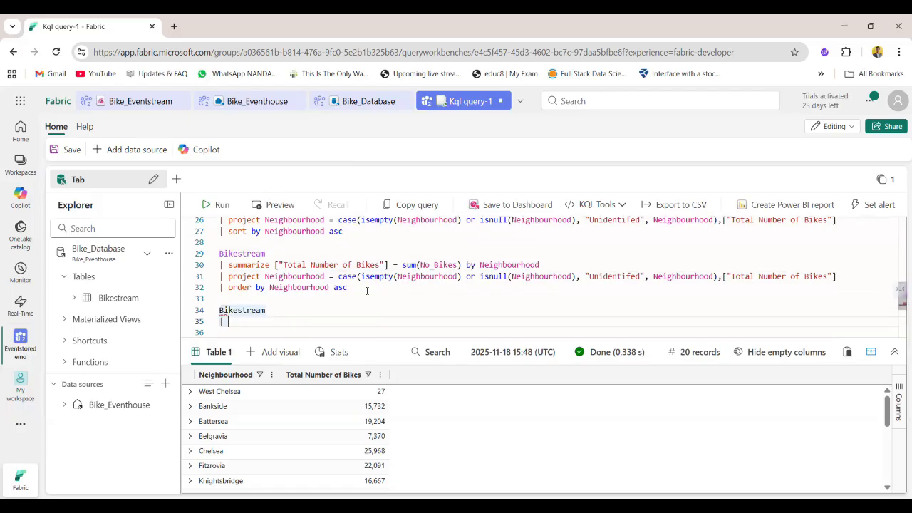
key(Return)
text(|)
text( where == We)
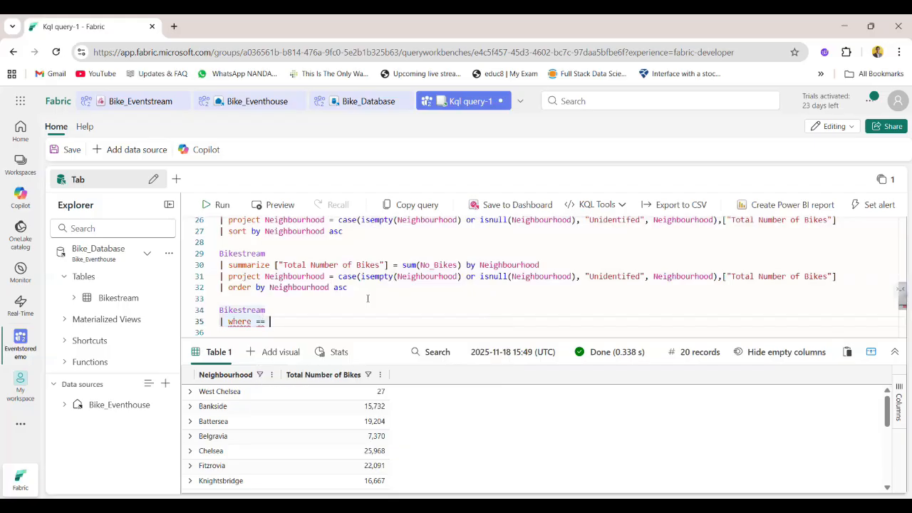
text(st Chelsea)
key(BackSpace)
key(BackSpace)
key(BackSpace)
text(sa)
key(BackSpace)
text(ea)
Insert the Neighbourhood column before the == operator in the ninth query's where line
key(Left)
key(Left)
key(Left)
key(Left)
key(Left)
key(Left)
key(Left)
key(Left)
key(Left)
key(Left)
key(Left)
key(Left)
key(Left)
key(Left)
key(Left)
key(Left)
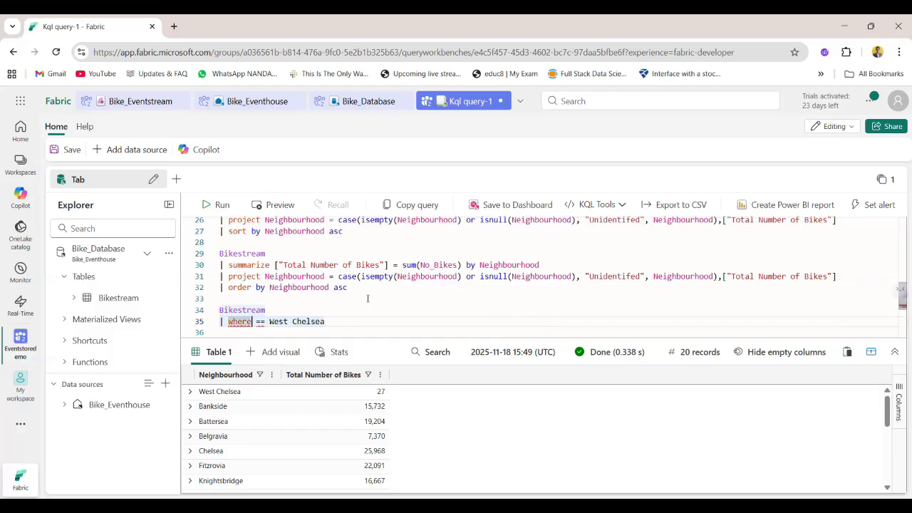
text(nei)
key(shift+Return)
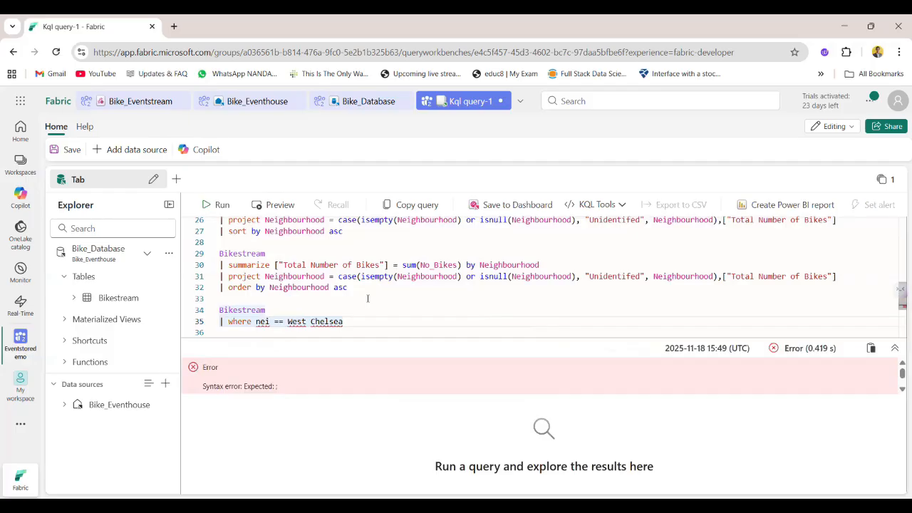
key(ctrl+space)
key(Tab)
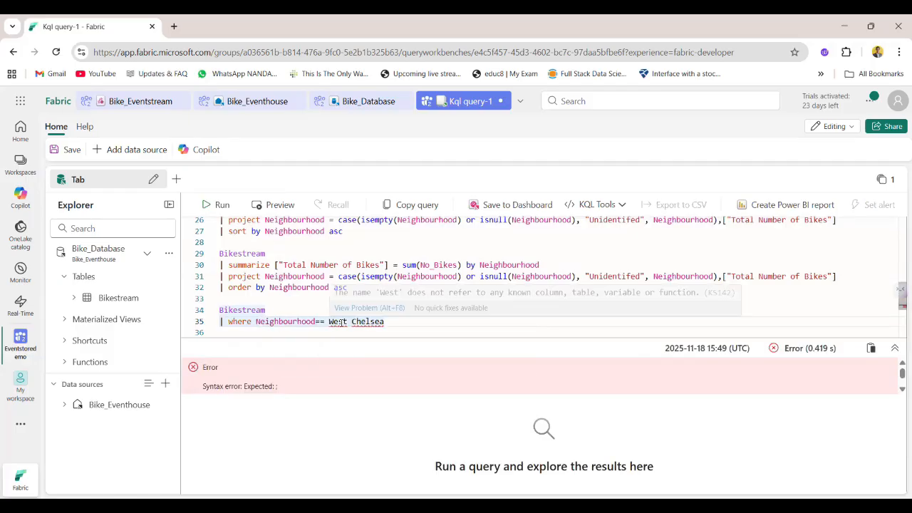
Enclose West Chelsea in double quotes in the ninth query's where line
click(331, 321)
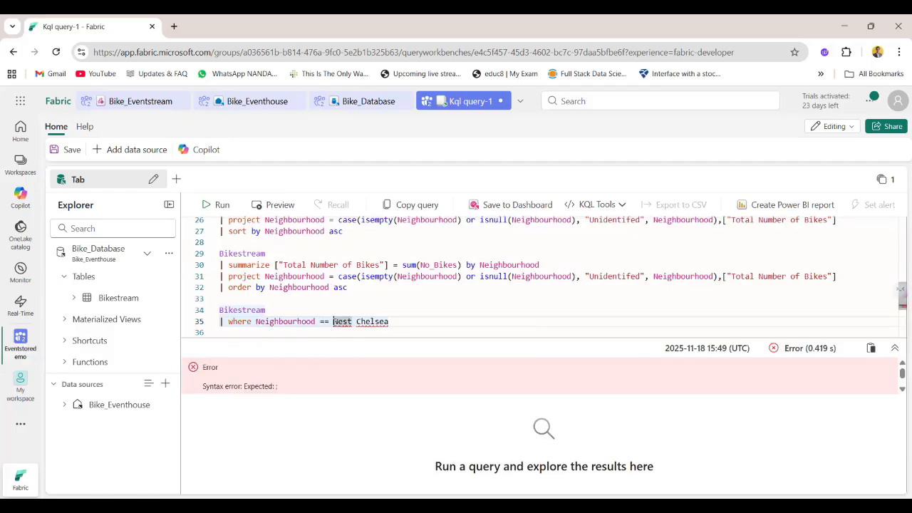
text(")
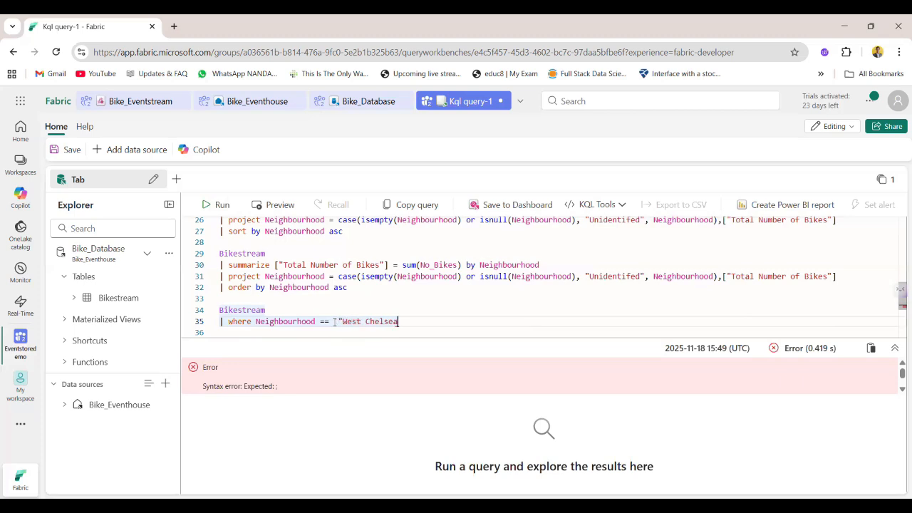
scroll(334, 322, down, 1)
text(")
Copy the eighth query's summarize, project and order lines to directly below the ninth query's where line
drag(348, 265, 222, 243)
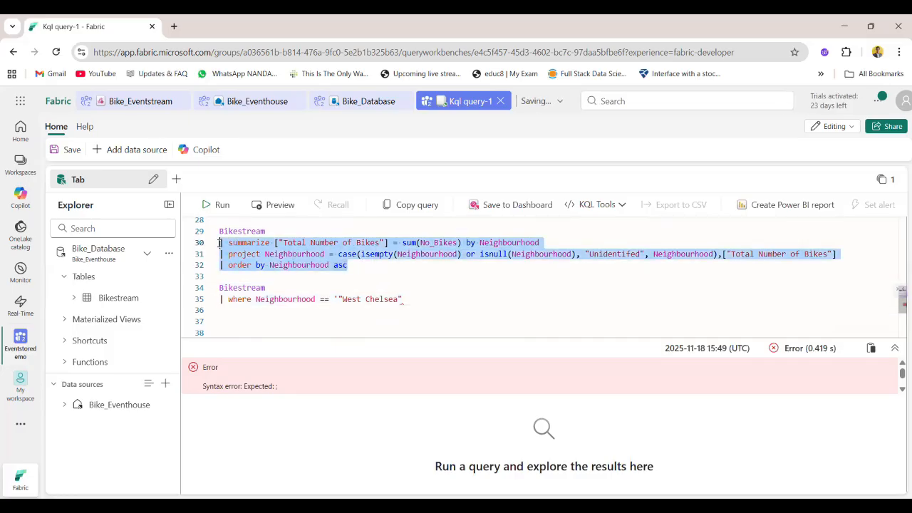
click(409, 302)
key(Return)
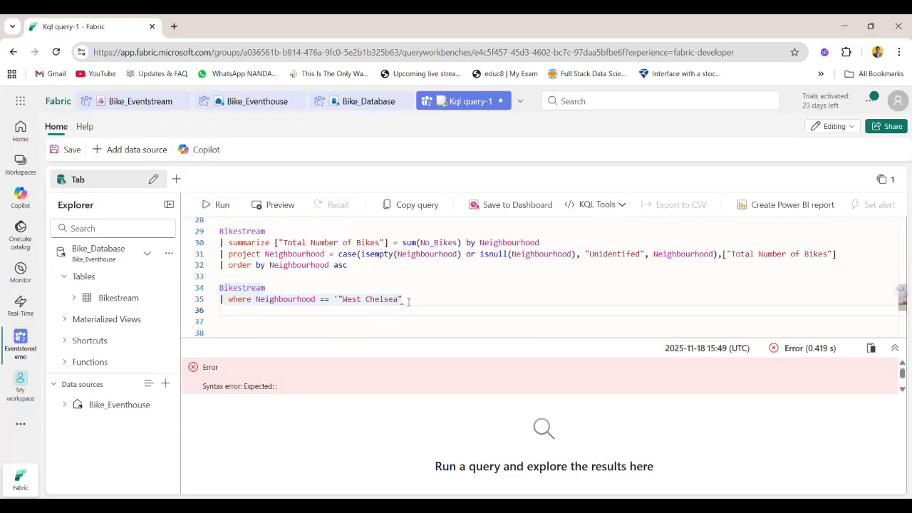
key(ctrl+v)
key(BackSpace)
click(377, 323)
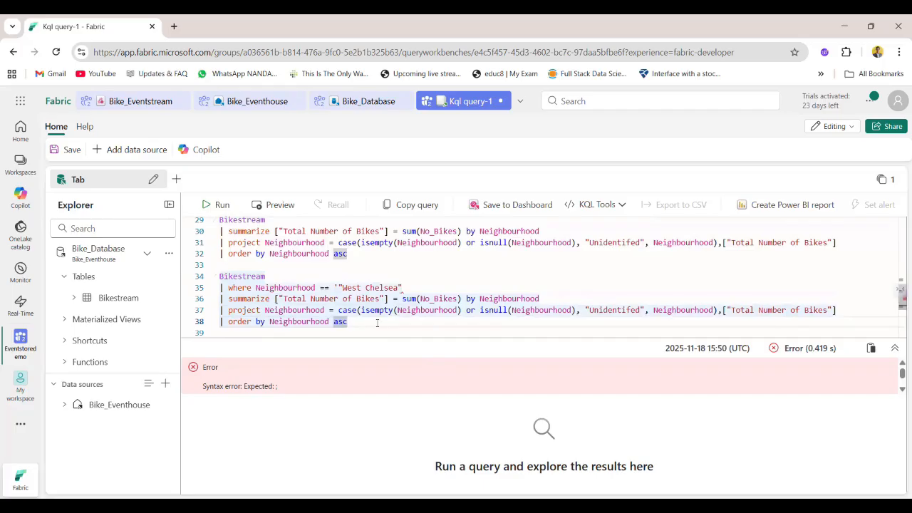
Try to run the ninth query on its own
drag(372, 325, 210, 280)
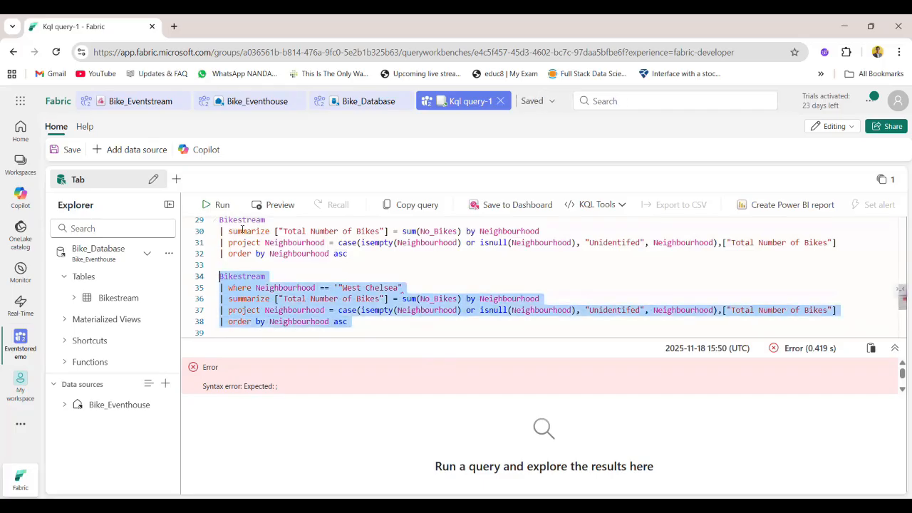
click(214, 205)
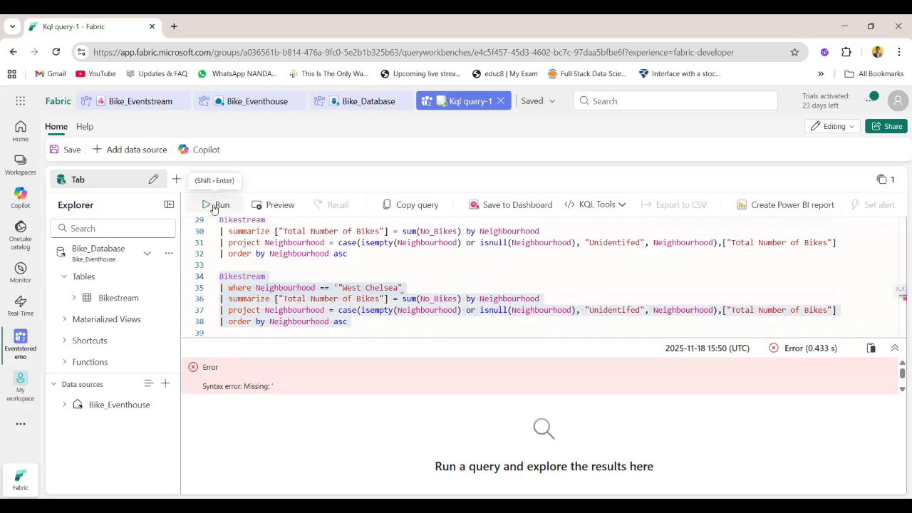
click(214, 205)
click(373, 322)
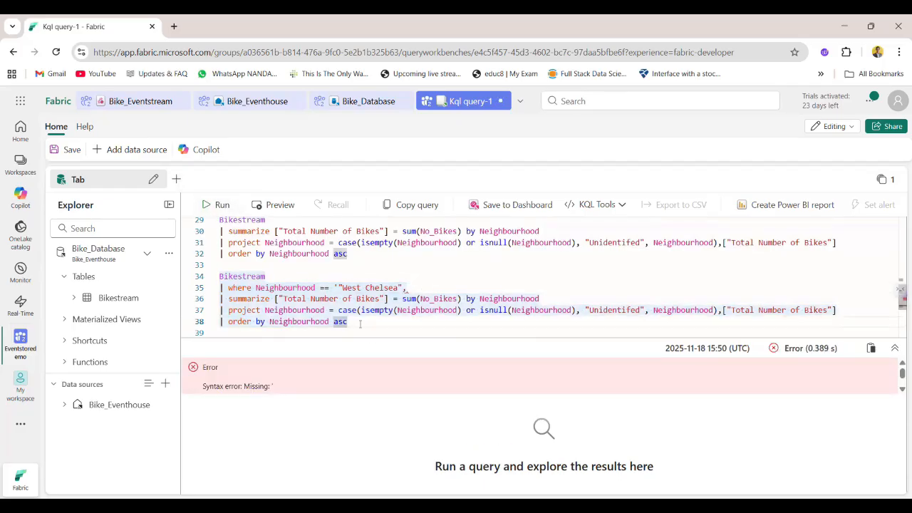
drag(360, 324, 219, 276)
click(221, 205)
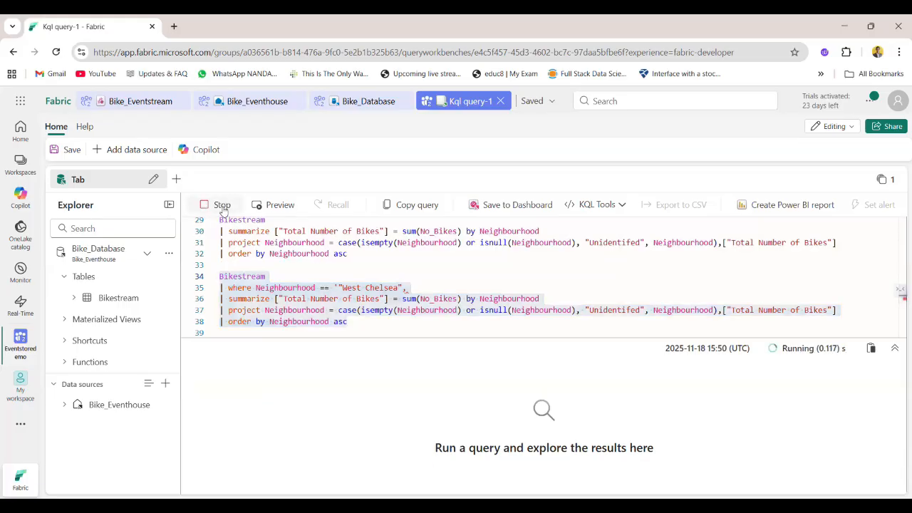
click(418, 325)
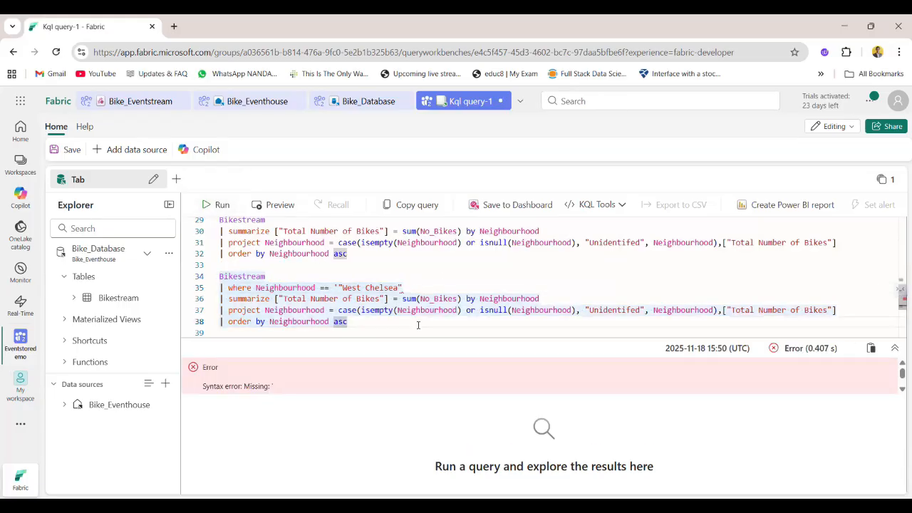
Delete the stray single quote before "West Chelsea" in the where line and run the ninth query alone
click(338, 287)
key(Delete)
drag(348, 321, 219, 276)
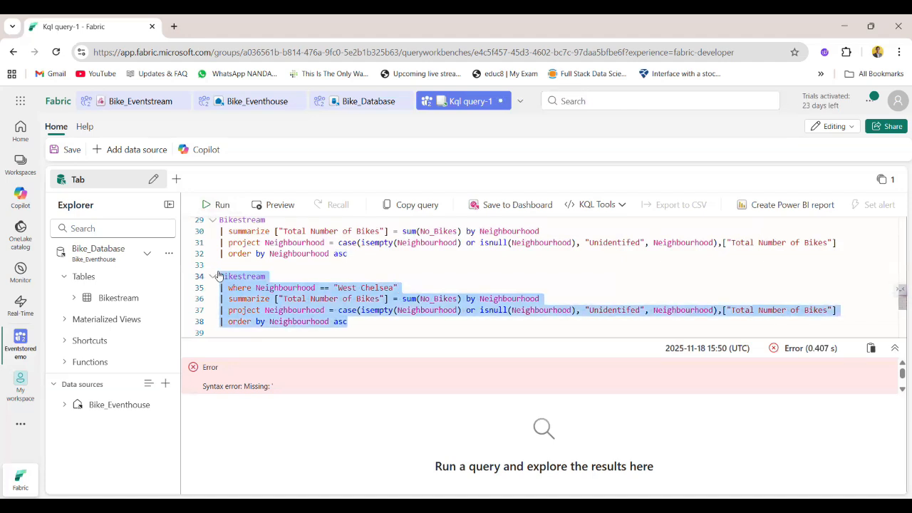
click(217, 207)
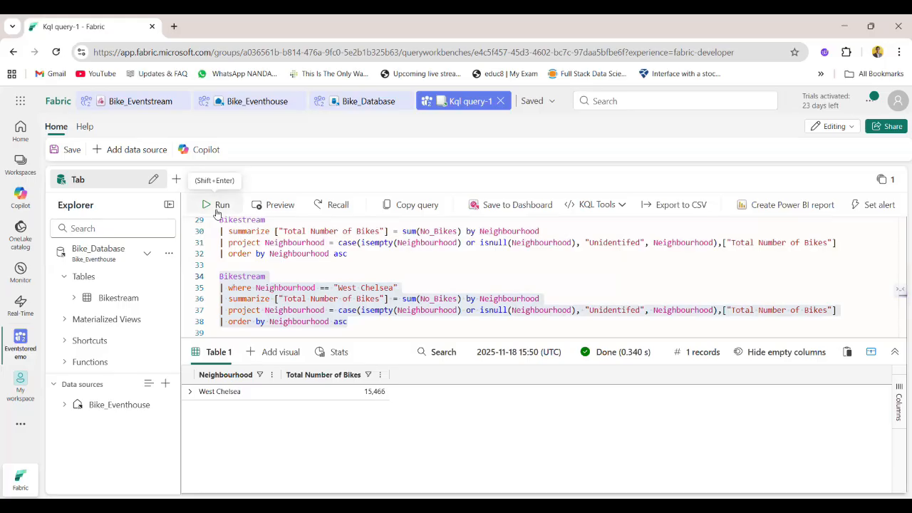
click(217, 205)
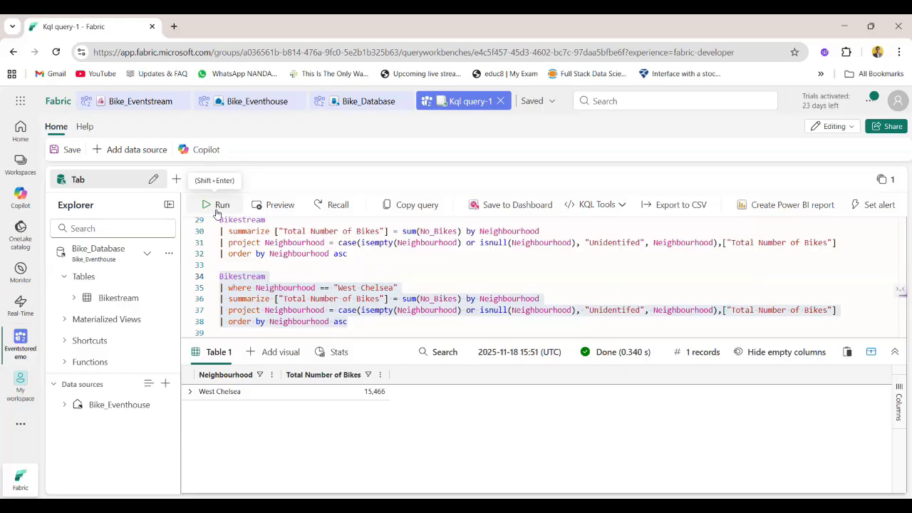
Remove the project and order lines from the ninth query, keeping Bikestream, where and summarize, and run it
scroll(393, 285, down, 2)
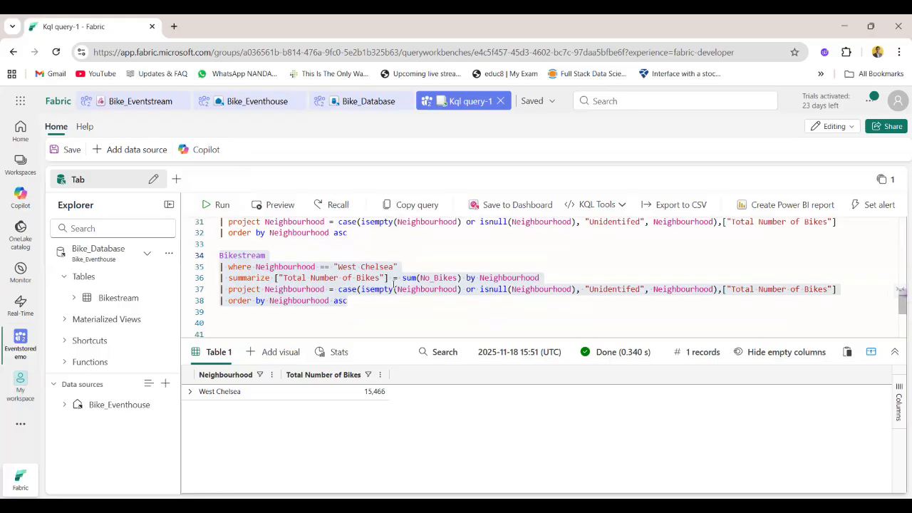
click(227, 300)
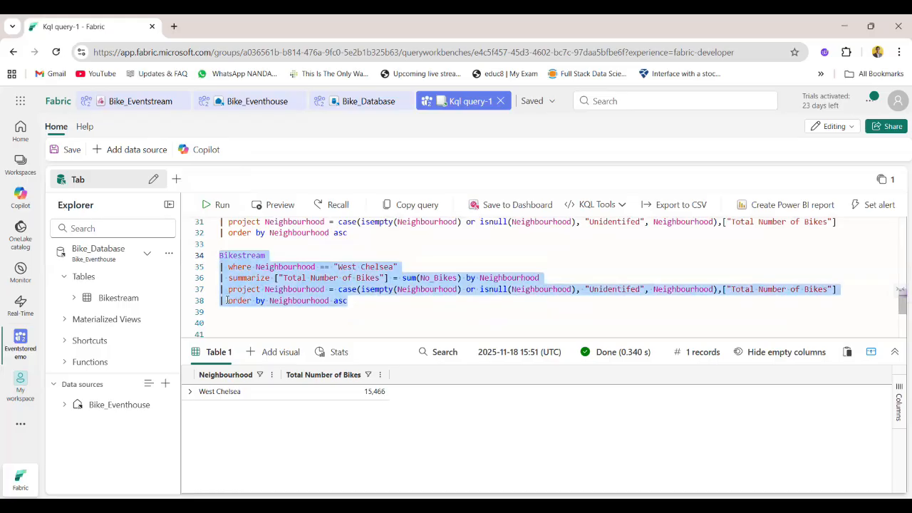
key(ctrl+x)
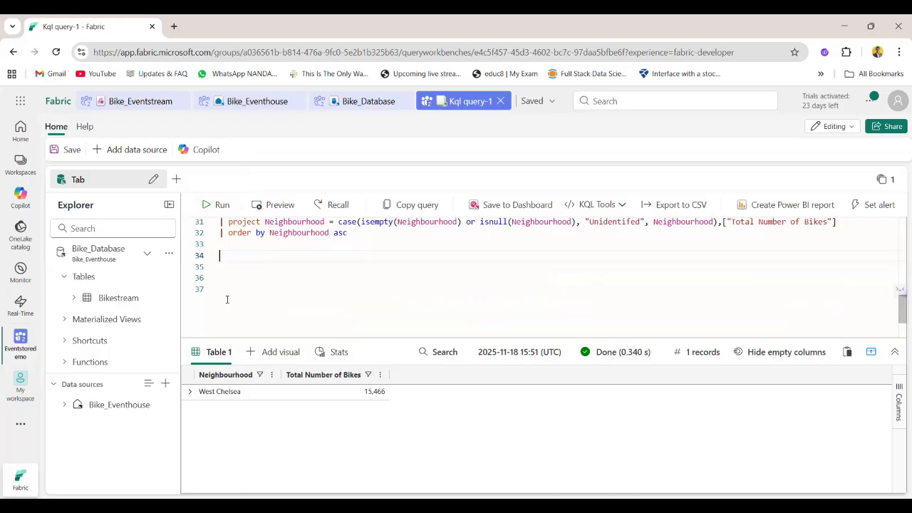
key(ctrl+z)
key(ctrl+z)
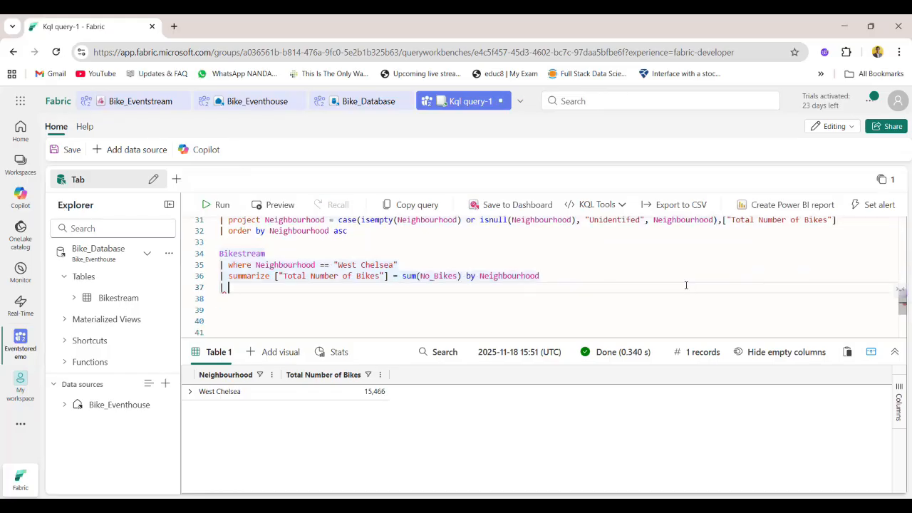
key(ctrl+z)
key(shift+Return)
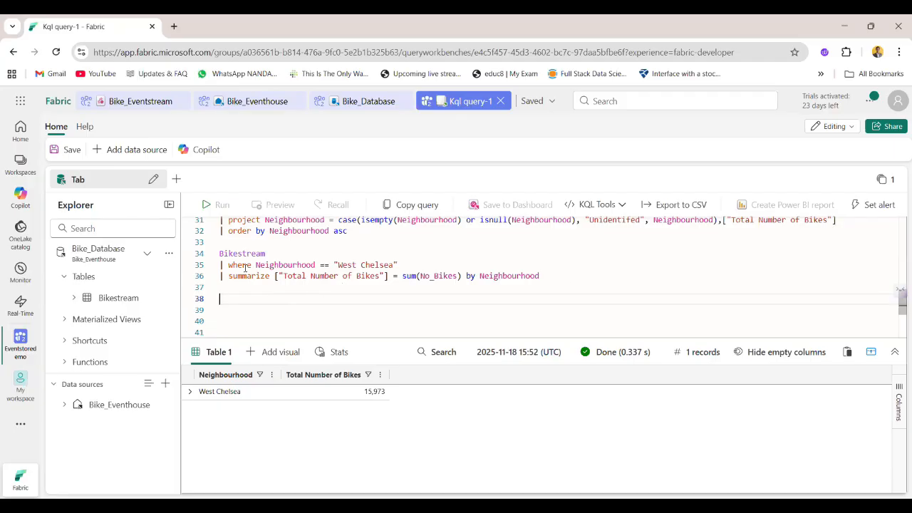
Review the earlier queries from the top, examining their take, project, column renaming and summarize lines and the case expression
scroll(439, 292, up, 10)
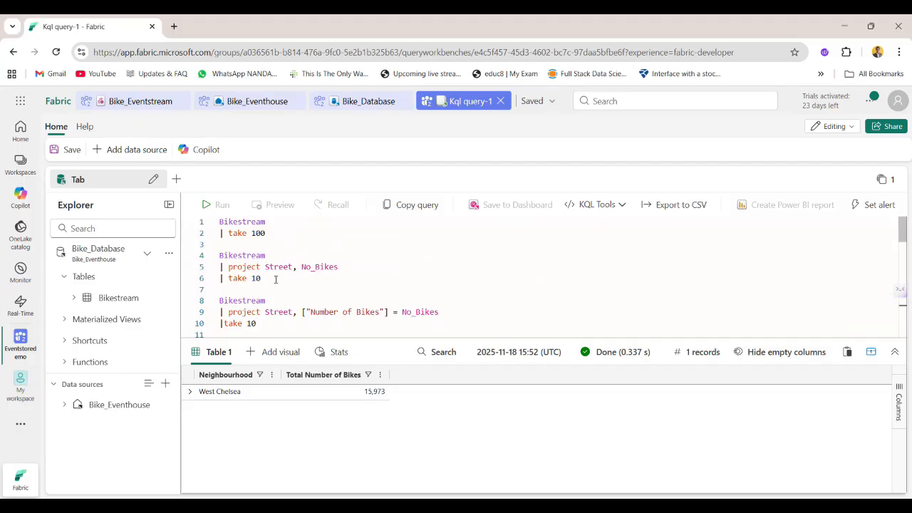
double_click(254, 268)
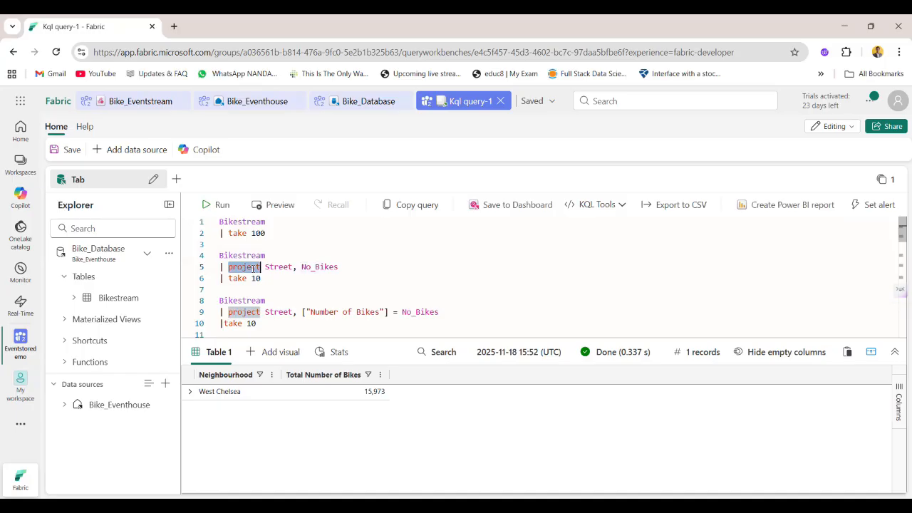
scroll(285, 271, down, 1)
click(342, 280)
drag(310, 278, 380, 279)
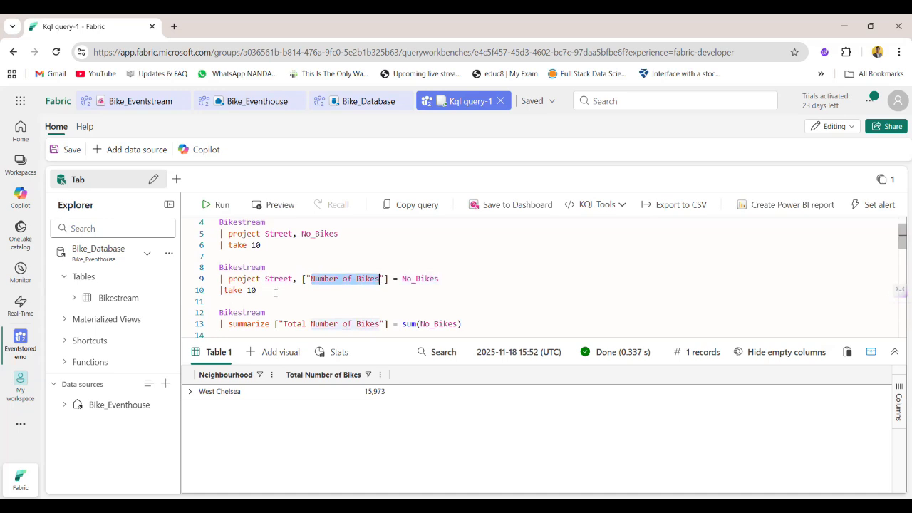
scroll(275, 292, down, 1)
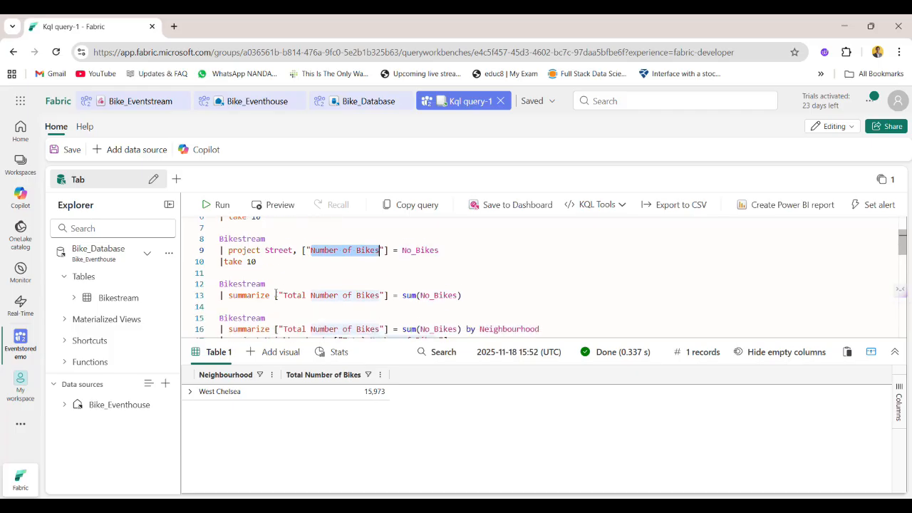
triple_click(252, 284)
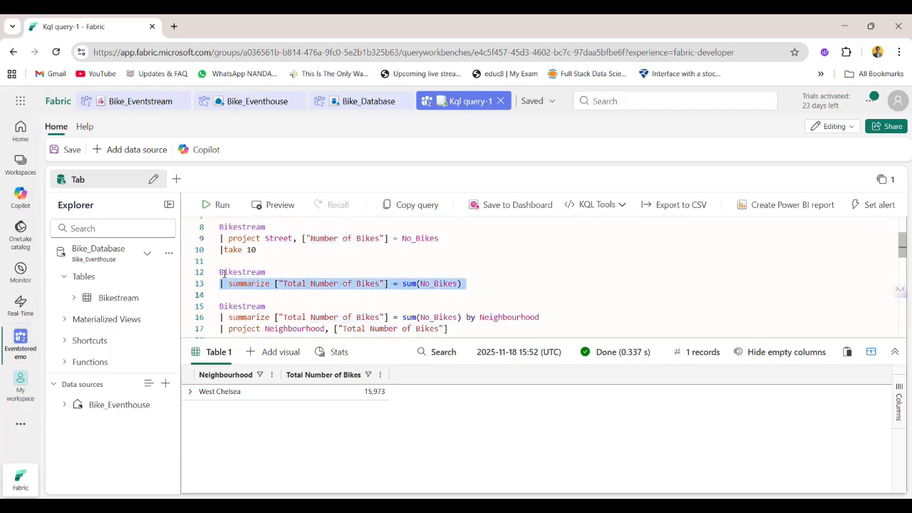
double_click(251, 283)
scroll(251, 287, down, 1)
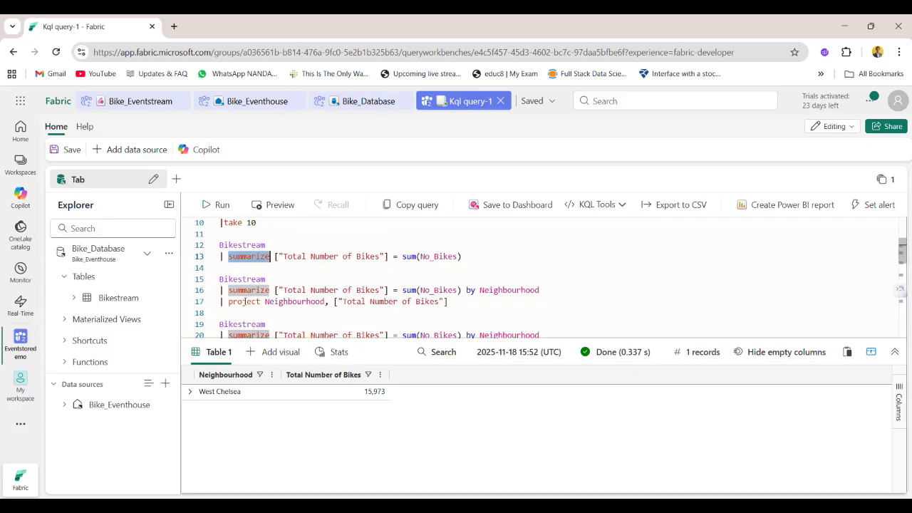
double_click(245, 301)
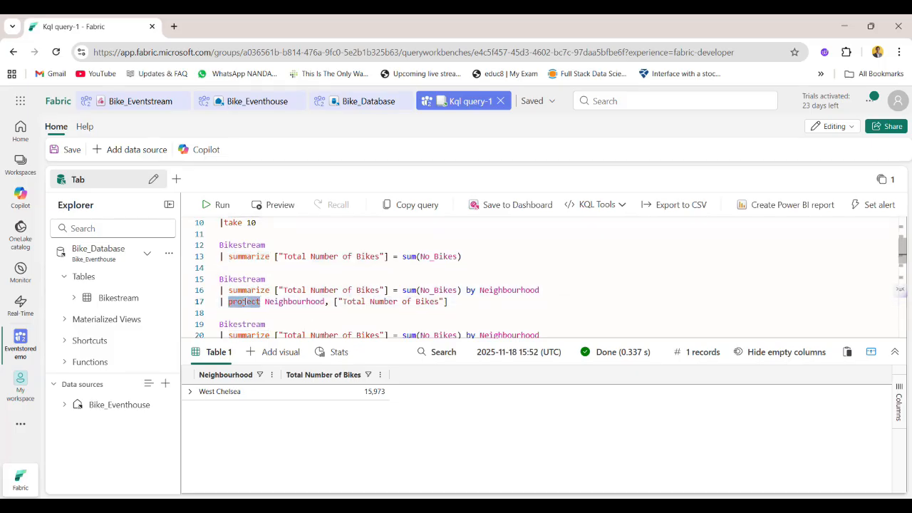
scroll(244, 301, down, 3)
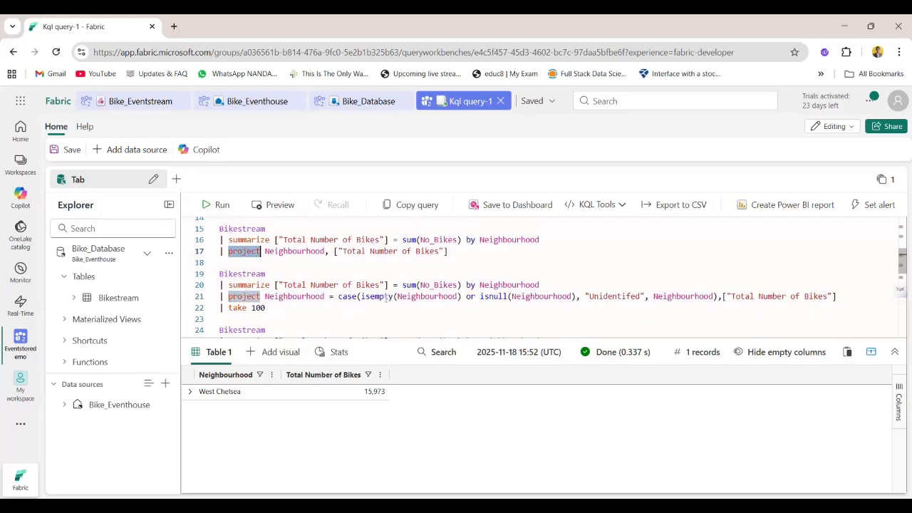
double_click(387, 296)
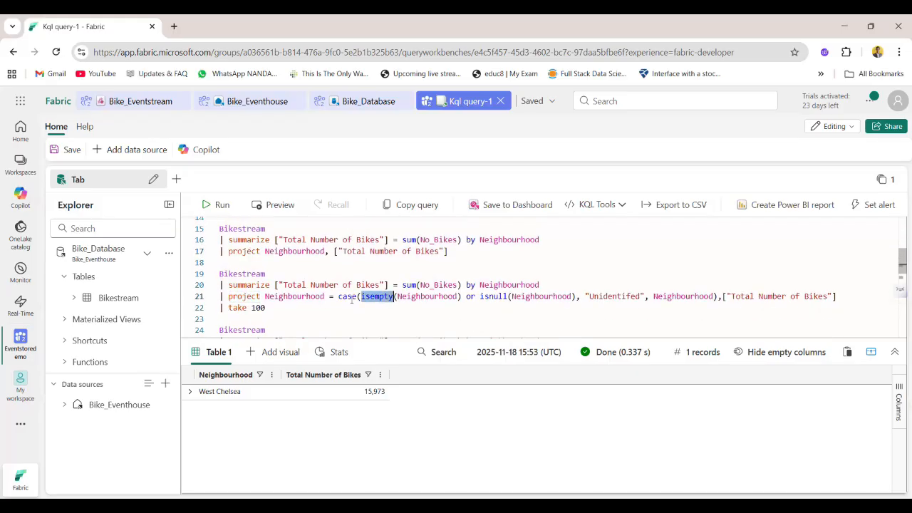
drag(342, 296, 718, 297)
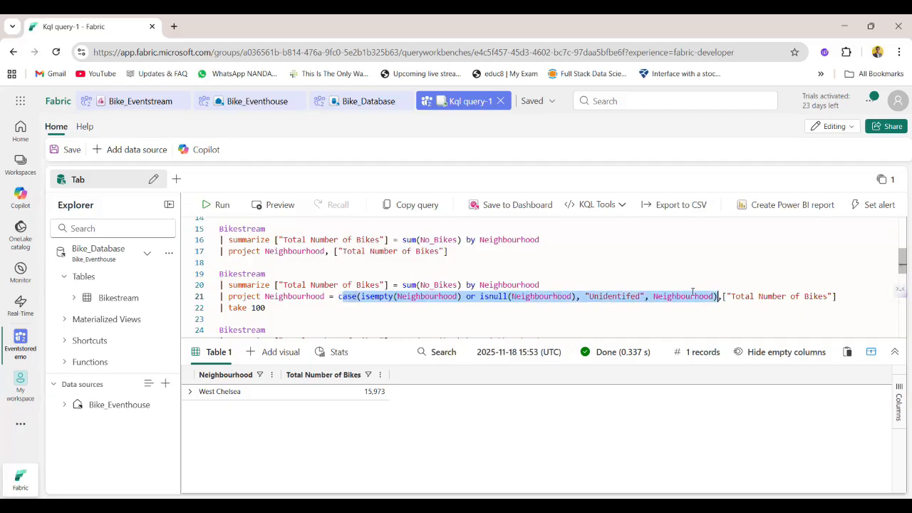
Review the remaining KQL queries, examining the case expression and the sort by, order by and where lines
double_click(421, 296)
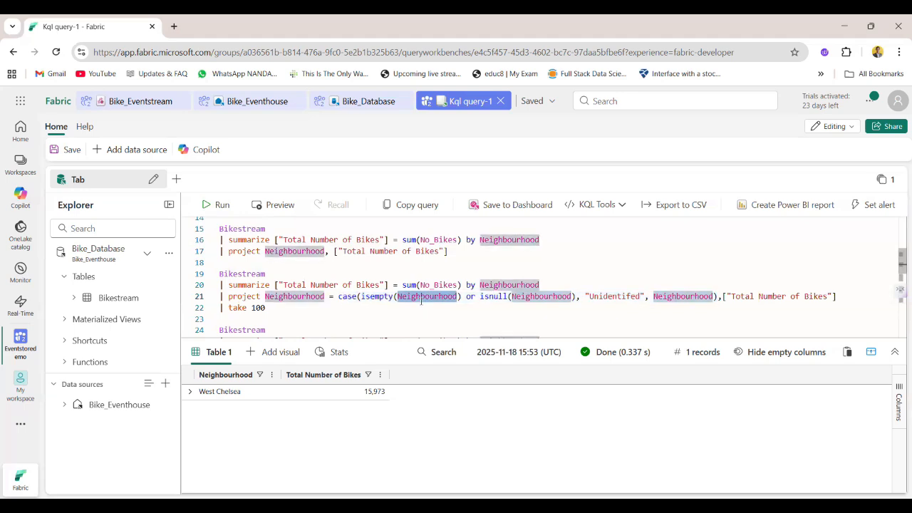
click(542, 307)
scroll(542, 307, down, 1)
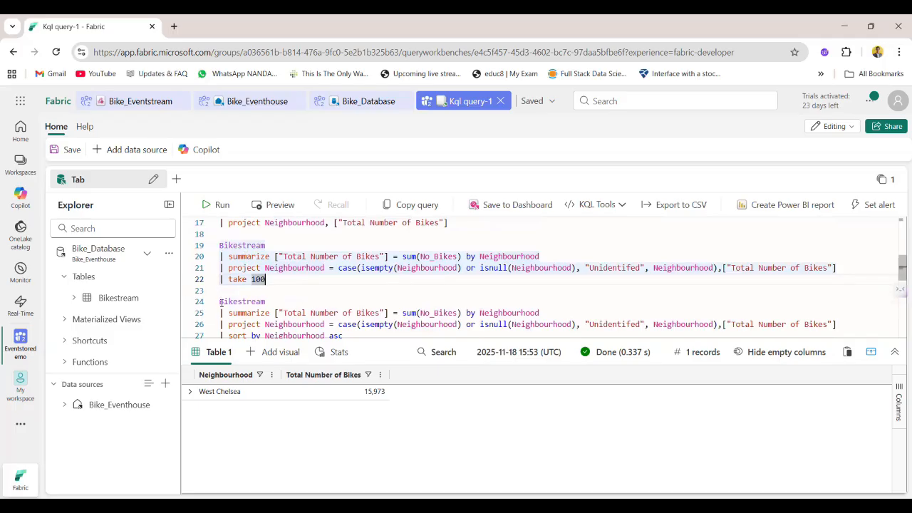
scroll(368, 325, down, 1)
drag(345, 309, 219, 275)
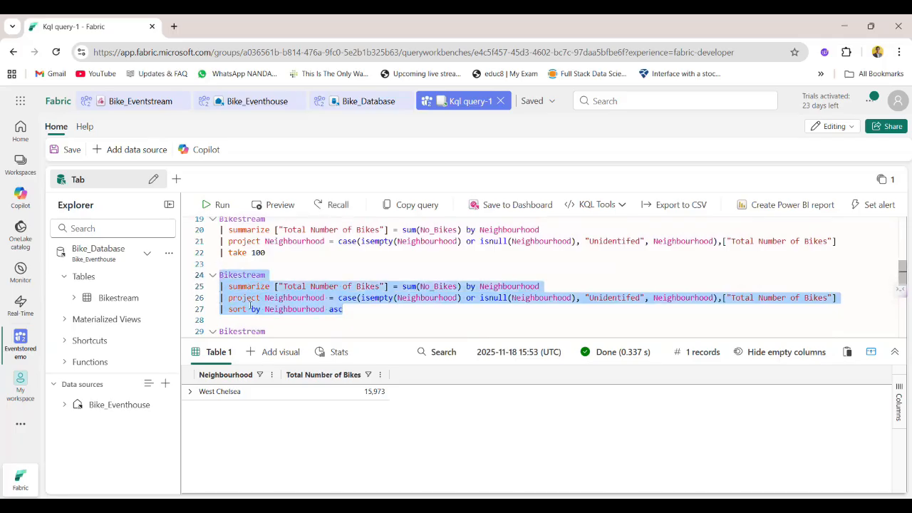
scroll(263, 309, down, 2)
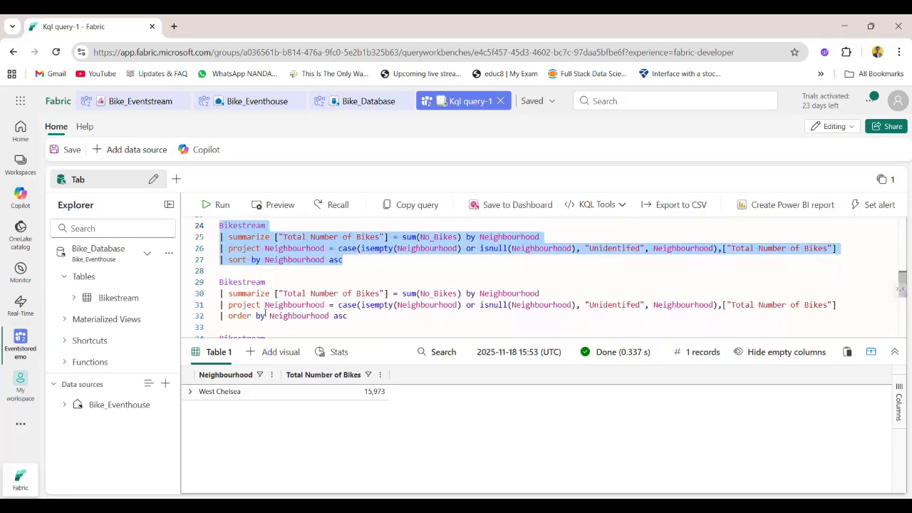
drag(265, 316, 219, 315)
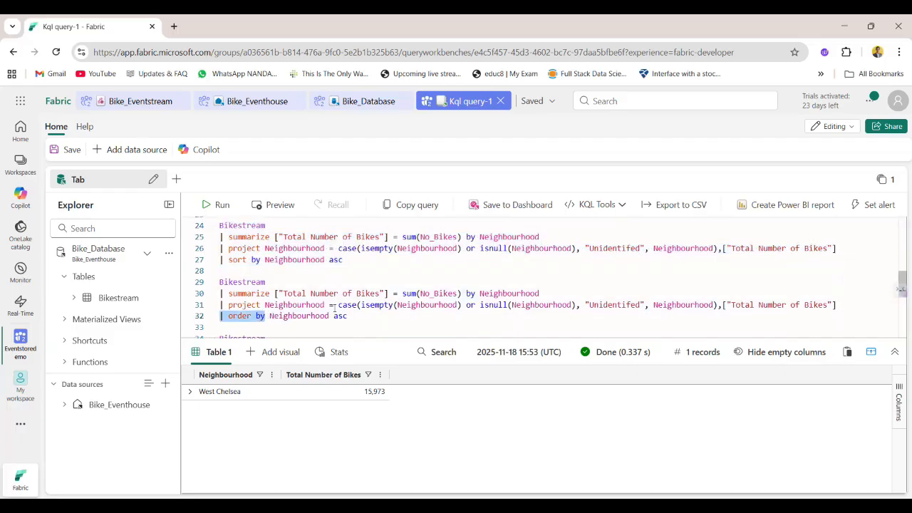
scroll(334, 308, down, 2)
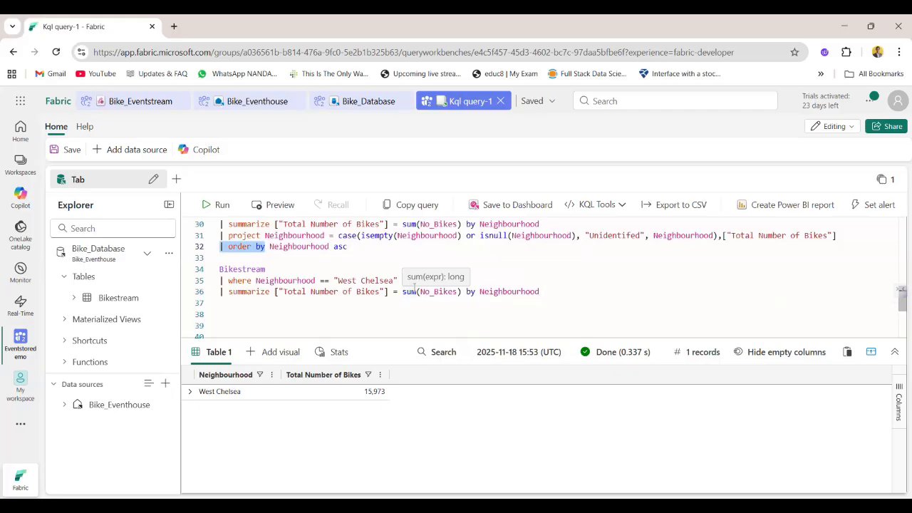
click(543, 301)
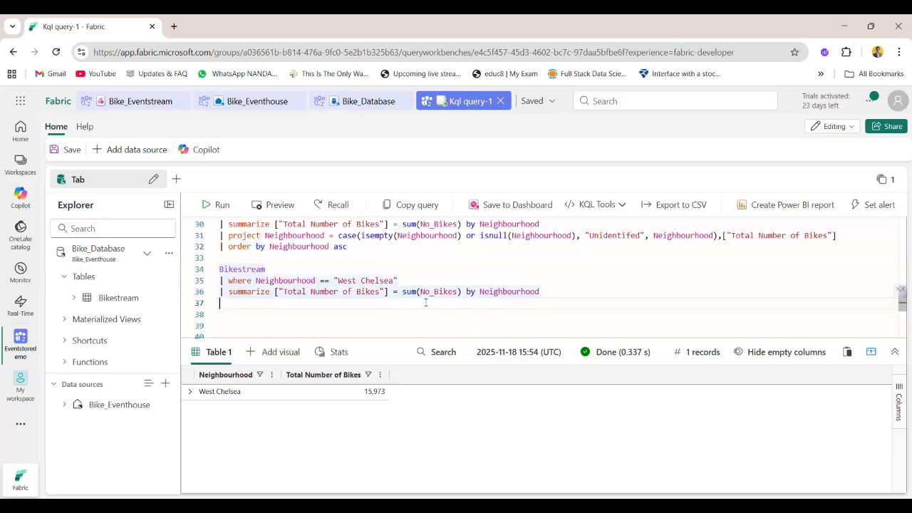
key(Return)
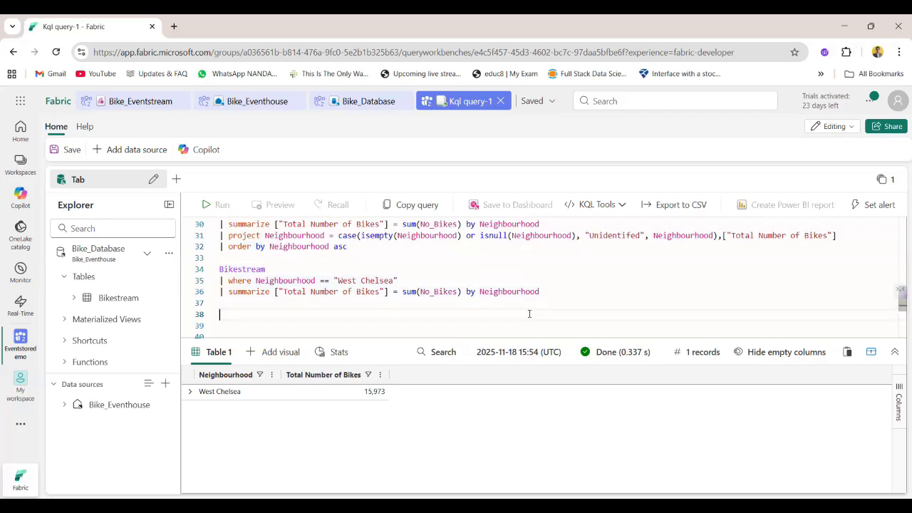
Open a new query tab on Bike_Database, write the SQL query "Select top 100 * from Bikestream" and run it
click(176, 179)
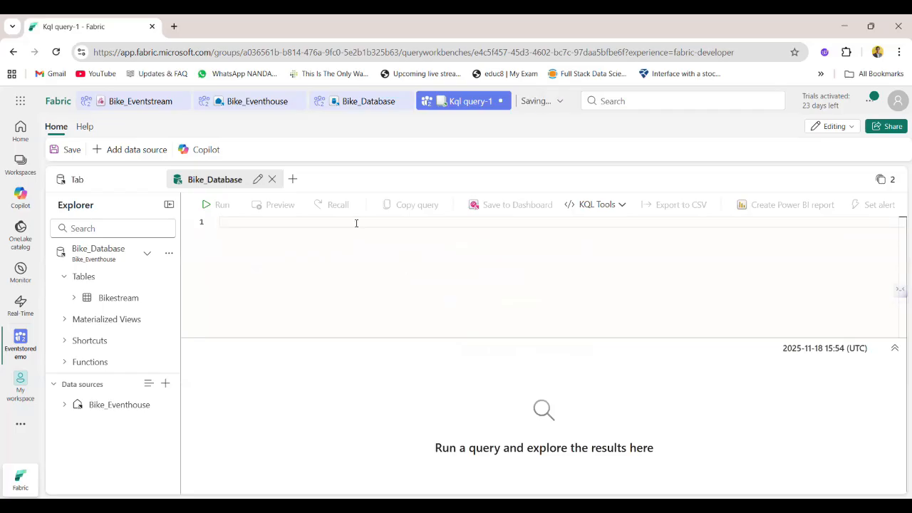
text(Select)
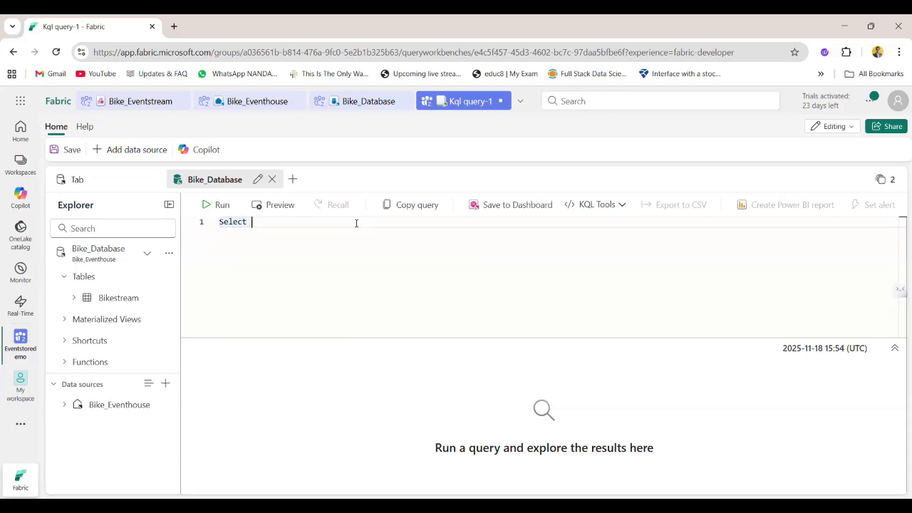
text( to)
key(BackSpace)
text(p 100 * from Bikestream)
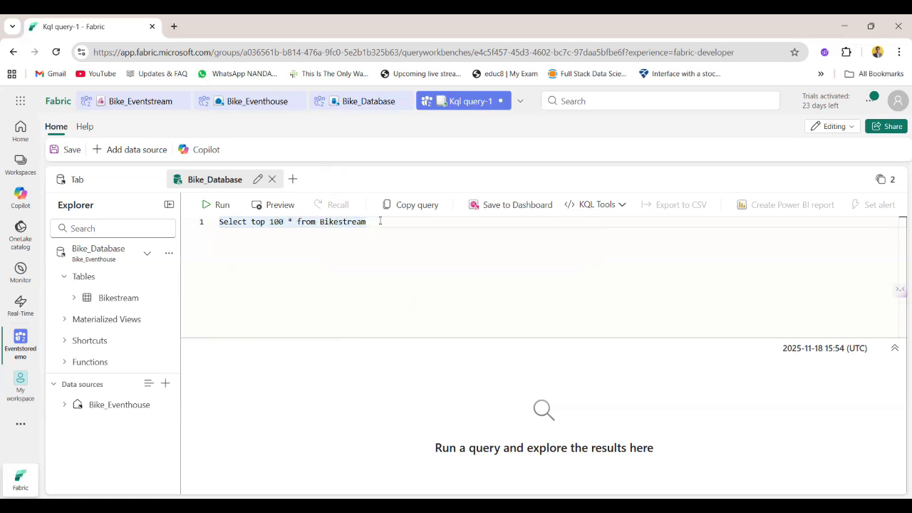
drag(380, 221, 220, 222)
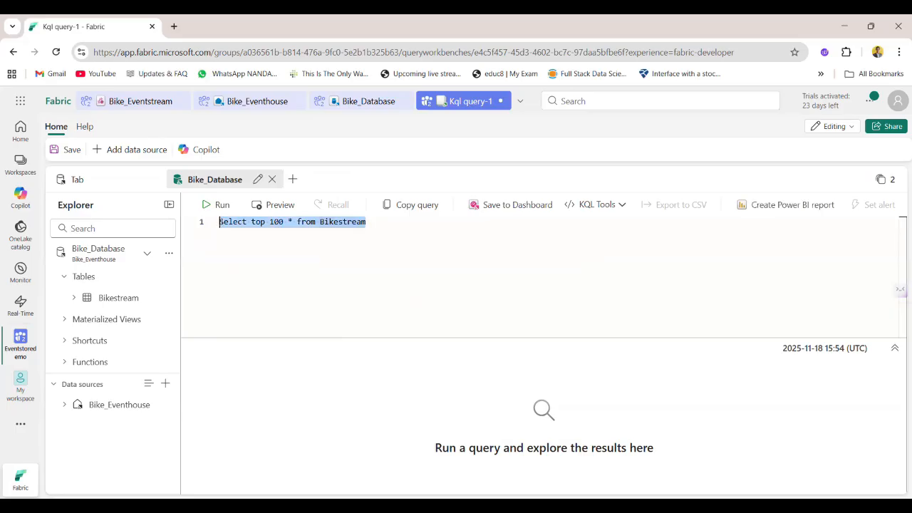
click(206, 206)
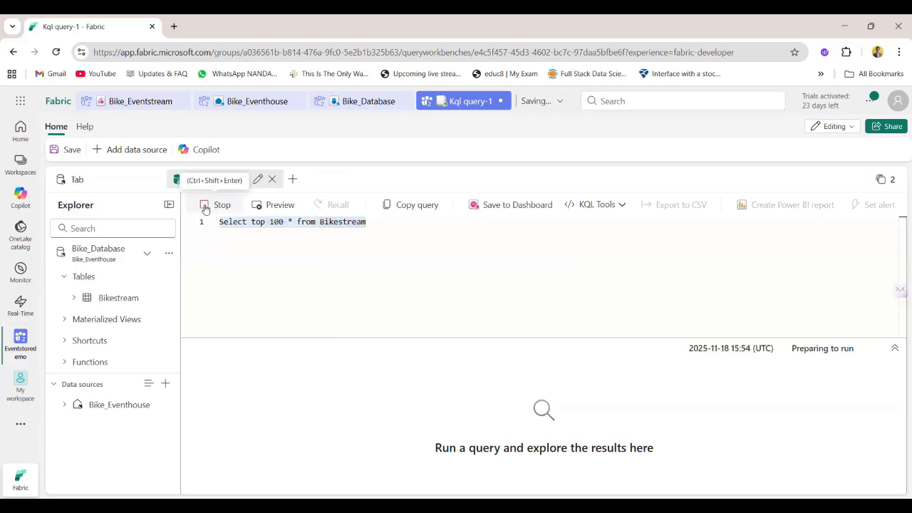
Paste the copied set of SQL queries below the top 100 query, leaving a blank line between
click(383, 224)
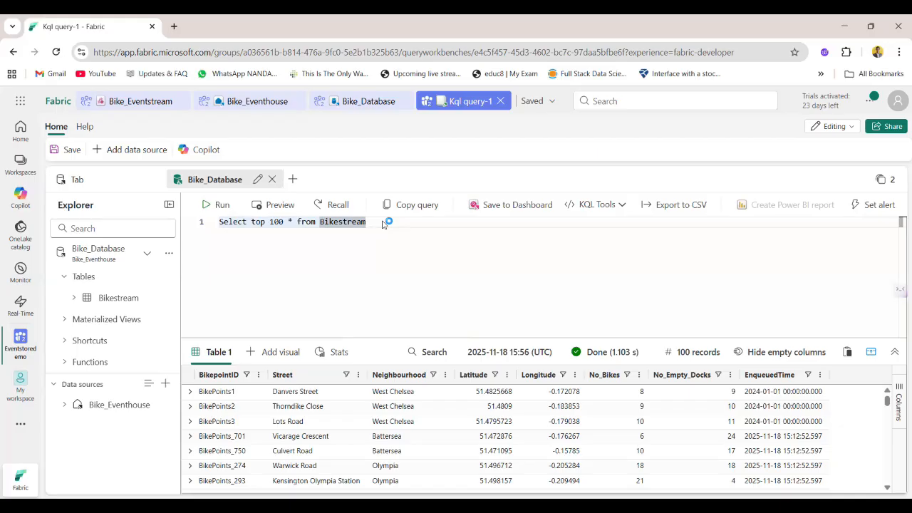
key(Return)
key(Return)
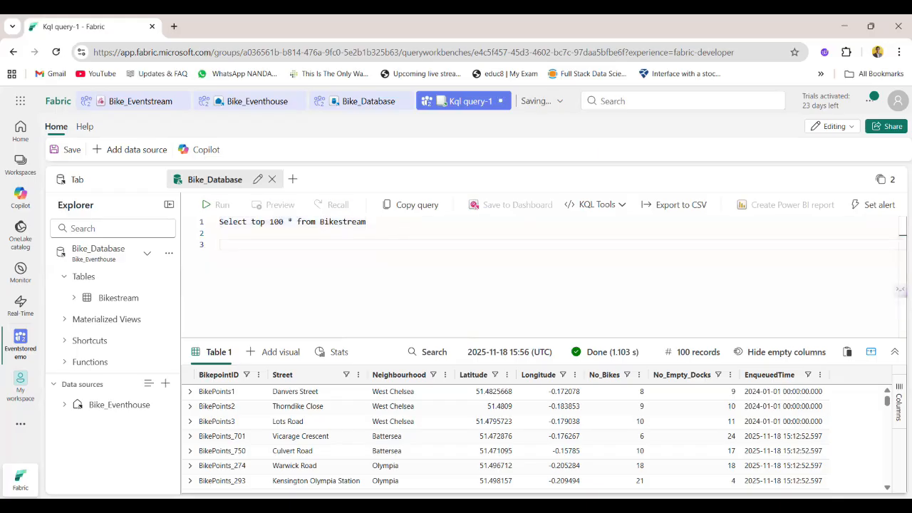
key(ctrl+v)
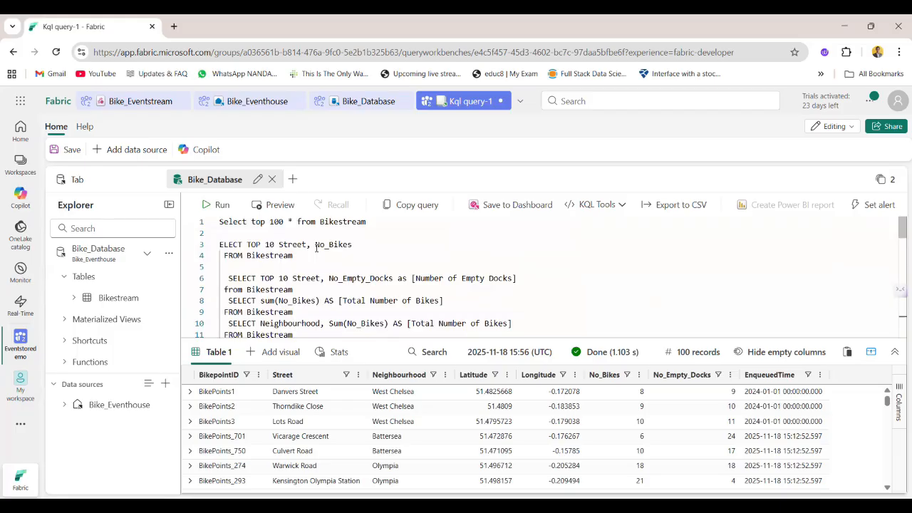
Correct the cut-off first word of the pasted queries to "Select" and run only the TOP 10 Street, No_Bikes query
click(220, 244)
text(Select)
click(272, 244)
key(BackSpace)
key(BackSpace)
key(BackSpace)
key(BackSpace)
key(BackSpace)
click(303, 262)
drag(302, 262, 218, 244)
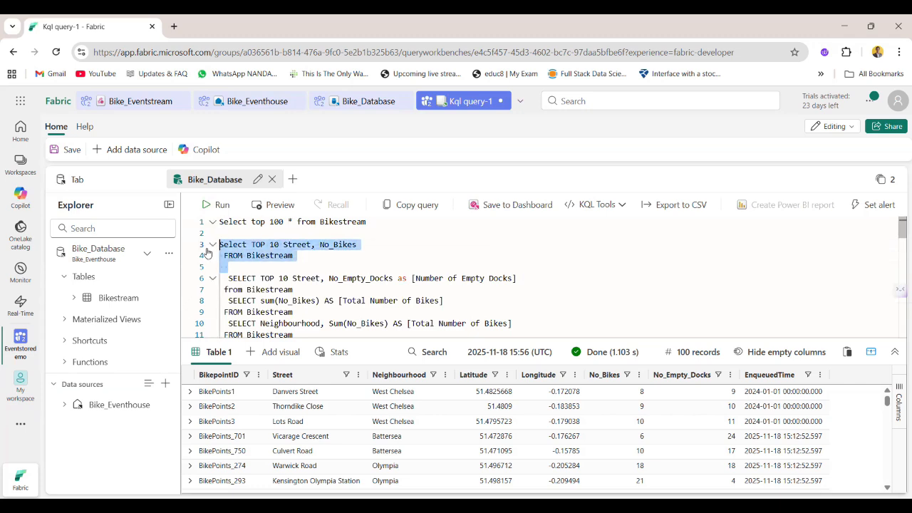
click(210, 211)
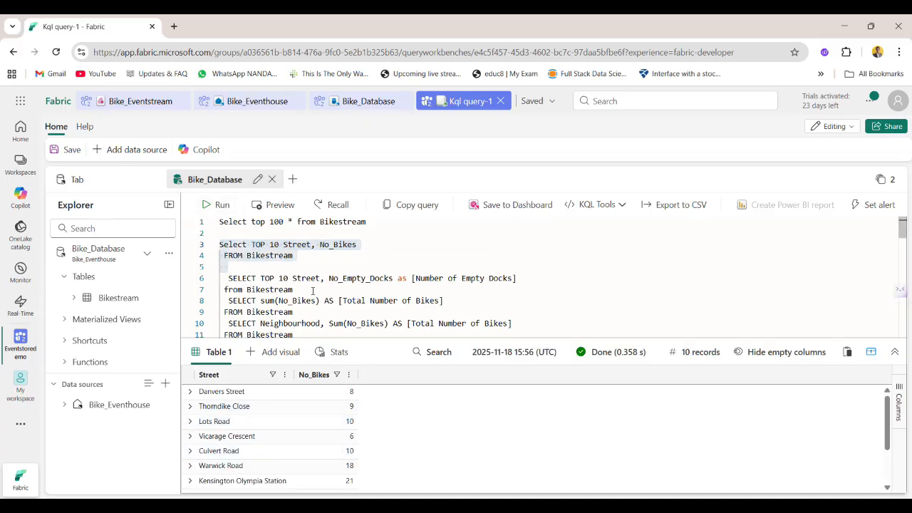
Examine the No_Empty_Docks alias [Number of Empty Docks] and run that TOP 10 Street query on its own
double_click(360, 278)
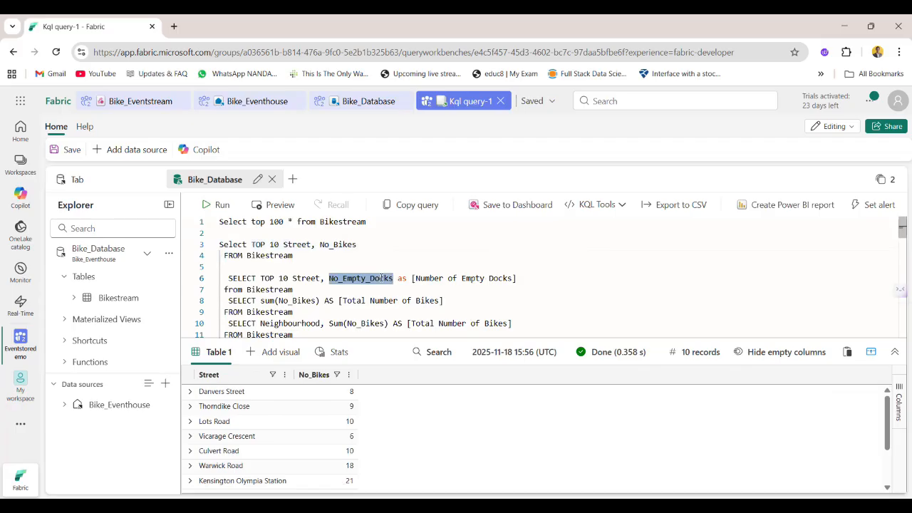
drag(416, 278, 512, 278)
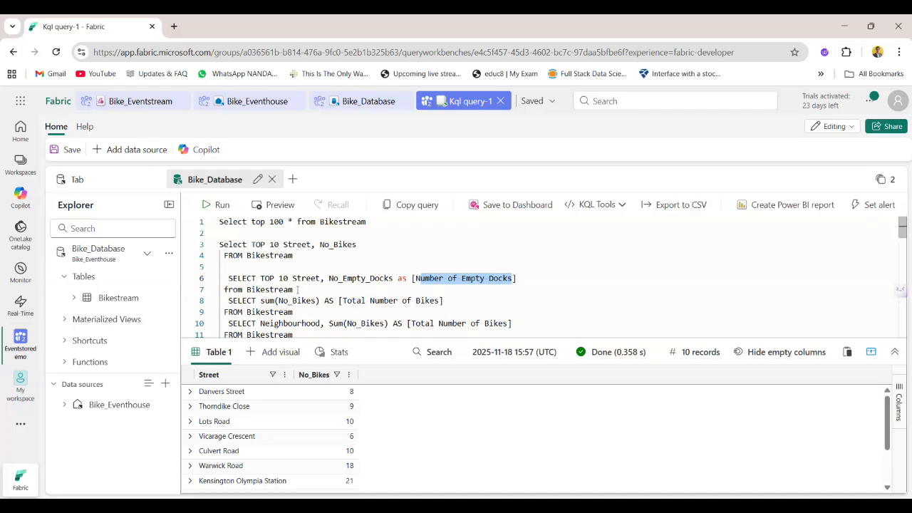
click(329, 278)
drag(330, 278, 516, 285)
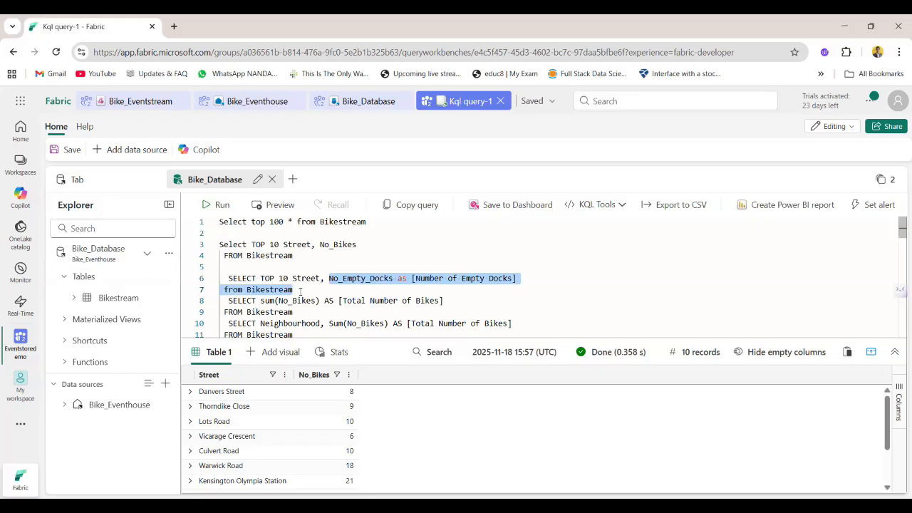
drag(301, 290, 224, 278)
click(216, 206)
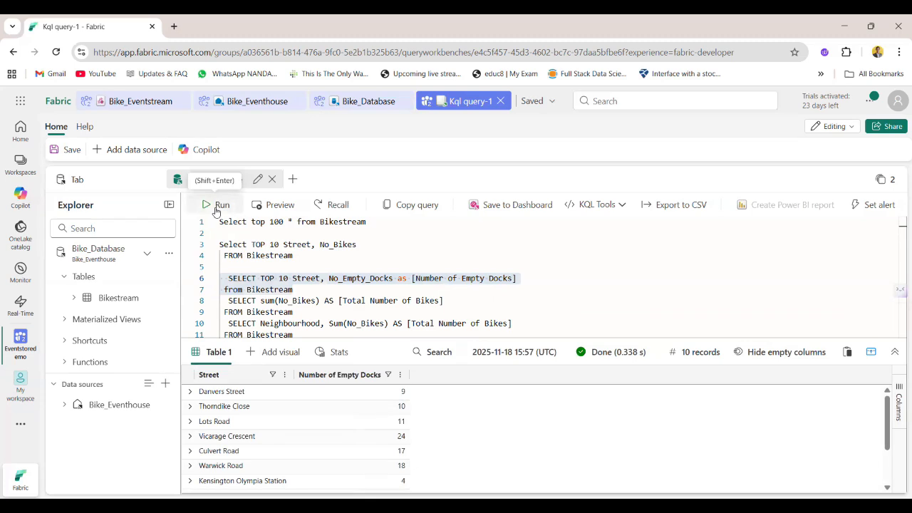
Separate the sum(No_Bikes) AS [Total Number of Bikes] query with blank lines above and below, and run it alone
click(319, 291)
key(Return)
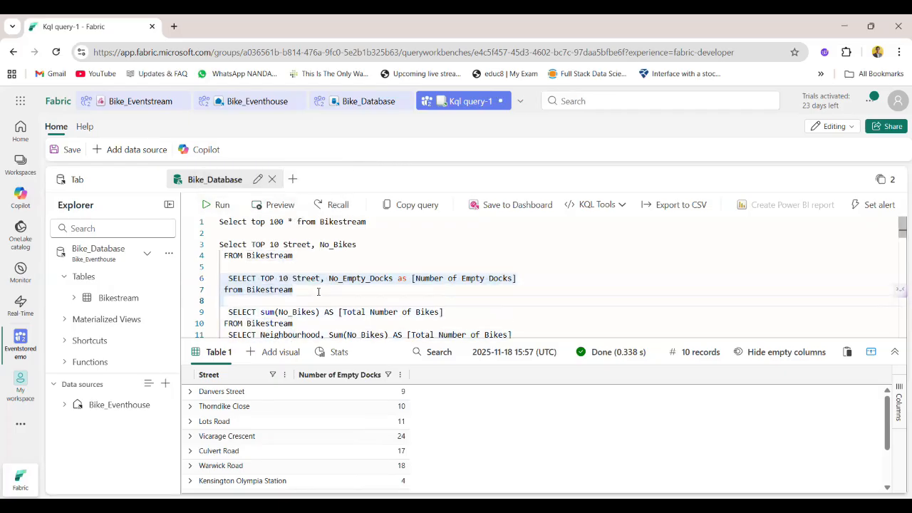
click(305, 323)
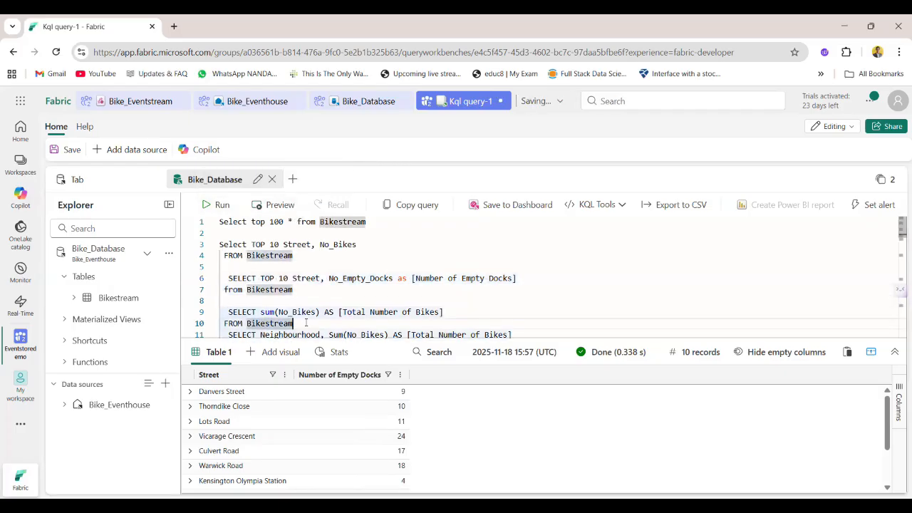
key(Return)
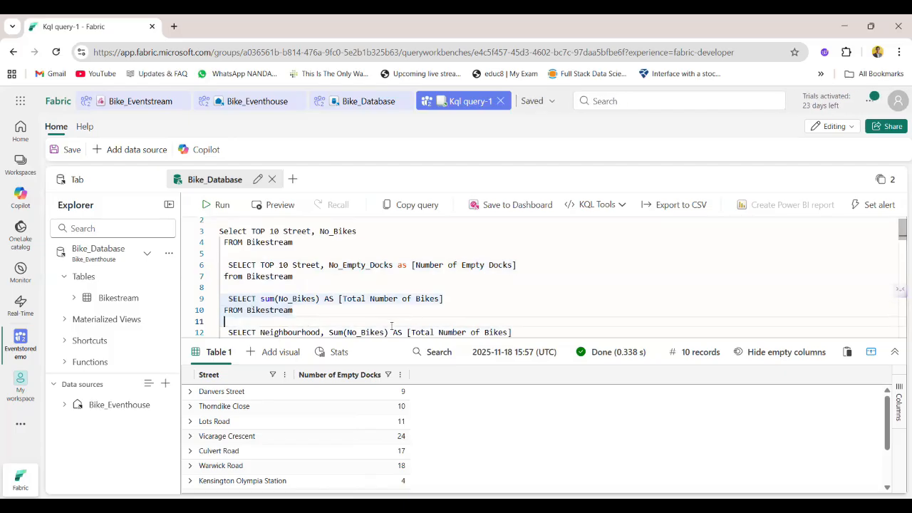
click(336, 308)
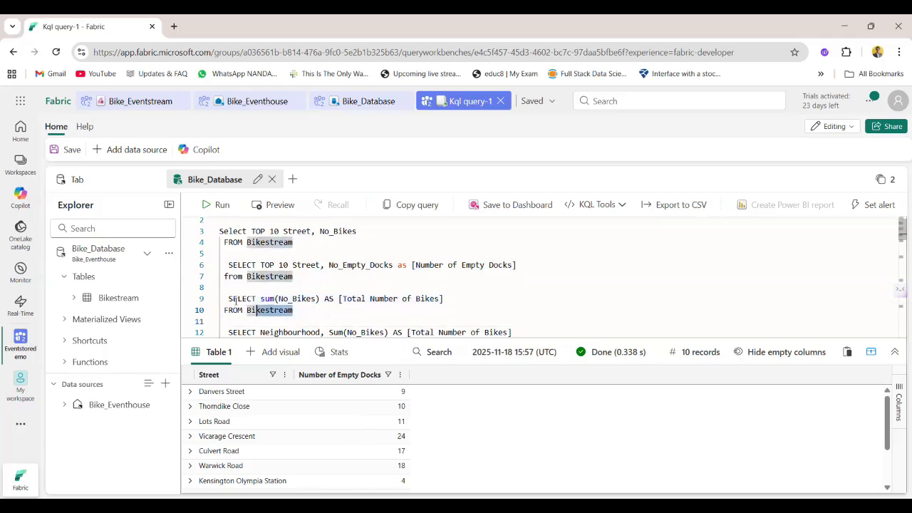
click(221, 205)
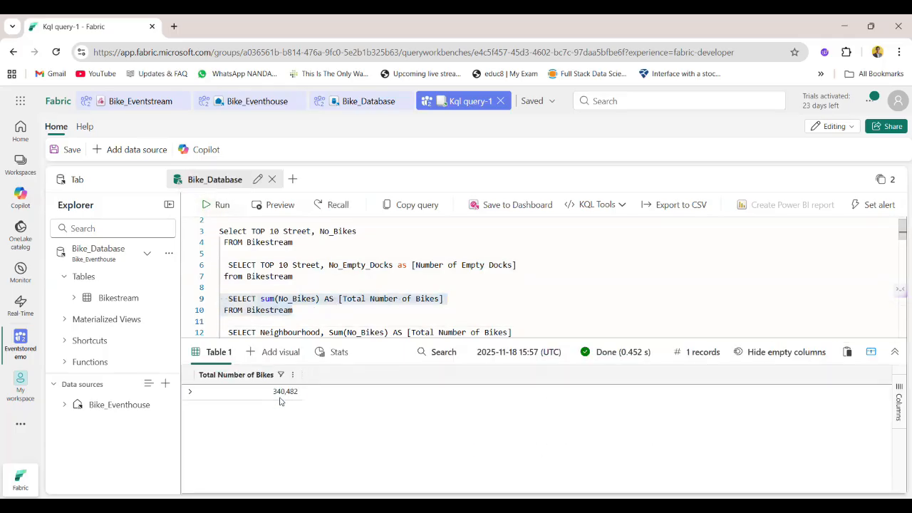
drag(257, 298, 321, 298)
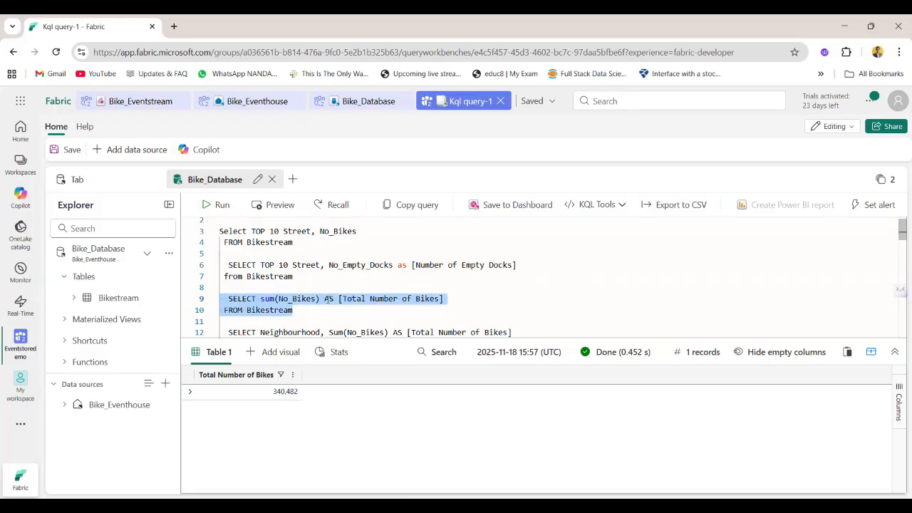
click(319, 309)
Remove the leading space before SELECT Neighbourhood, run that GROUP BY Neighbourhood query alone and examine its selected columns
scroll(319, 311, down, 2)
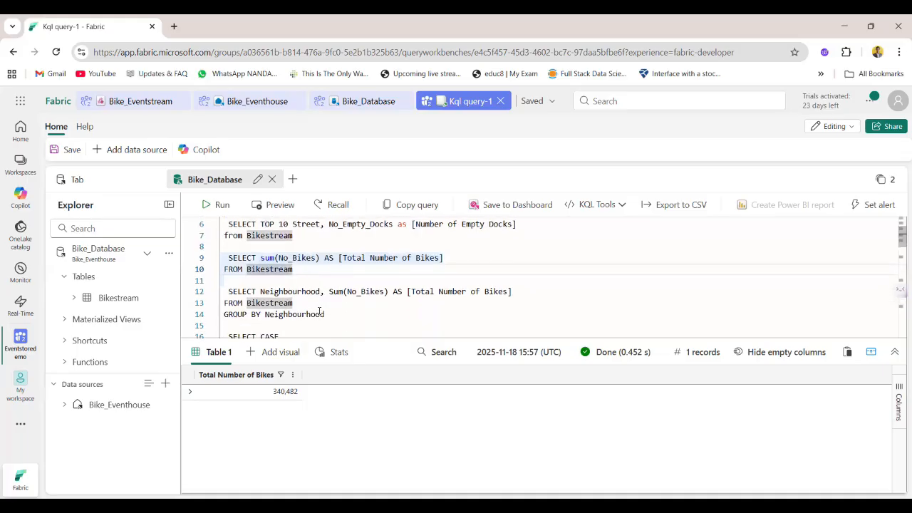
click(229, 280)
key(BackSpace)
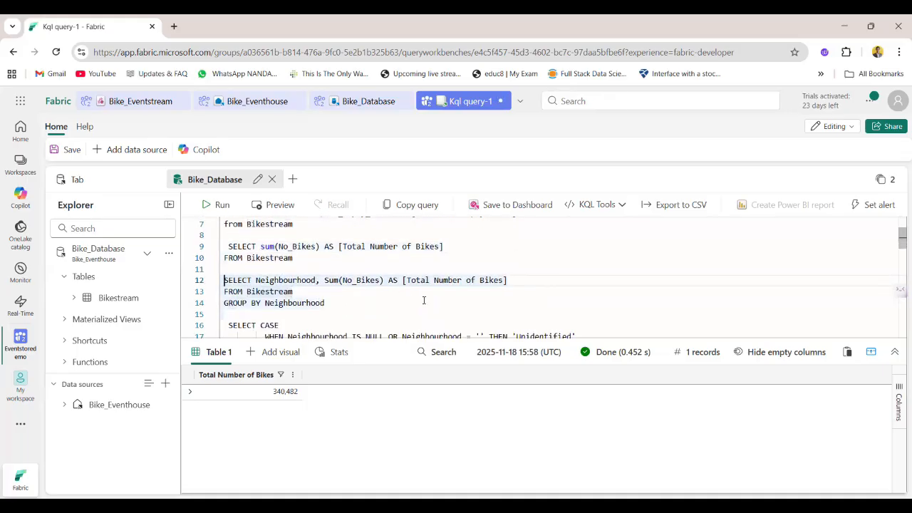
drag(345, 303, 219, 280)
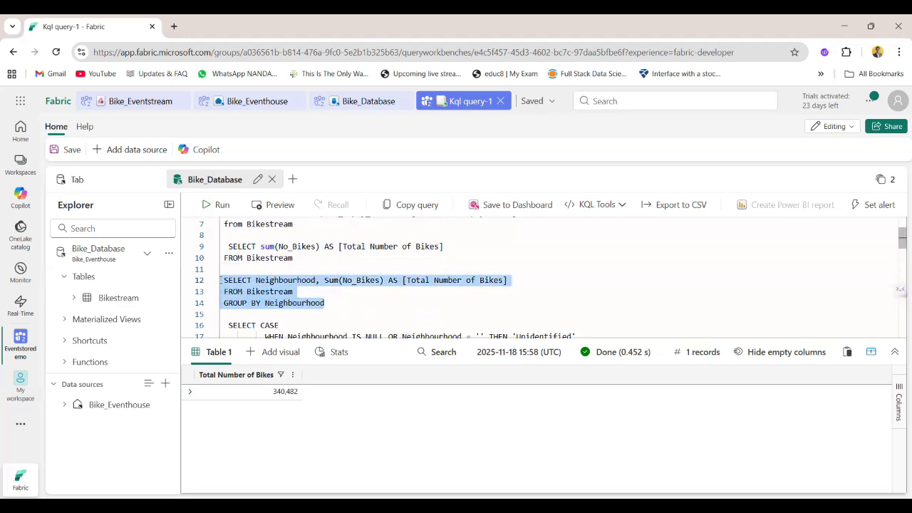
click(220, 206)
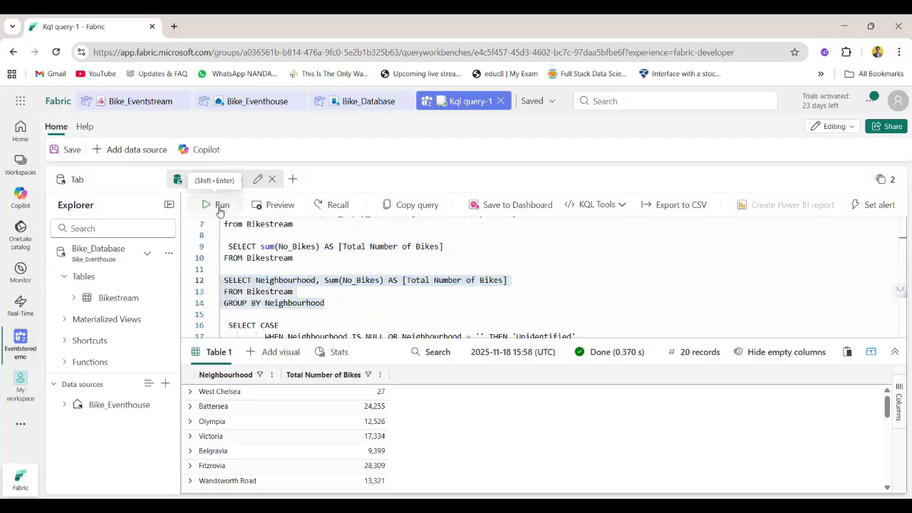
click(270, 283)
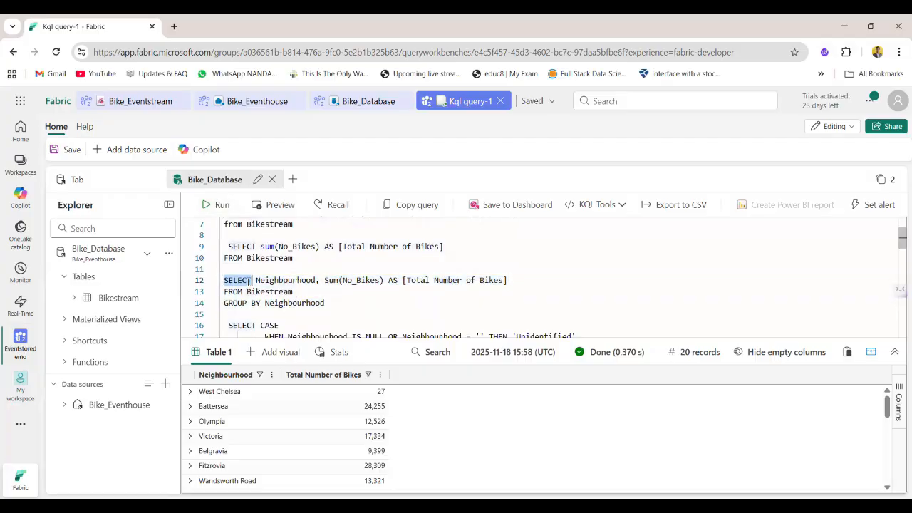
double_click(270, 281)
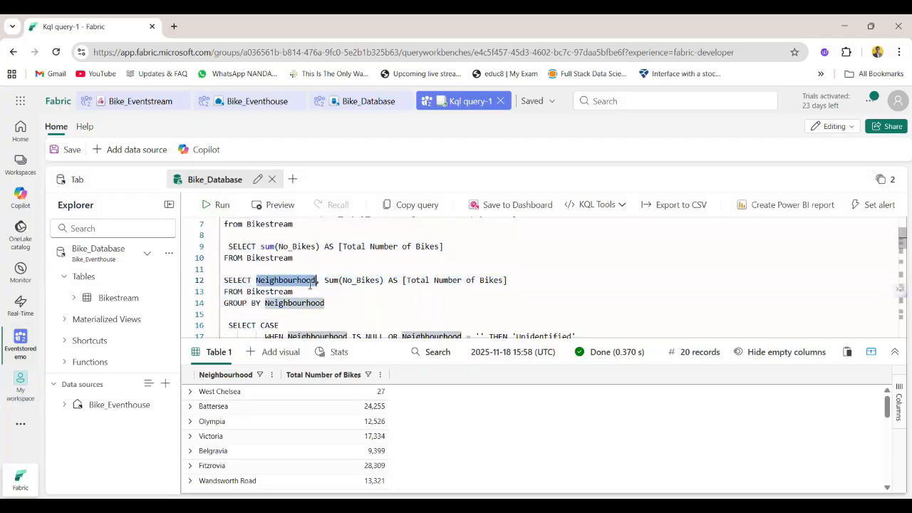
double_click(352, 282)
double_click(467, 280)
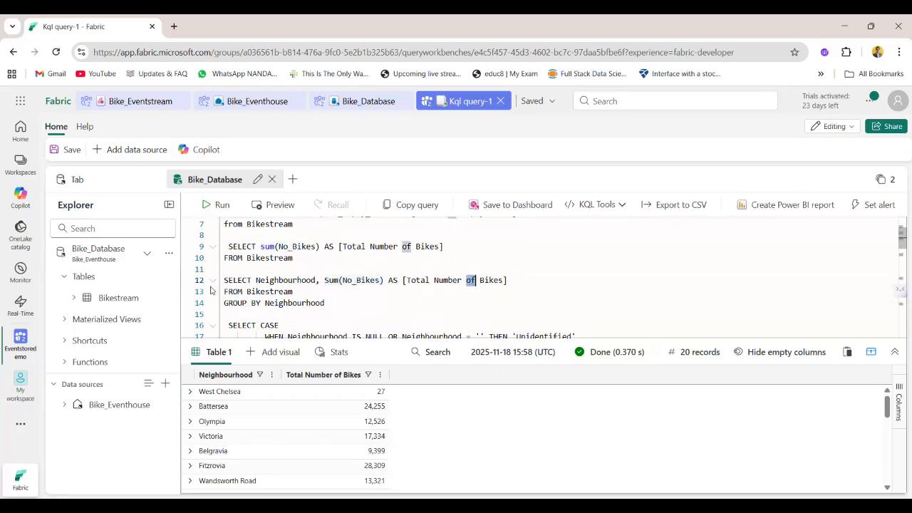
Examine the Bikestream source and the Neighbourhood grouping column in the GROUP BY Neighbourhood query
click(297, 291)
double_click(298, 291)
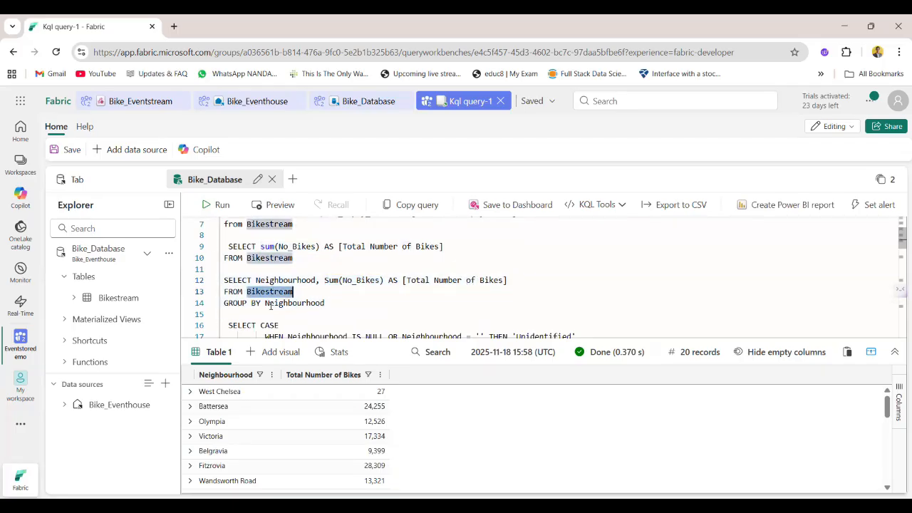
double_click(270, 304)
scroll(271, 304, down, 2)
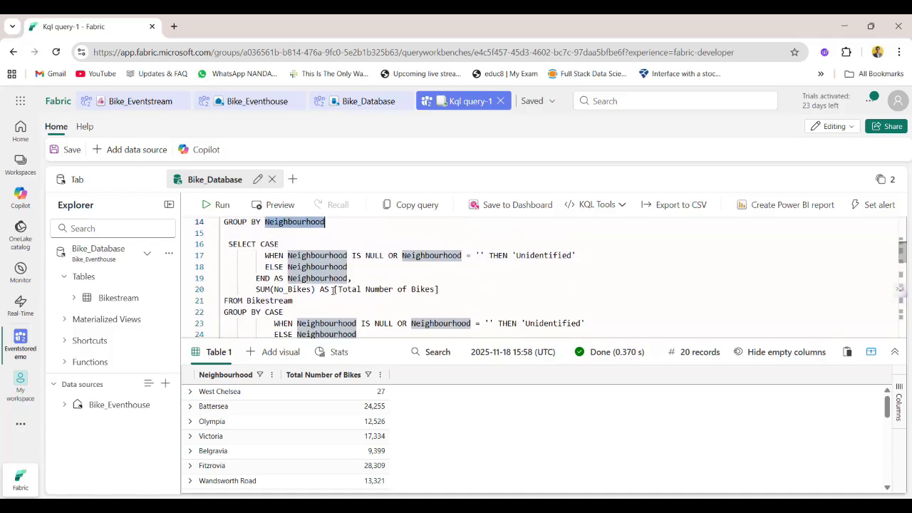
Examine the first SELECT CASE query, which labels null or empty Neighbourhood values 'Unidentified', line by line
double_click(299, 301)
scroll(299, 301, up, 1)
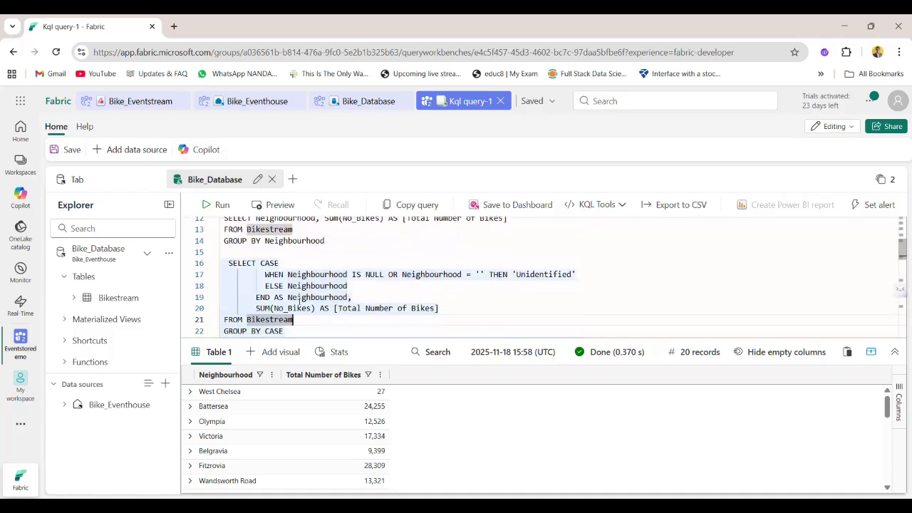
scroll(300, 298, down, 2)
click(299, 299)
scroll(299, 301, up, 1)
key(Up)
key(Up)
key(Up)
key(Up)
key(Up)
key(Up)
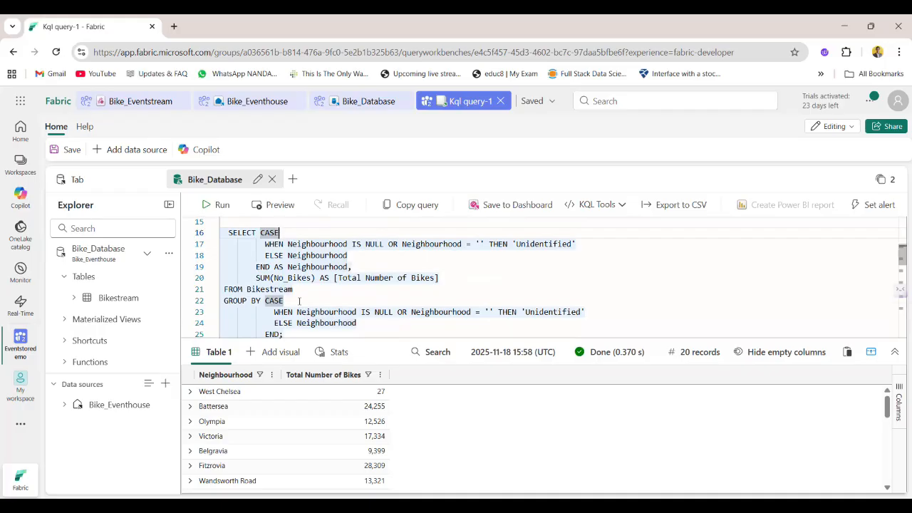
key(Down)
key(Down)
key(Up)
key(Up)
key(Down)
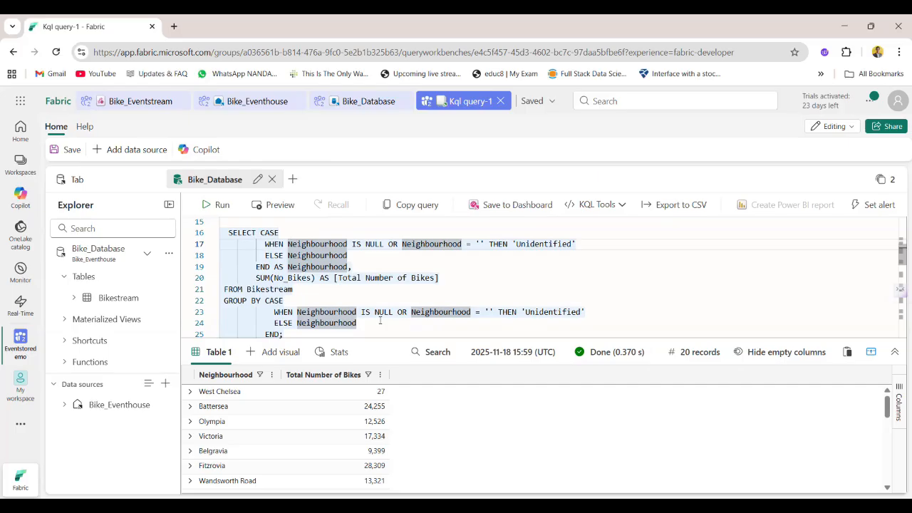
scroll(380, 321, up, 2)
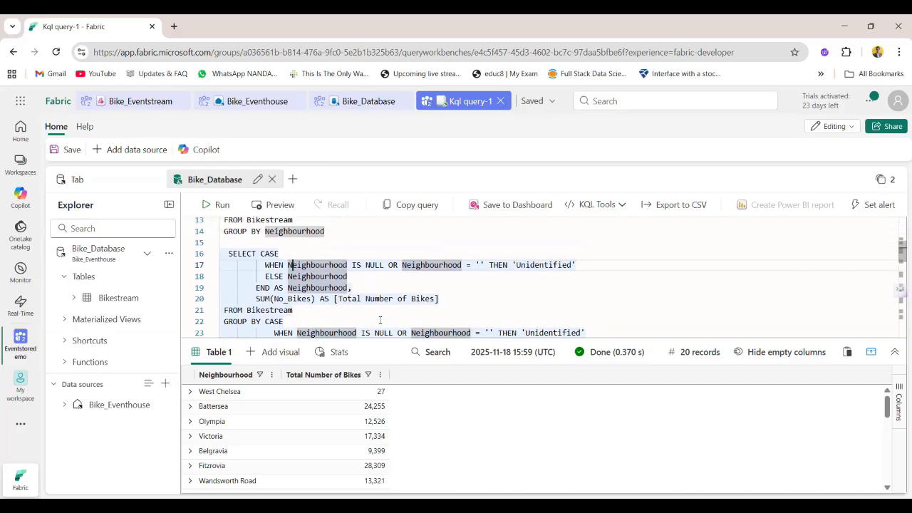
scroll(331, 288, down, 2)
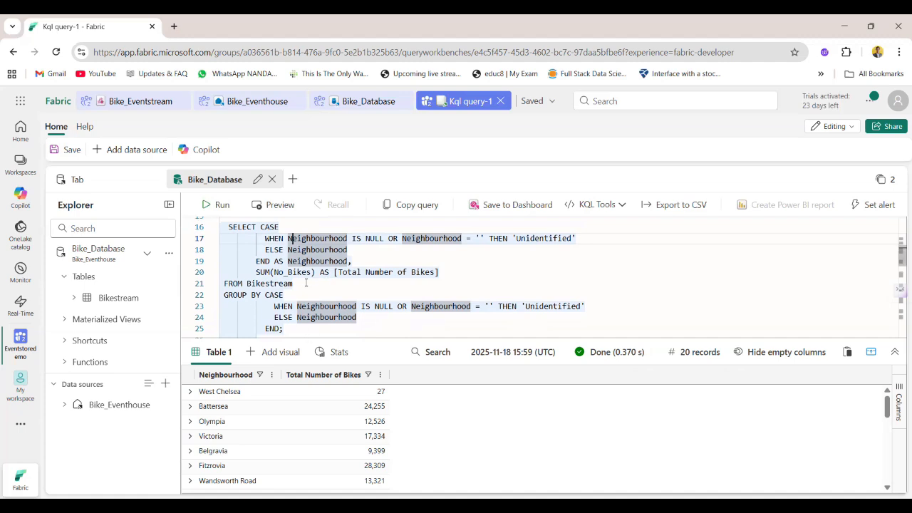
Run only the first SELECT CASE query, from SELECT CASE through END;
click(291, 329)
drag(292, 329, 221, 229)
key(ctrl+c)
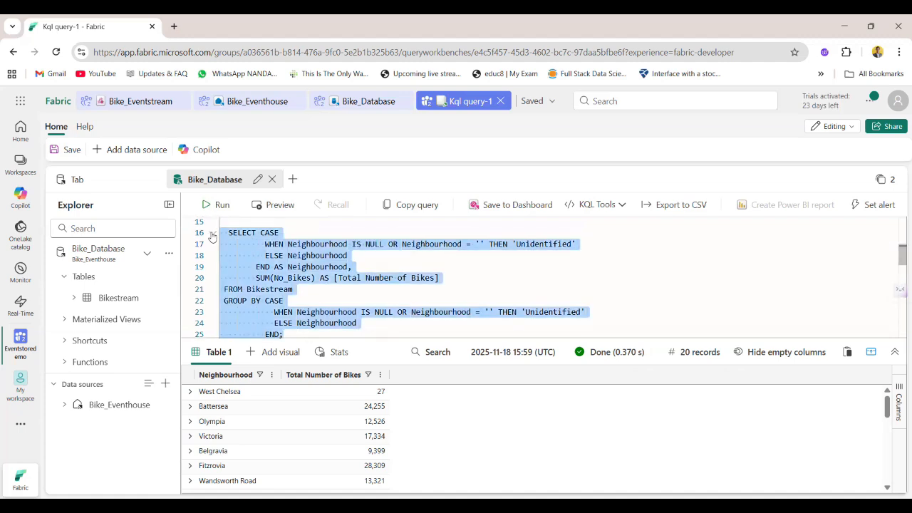
click(204, 206)
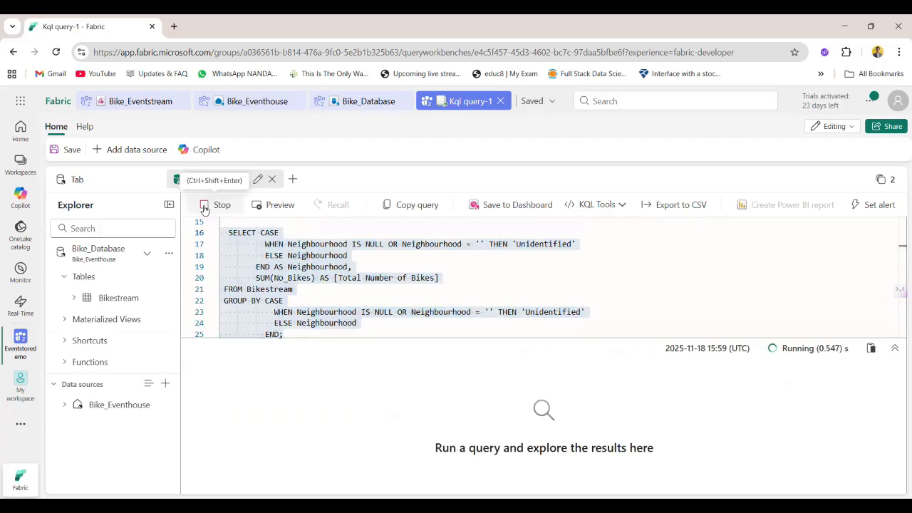
scroll(396, 284, down, 1)
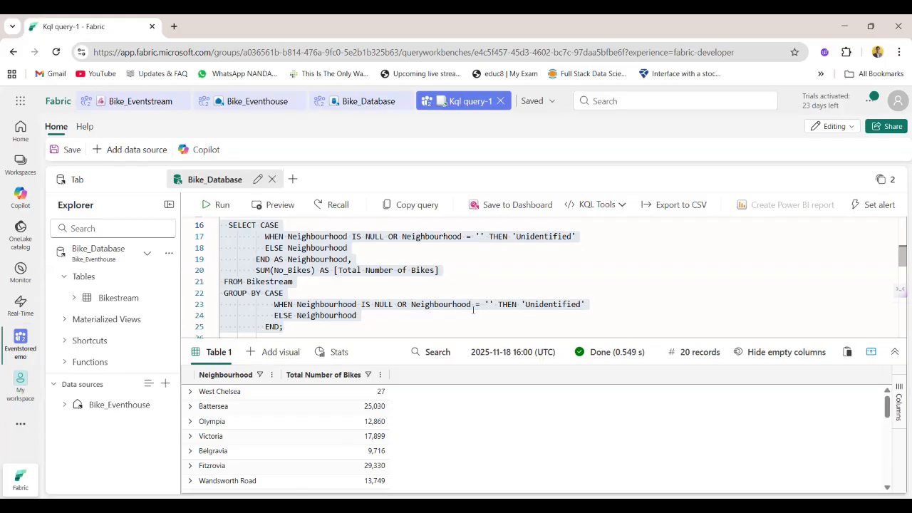
key(ctrl+a)
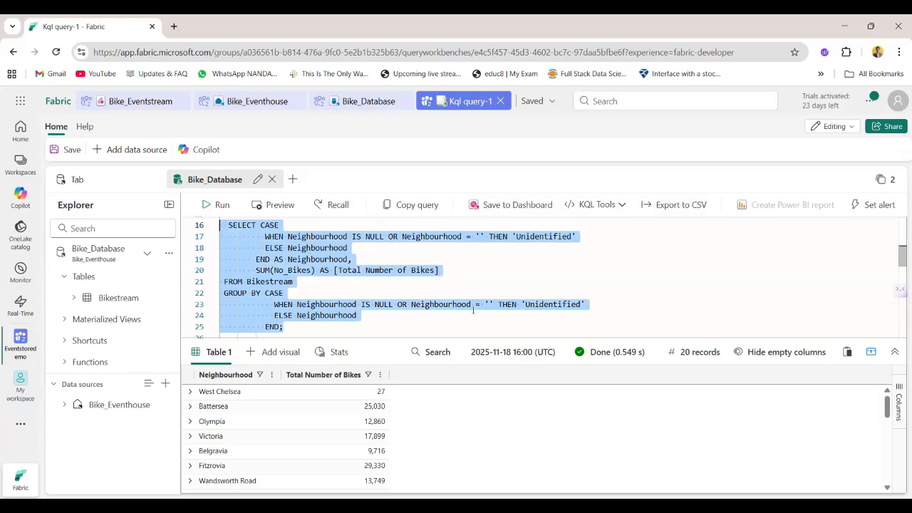
scroll(410, 297, up, 1)
scroll(410, 297, down, 1)
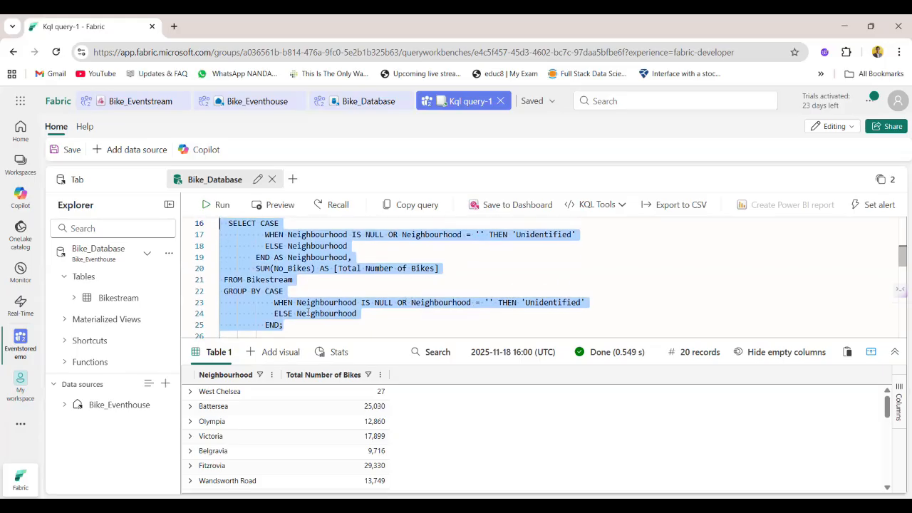
Remove the indentation before SELECT CASE in the second CASE query so it starts at the line beginning
key(ctrl+v)
scroll(308, 285, down, 2)
click(258, 263)
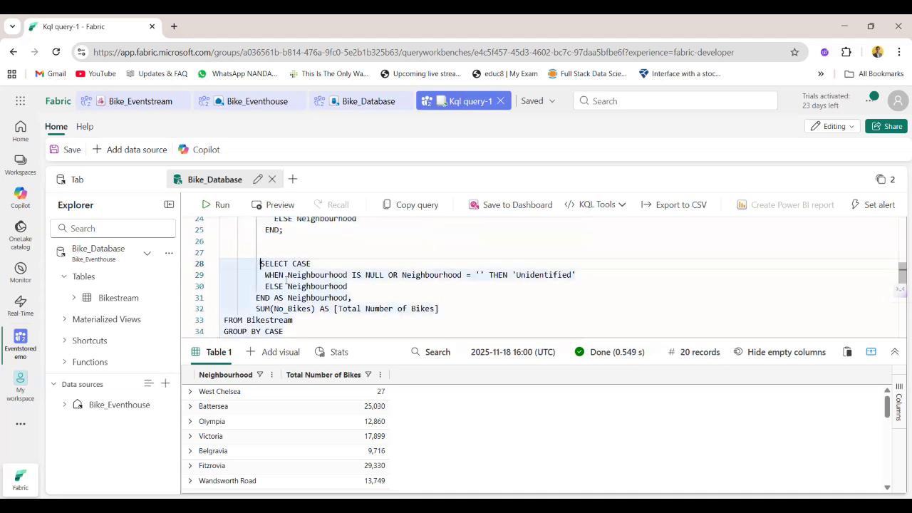
key(BackSpace)
key(BackSpace)
key(BackSpace)
key(BackSpace)
key(BackSpace)
key(BackSpace)
key(BackSpace)
key(BackSpace)
Reduce the indentation of the WHEN, ELSE, END AS and SUM(No_Bikes) lines in the second CASE query
key(Down)
key(Delete)
key(Delete)
key(Delete)
key(Delete)
key(Delete)
key(Delete)
key(Down)
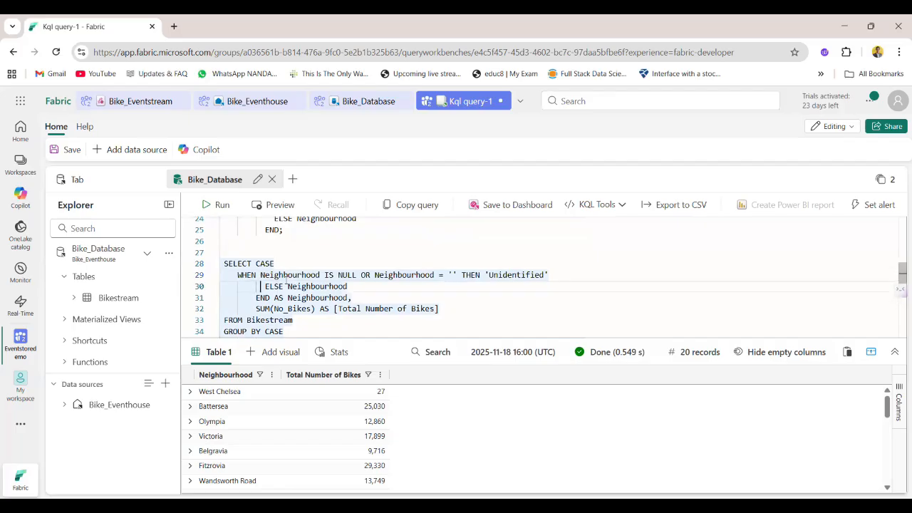
key(Delete)
key(Delete)
key(Delete)
key(Delete)
key(Delete)
key(Delete)
key(Down)
key(Delete)
key(Delete)
key(Delete)
key(Delete)
key(Delete)
key(Delete)
key(Delete)
key(Down)
key(Delete)
key(Delete)
key(Delete)
key(Delete)
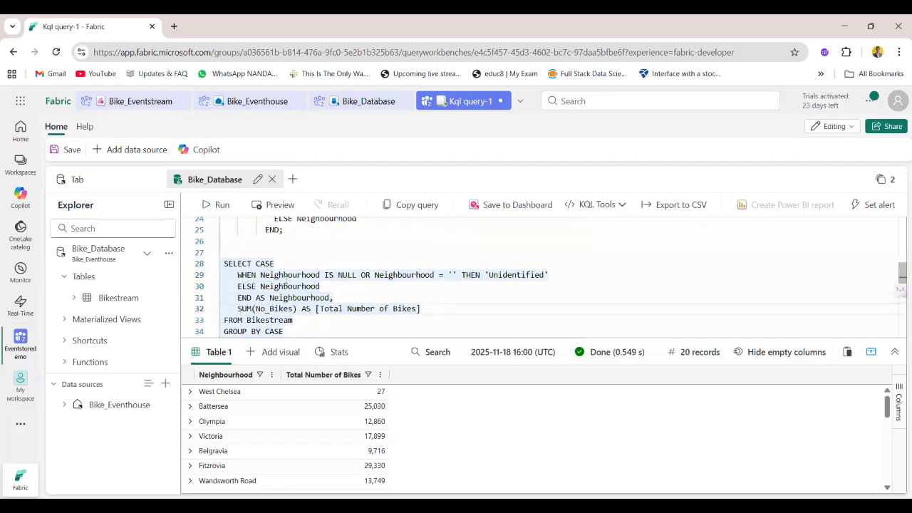
Examine the ORDER BY Neighbourhood ASC clause of the second CASE query and run that query alone
scroll(330, 314, down, 2)
scroll(330, 314, up, 1)
scroll(329, 314, down, 1)
scroll(334, 314, up, 1)
scroll(354, 315, down, 2)
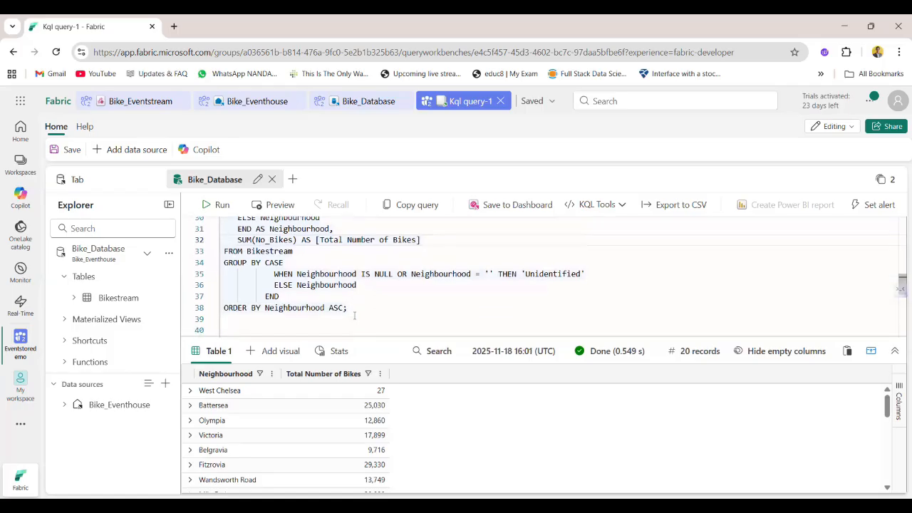
scroll(355, 310, up, 1)
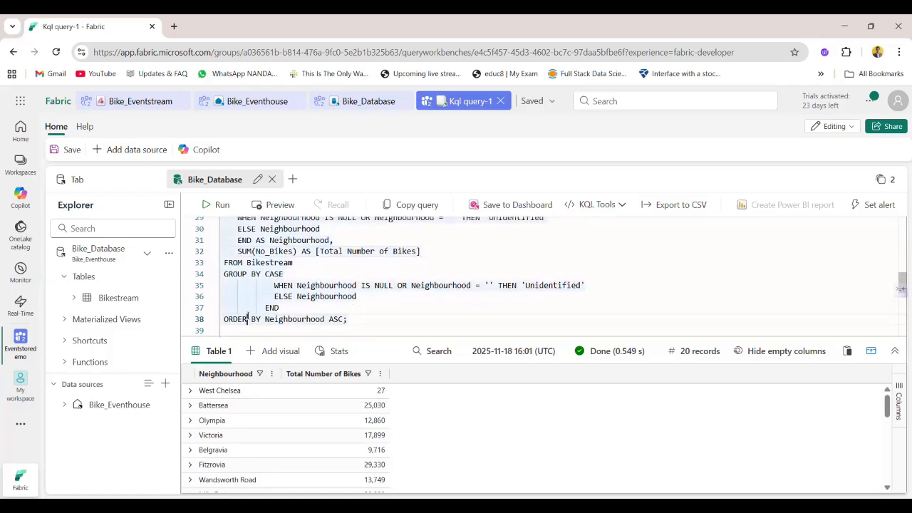
drag(223, 319, 247, 318)
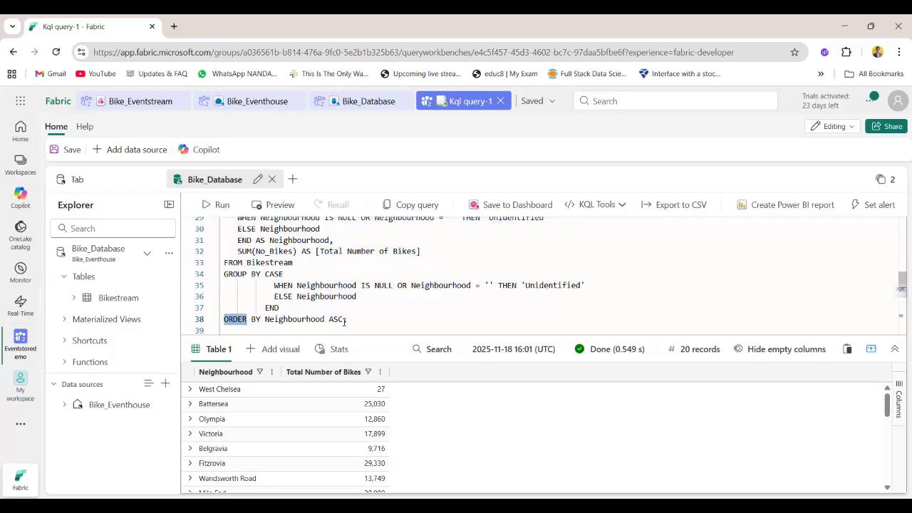
drag(361, 325, 221, 326)
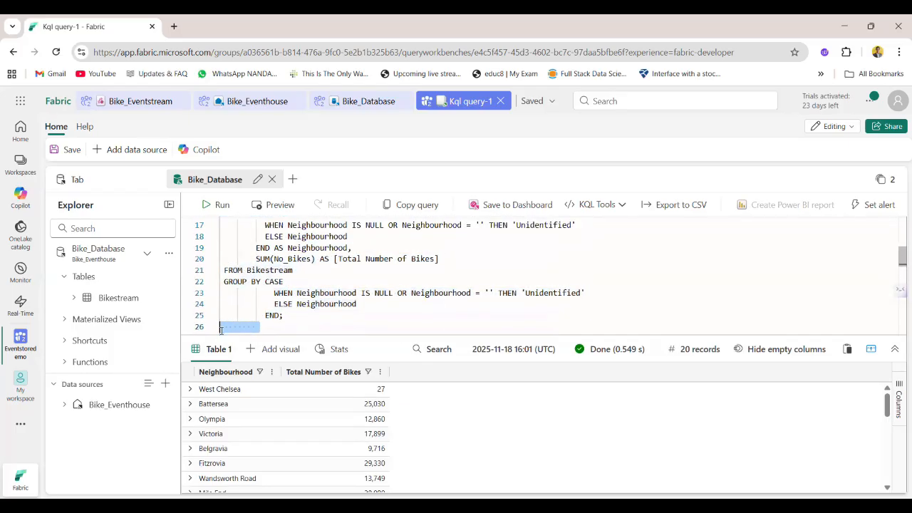
click(217, 204)
scroll(246, 301, down, 5)
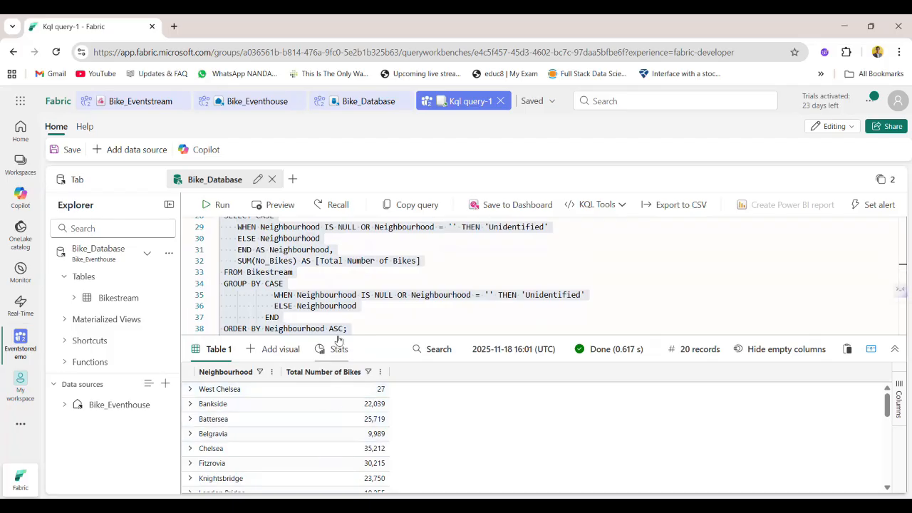
Remove the leading space before SELECT CASE in the third CASE query
scroll(373, 296, down, 2)
scroll(372, 296, down, 2)
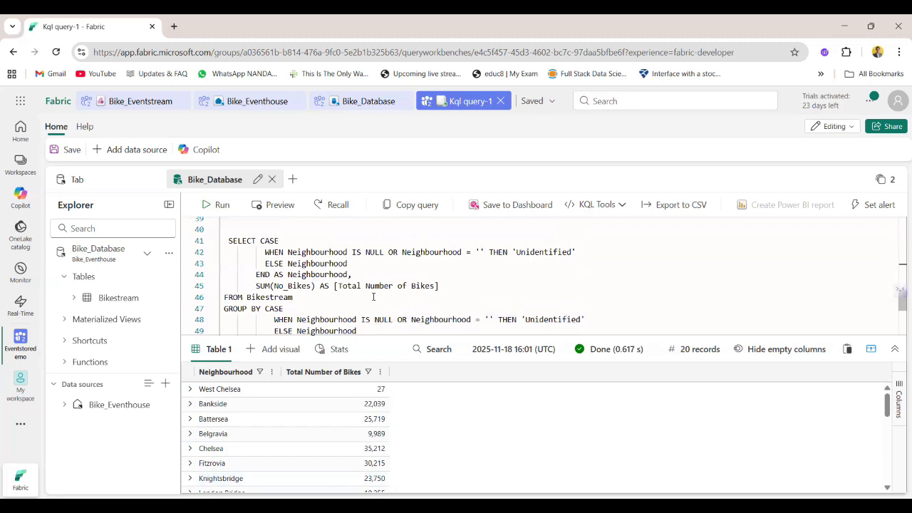
scroll(388, 292, up, 1)
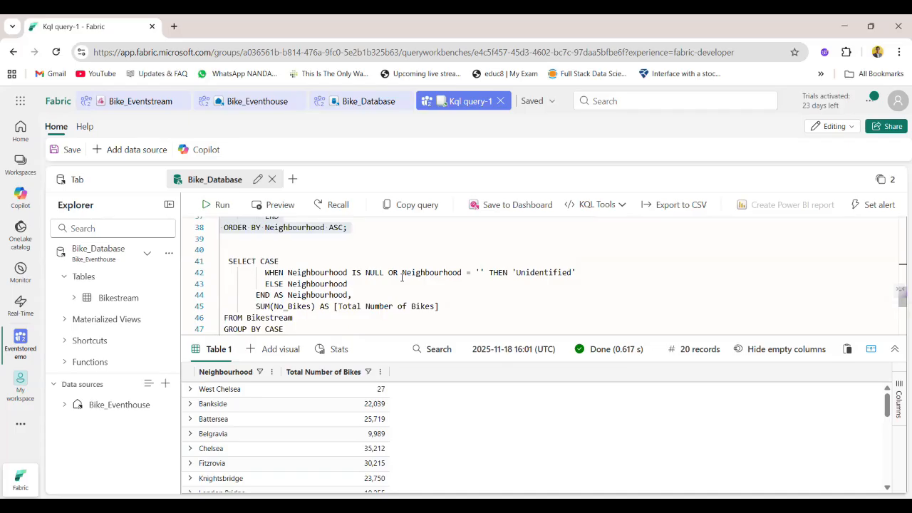
scroll(402, 278, down, 1)
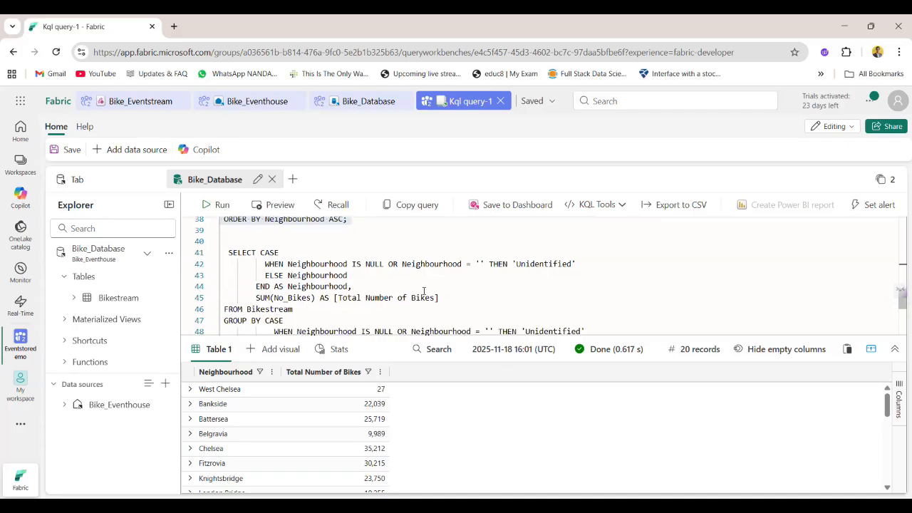
click(231, 253)
double_click(232, 253)
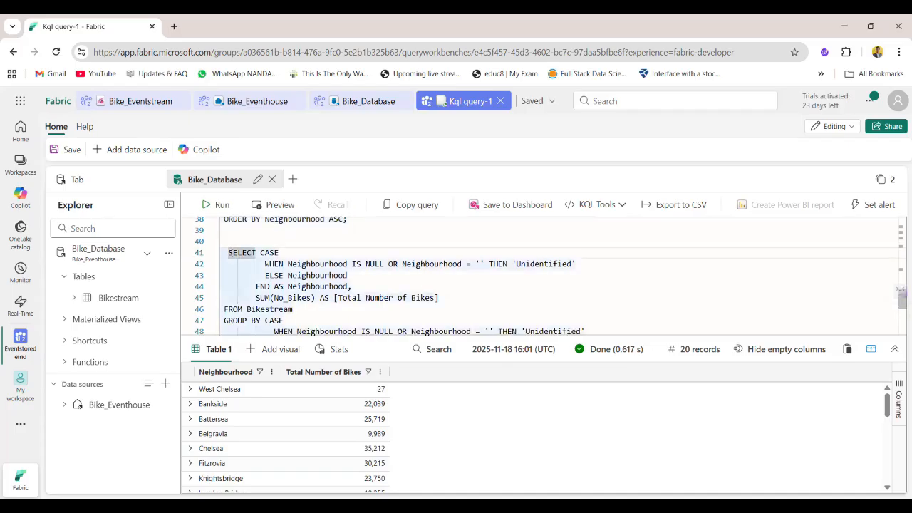
key(Home)
key(BackSpace)
Review the third CASE query with HAVING Neighbourhood = 'Chelsea' and run it alone
scroll(231, 253, down, 1)
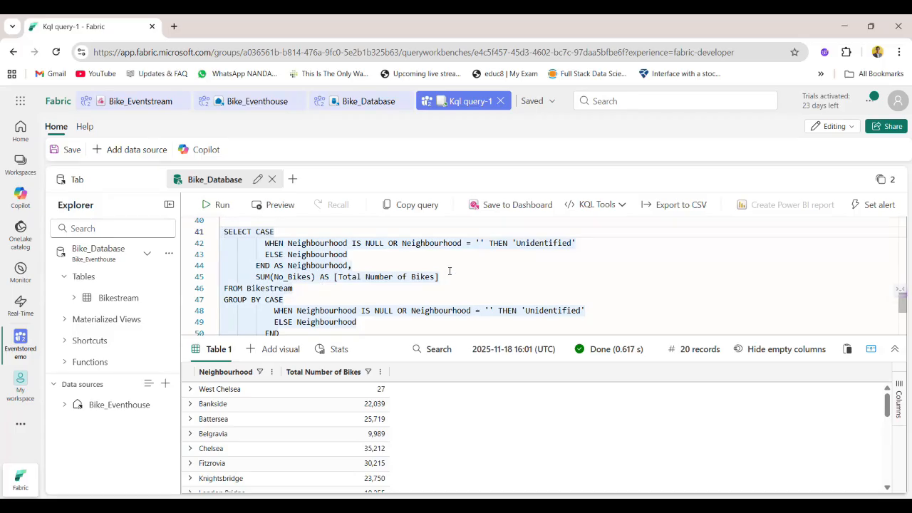
scroll(254, 303, down, 1)
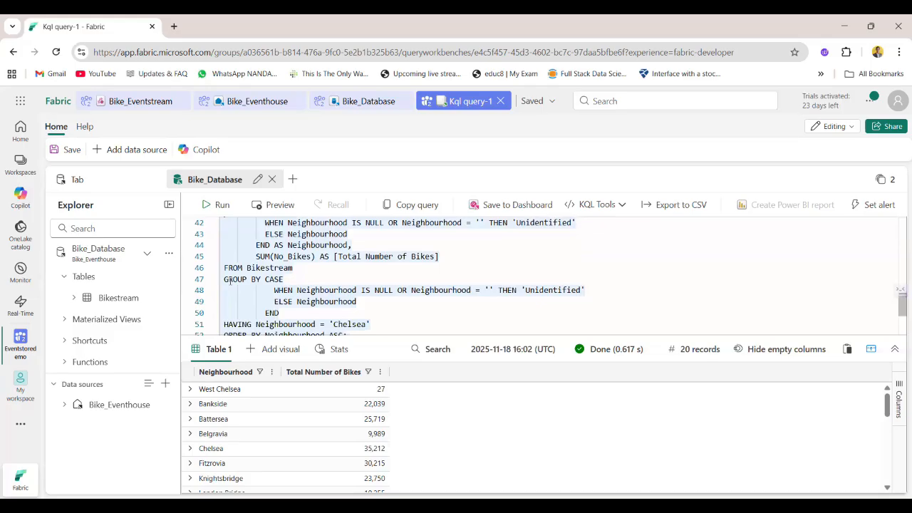
scroll(230, 292, down, 1)
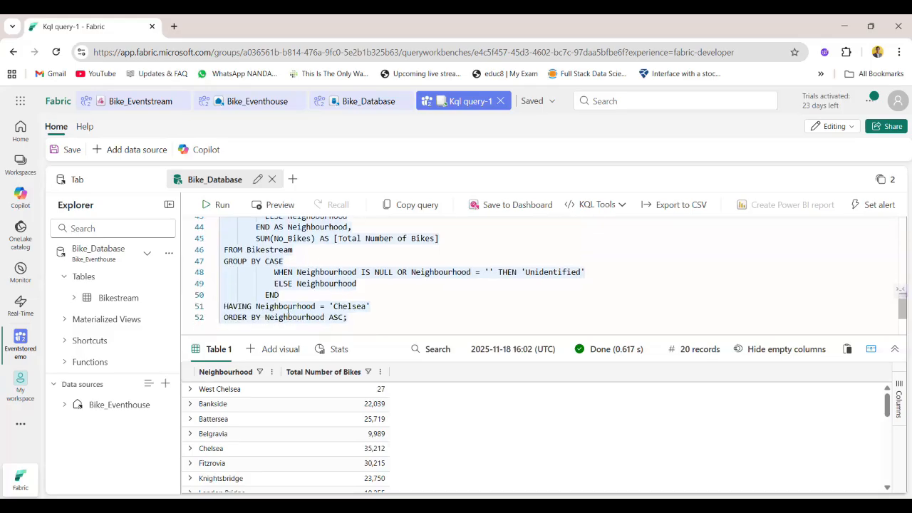
scroll(339, 298, down, 1)
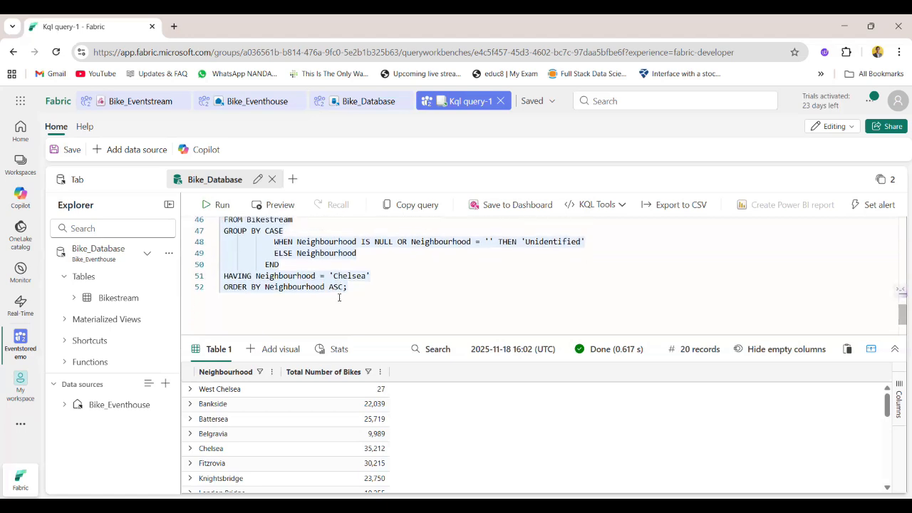
scroll(378, 288, up, 1)
drag(378, 288, 222, 210)
click(218, 204)
scroll(455, 306, up, 2)
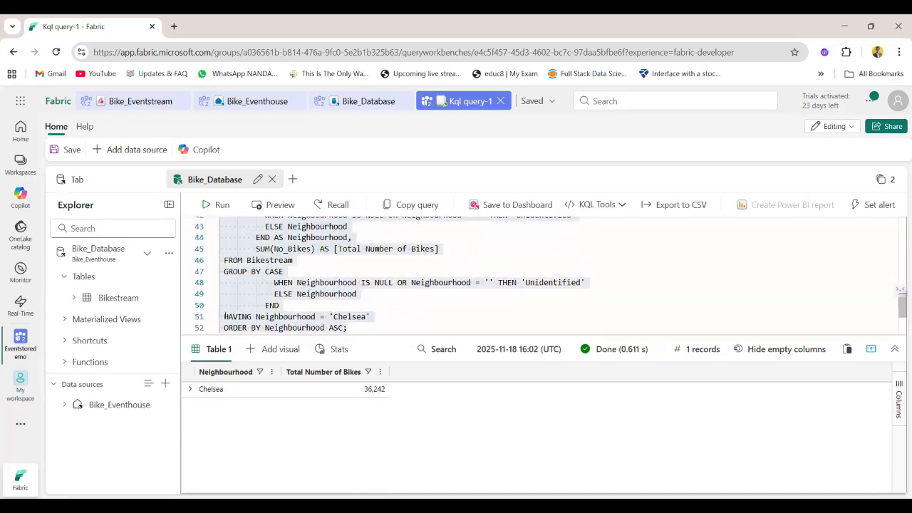
Try WHERE instead of HAVING in the Neighbourhood = 'Chelsea' filter and run that query
key(ctrl+a)
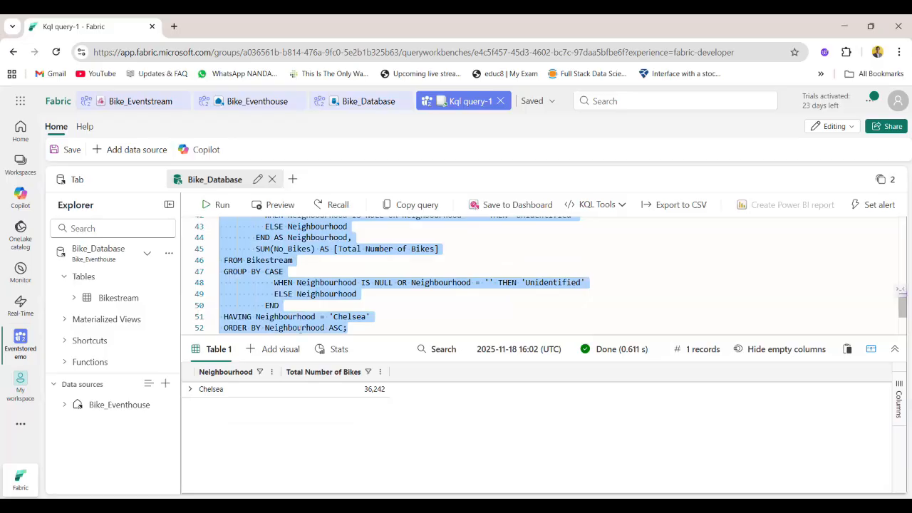
click(251, 316)
scroll(395, 252, down, 1)
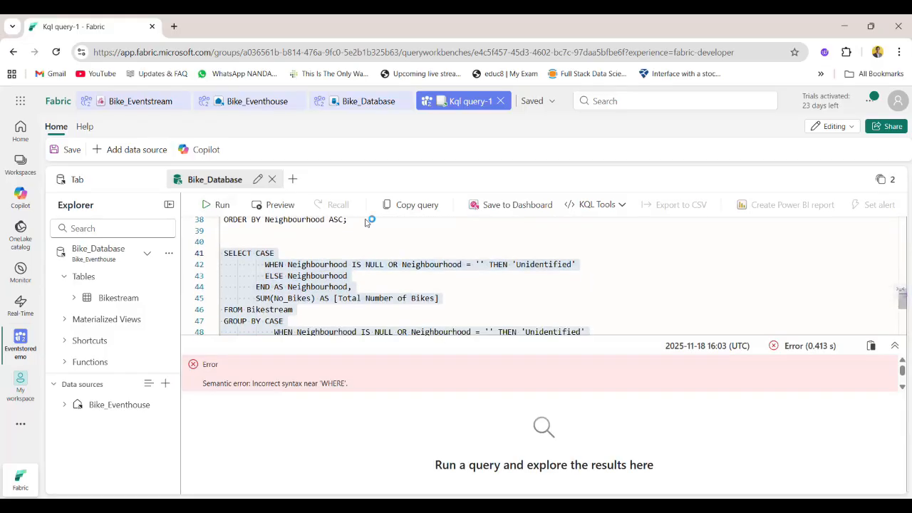
Change WHERE back to HAVING in the Neighbourhood = 'Chelsea' filter
scroll(349, 249, down, 1)
double_click(241, 318)
key(BackSpace)
text(HA)
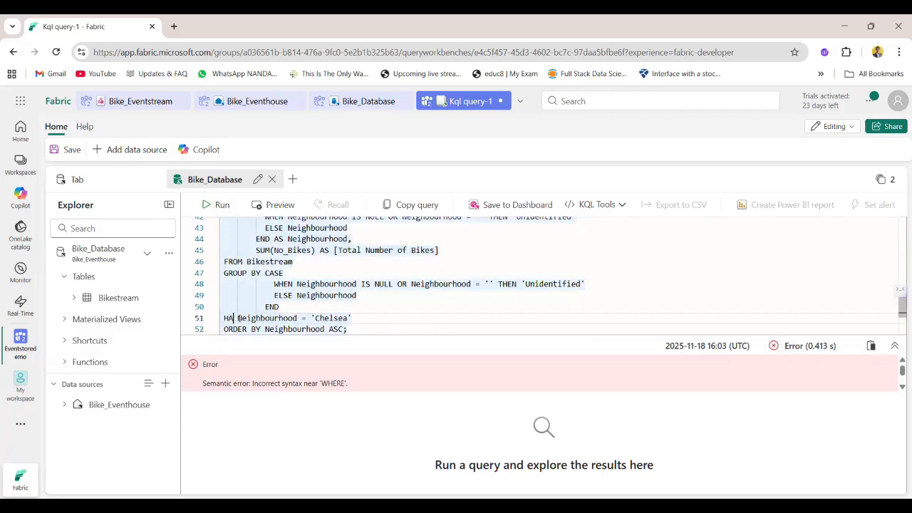
text(VING)
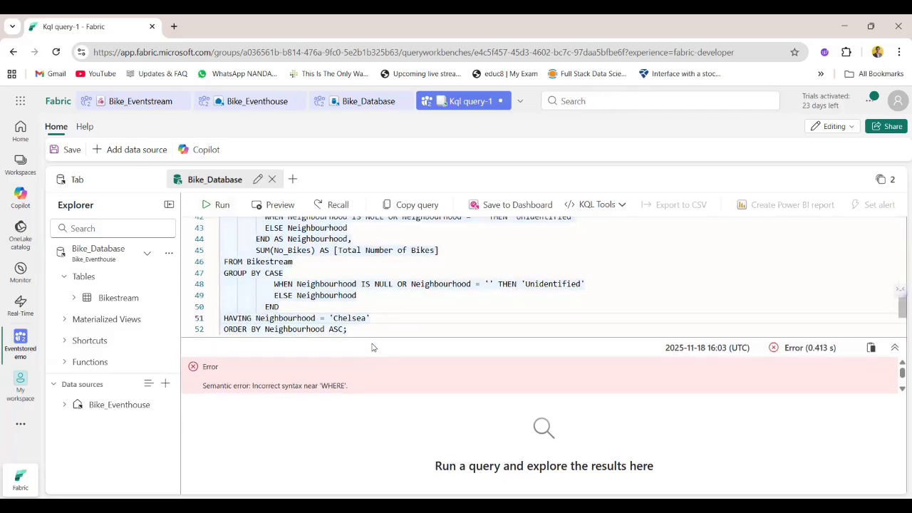
Run only the third CASE query, which filters with HAVING Neighbourhood = 'Chelsea' and orders by Neighbourhood ascending
drag(352, 330, 238, 284)
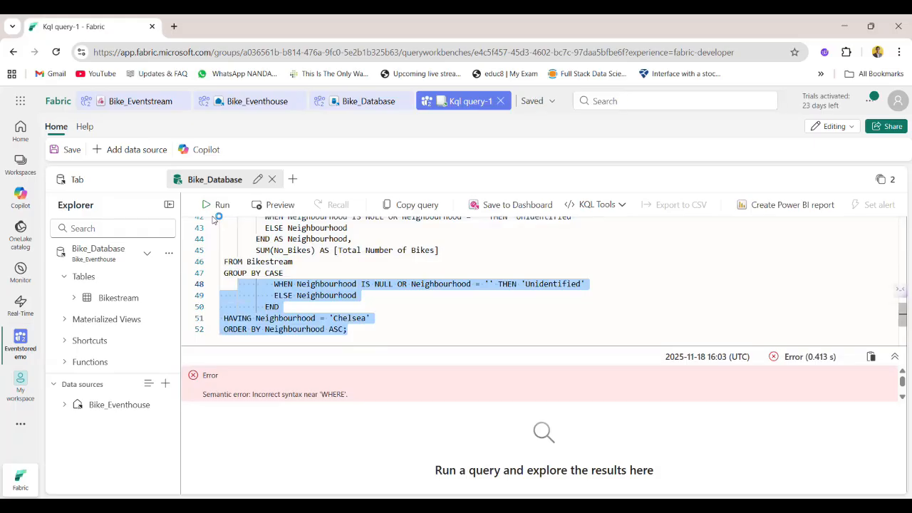
key(shift+Up)
key(shift+Up)
key(shift+Up)
key(shift+Up)
key(shift+Up)
key(shift+Up)
key(shift+Up)
key(shift+Left)
key(shift+Left)
key(shift+Left)
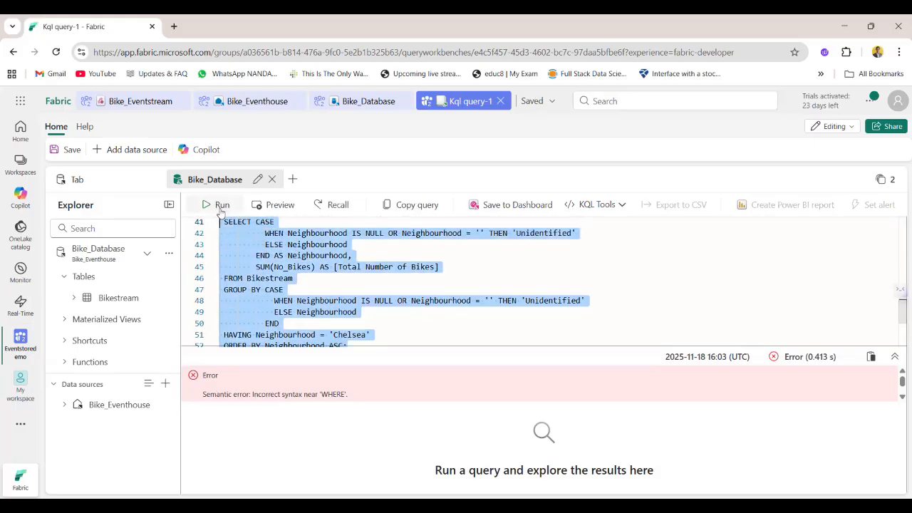
click(220, 207)
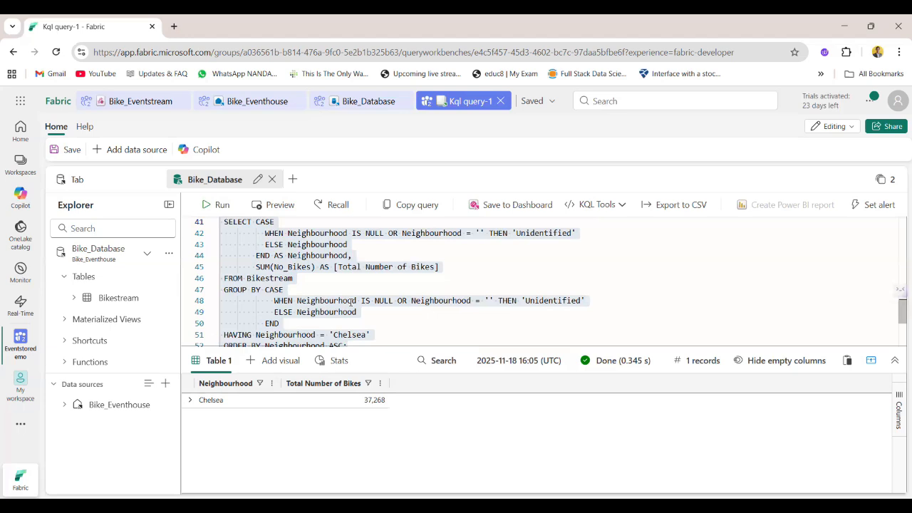
Compare the KQL West Chelsea filter query with the SQL HAVING query, and look back over the SQL queries up to the first SELECT
key(ctrl+a)
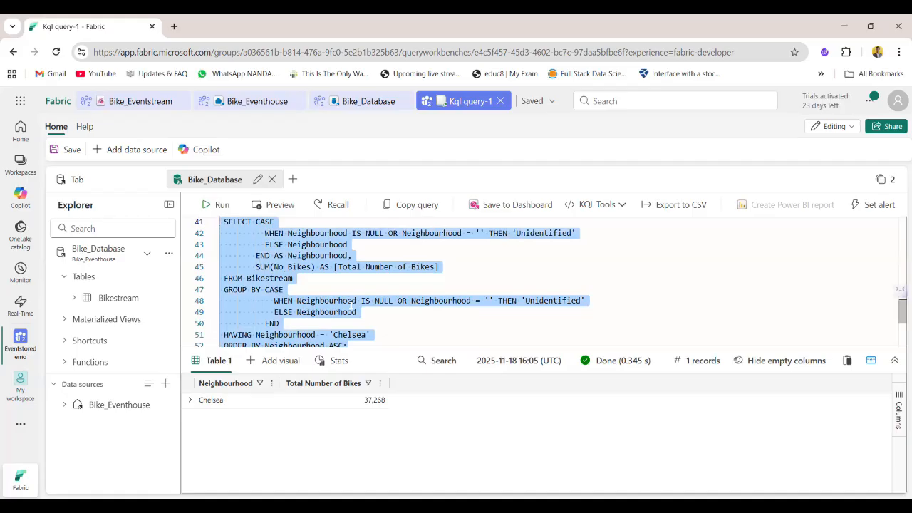
scroll(436, 329, down, 2)
scroll(436, 329, up, 1)
scroll(436, 329, up, 1)
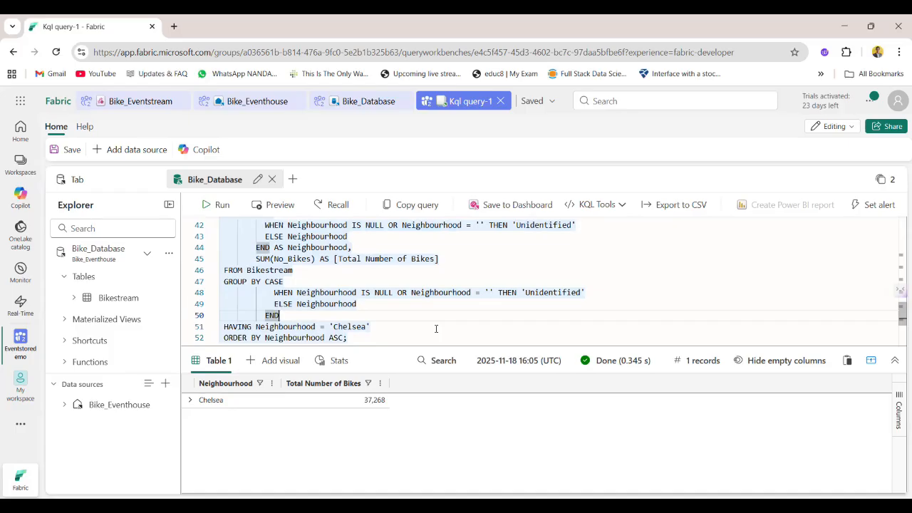
click(78, 178)
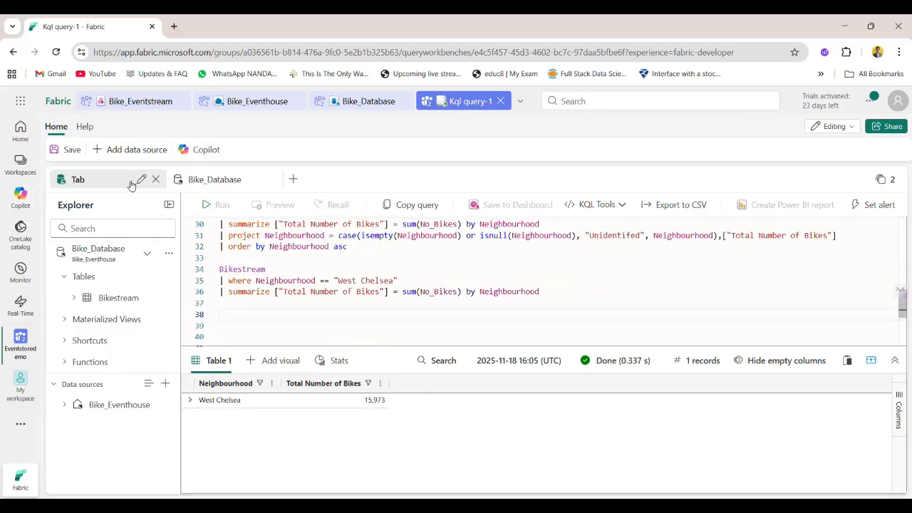
click(205, 182)
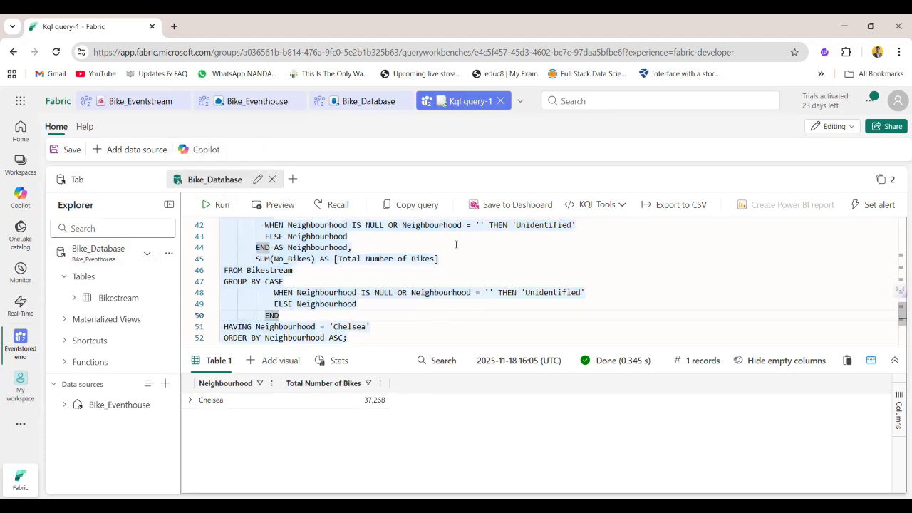
click(81, 179)
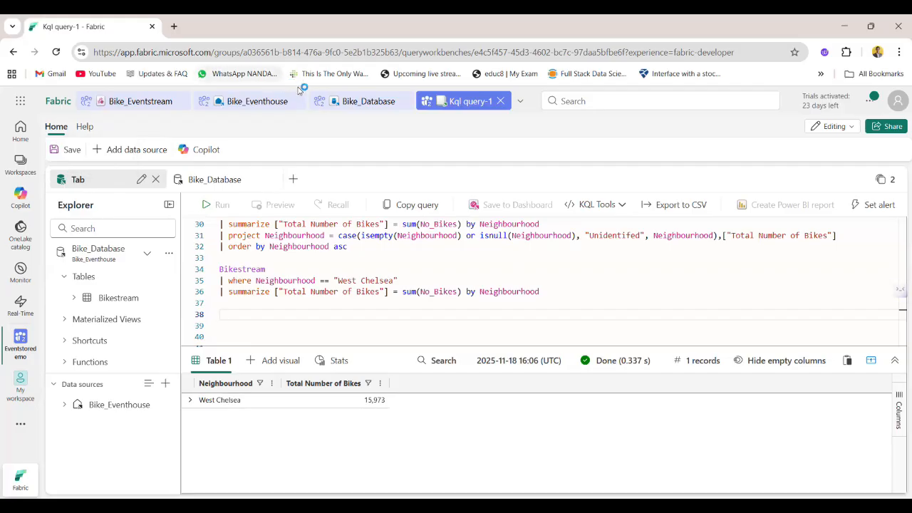
click(214, 178)
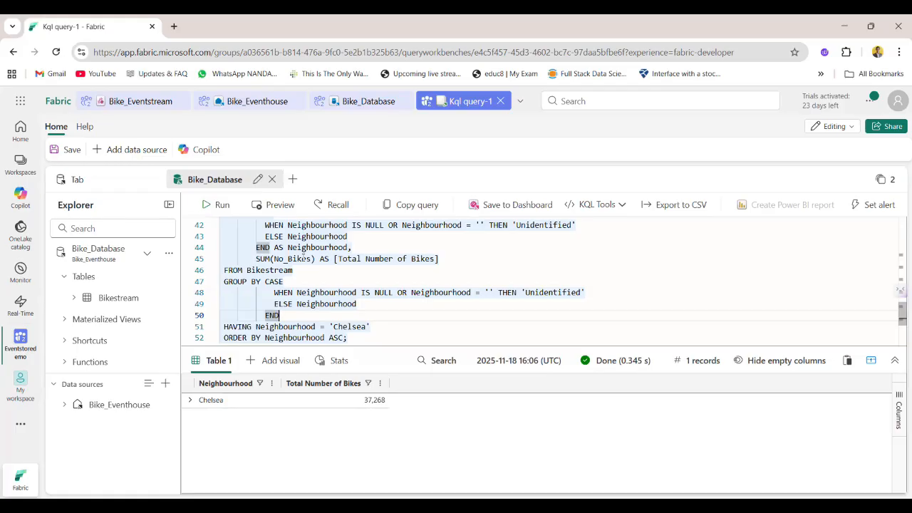
scroll(303, 259, up, 10)
click(299, 259)
scroll(375, 258, down, 8)
scroll(374, 259, up, 5)
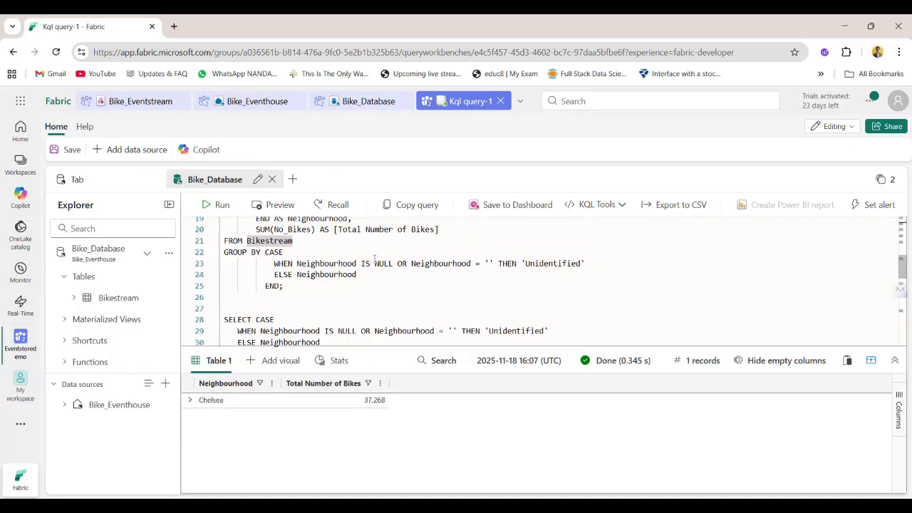
scroll(374, 258, up, 6)
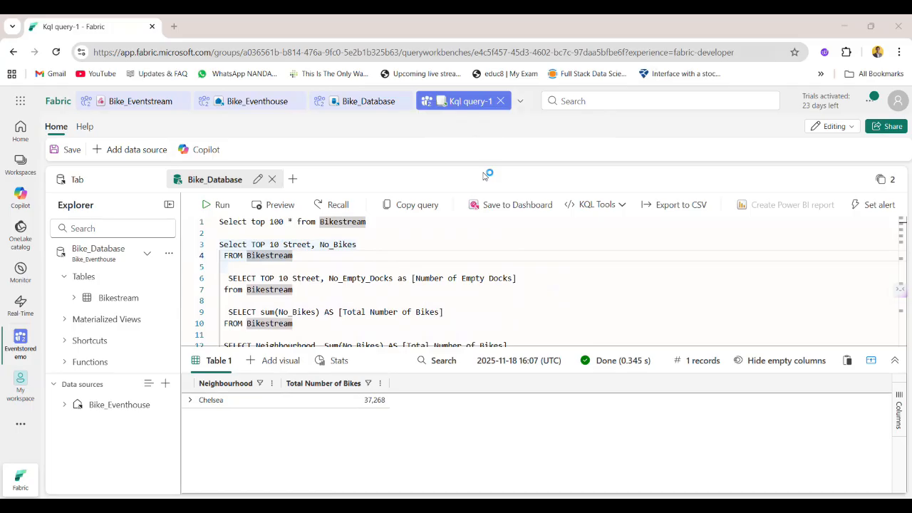
Open the Real-Time hub and view its Real-Time Intelligence sample gallery
click(77, 178)
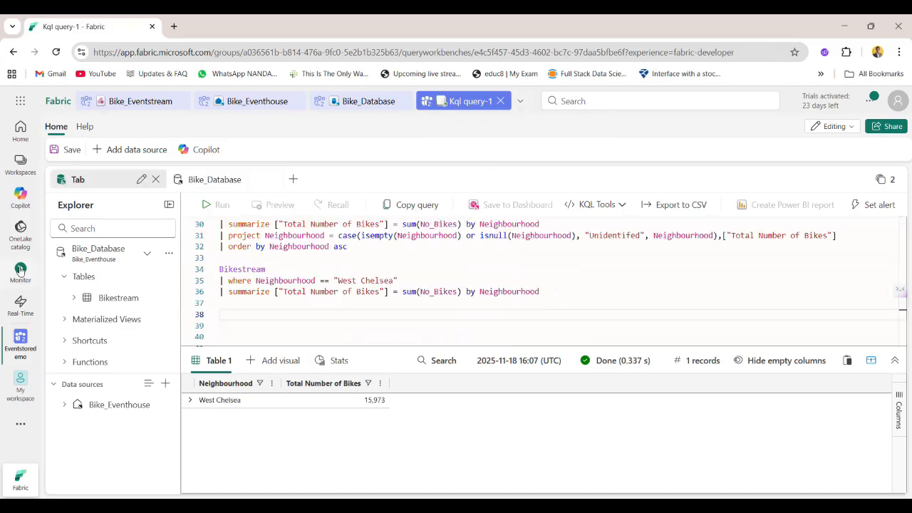
click(20, 318)
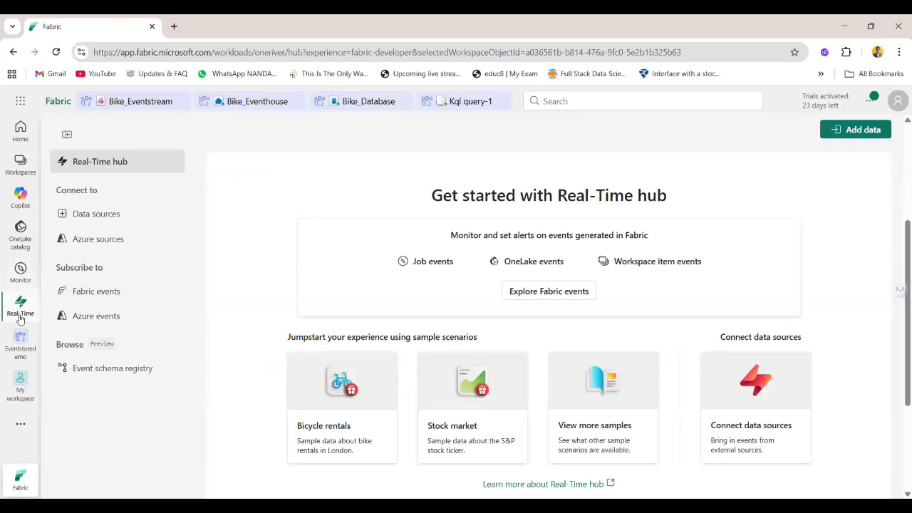
click(622, 440)
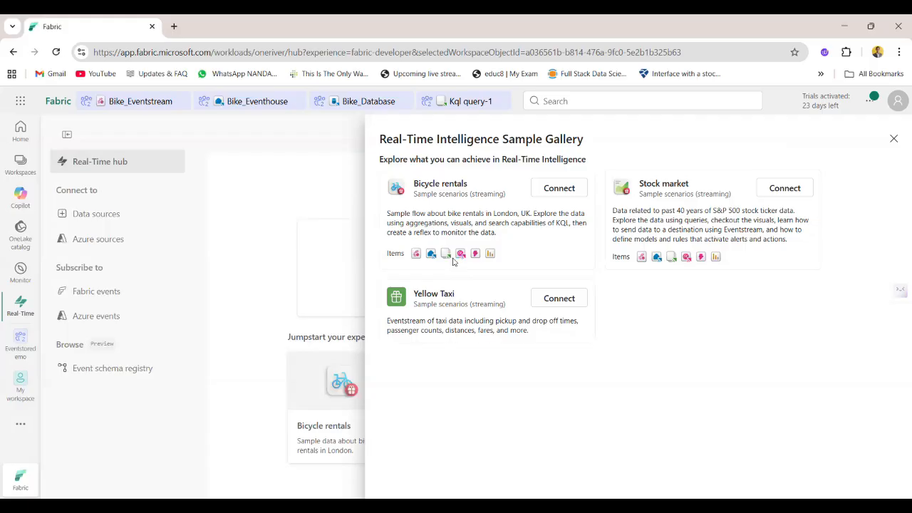
Revisit the Bike_Eventhouse, Bike_Eventstream and Bike_Database items to recap the setup
click(243, 101)
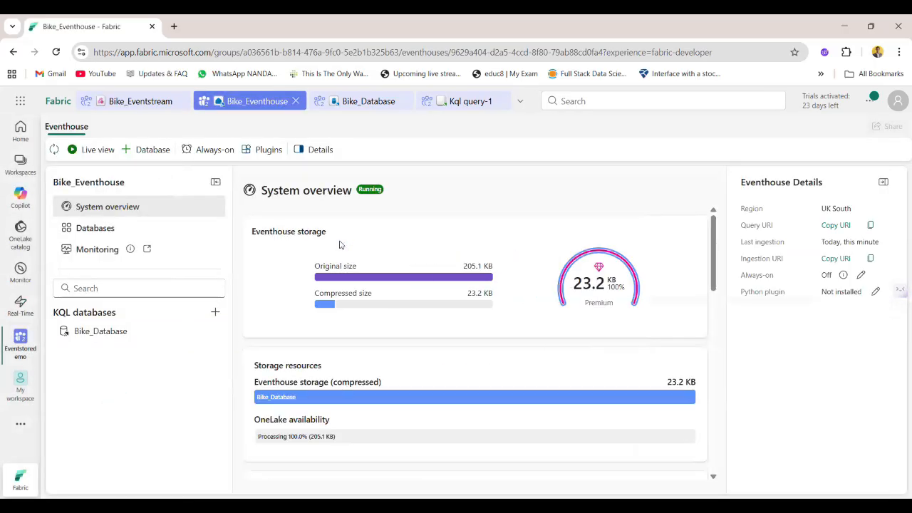
click(135, 101)
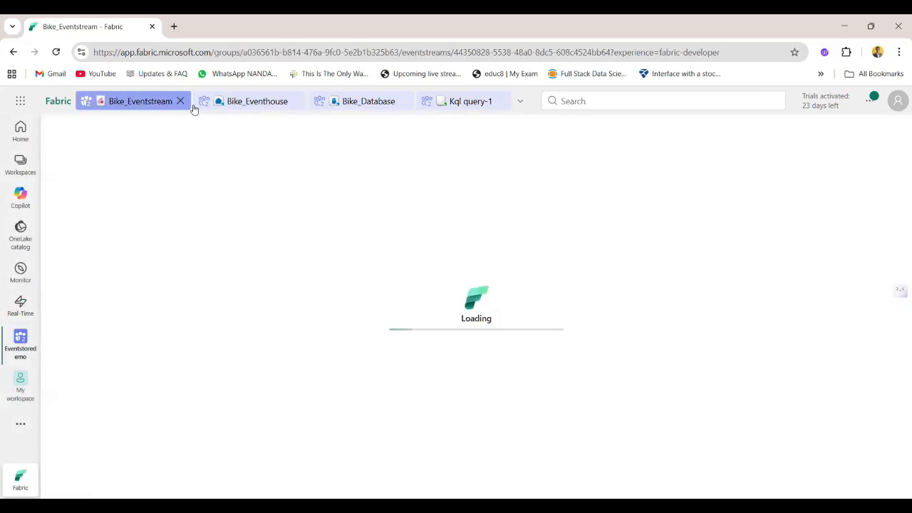
click(369, 101)
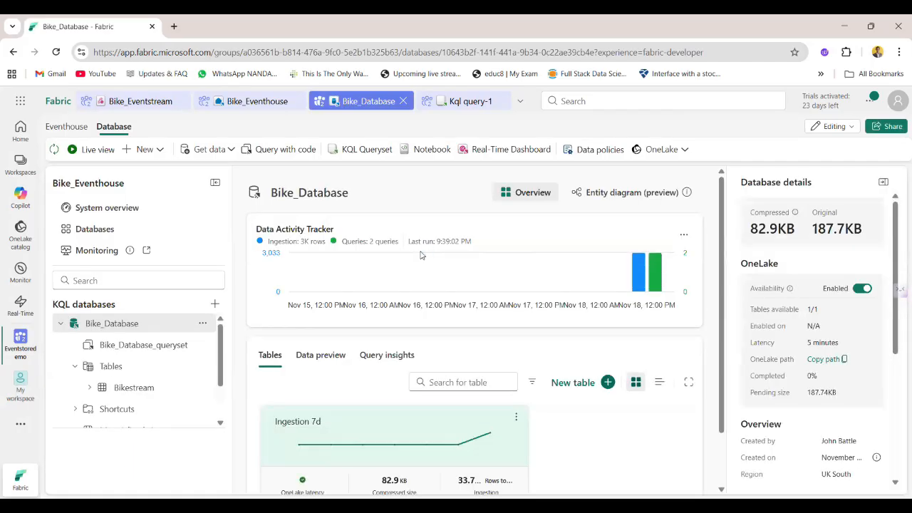
Review the KQL queries in Kql query-1, examining summarize, sum, by Neighbourhood, case, sorting and the where filter
click(467, 101)
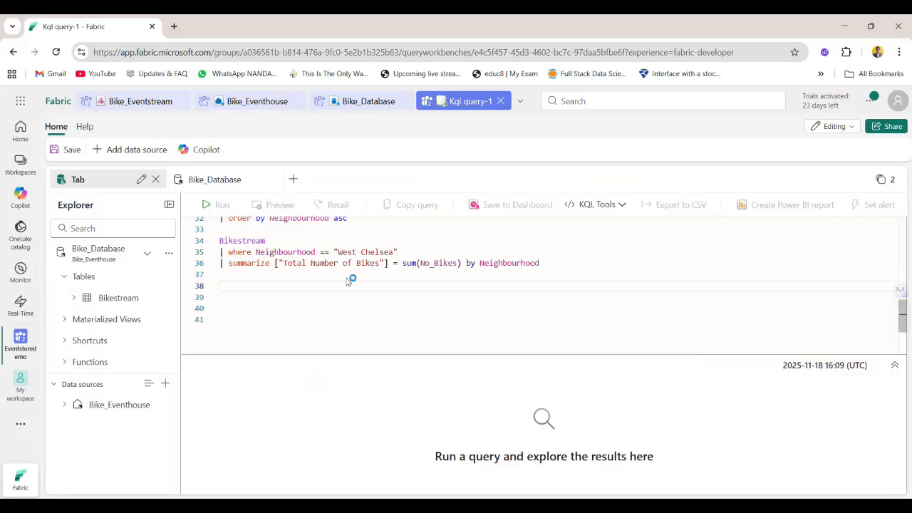
scroll(347, 281, up, 6)
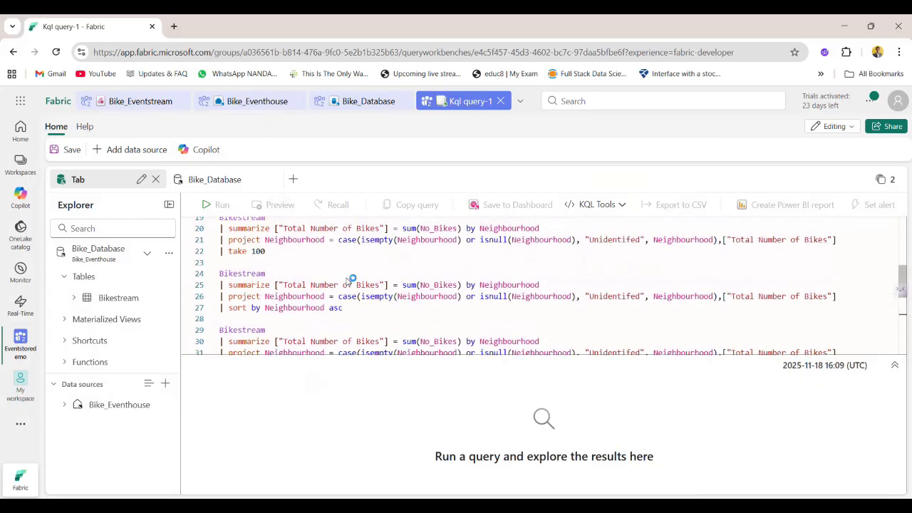
scroll(350, 279, up, 1)
double_click(249, 271)
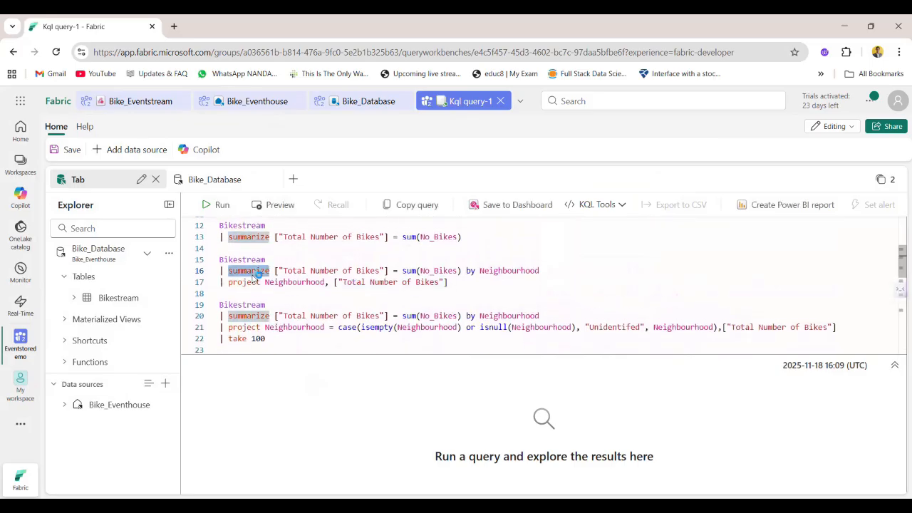
double_click(410, 272)
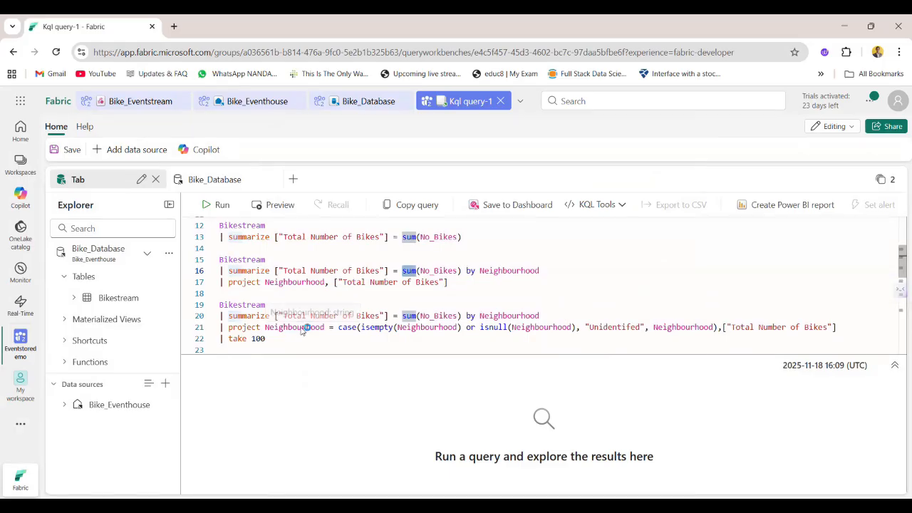
scroll(303, 329, down, 1)
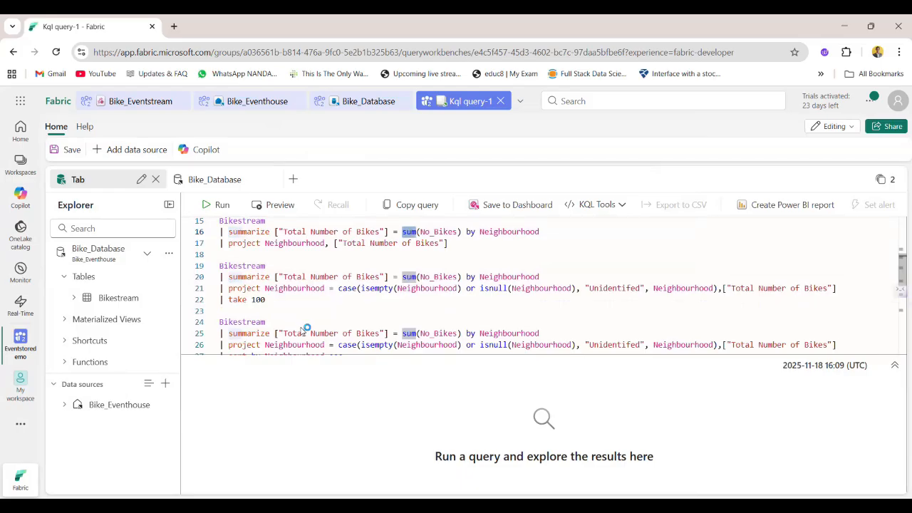
drag(467, 277, 546, 275)
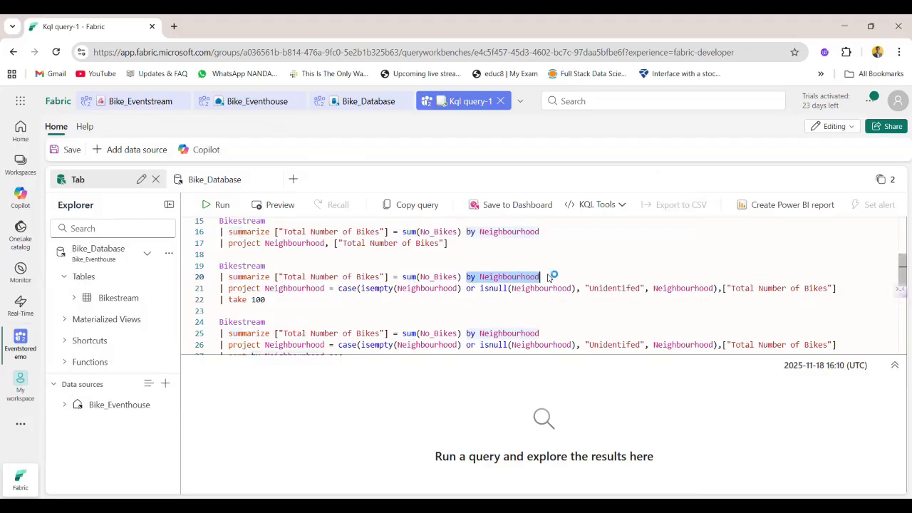
scroll(356, 333, down, 1)
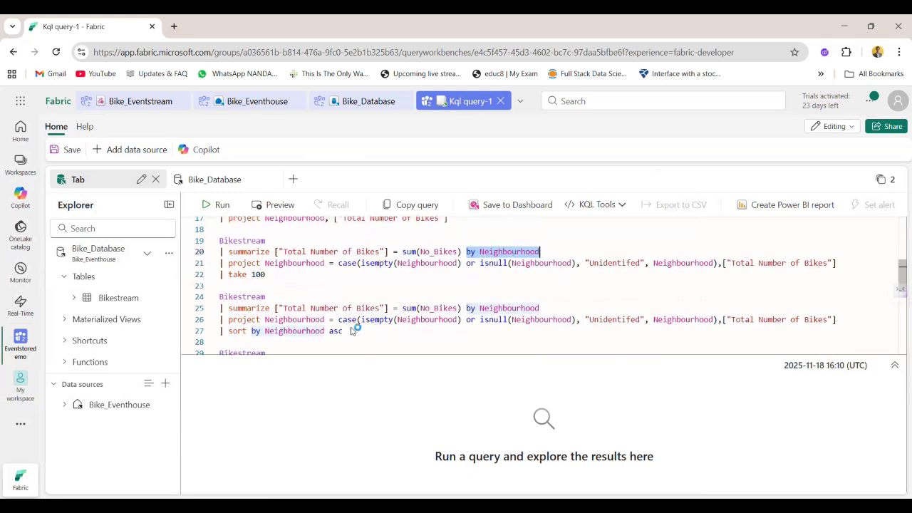
drag(339, 320, 717, 322)
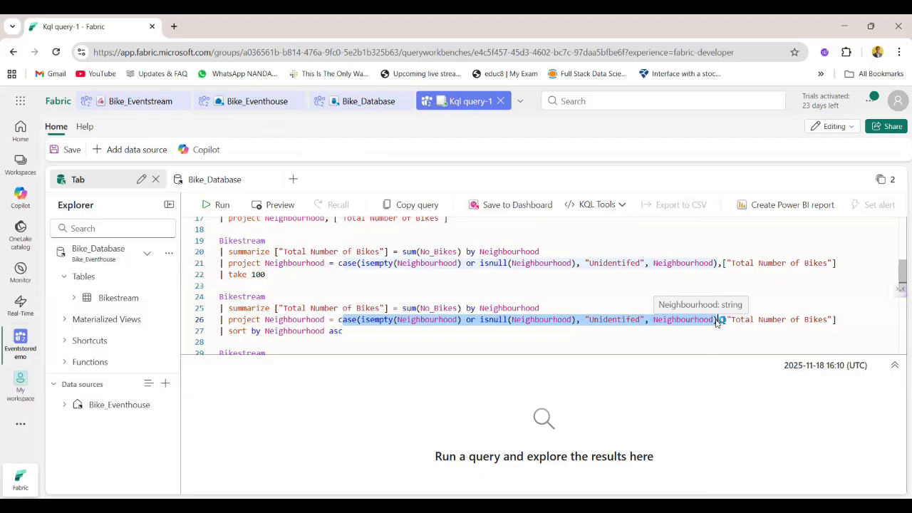
scroll(718, 322, down, 3)
scroll(717, 322, up, 1)
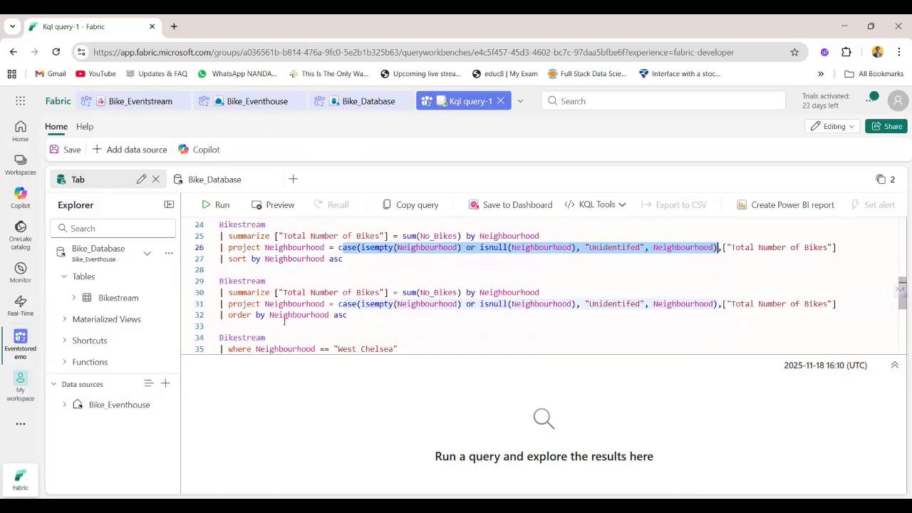
scroll(284, 321, down, 2)
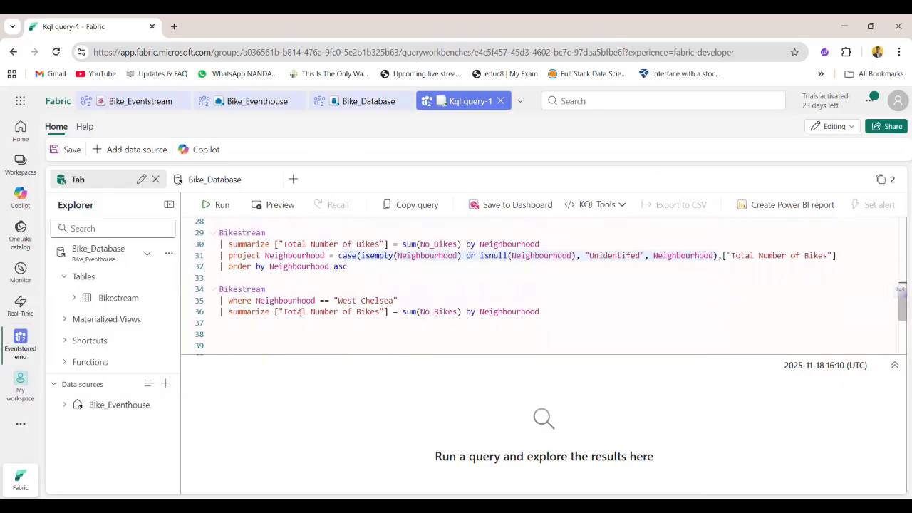
click(229, 300)
double_click(238, 300)
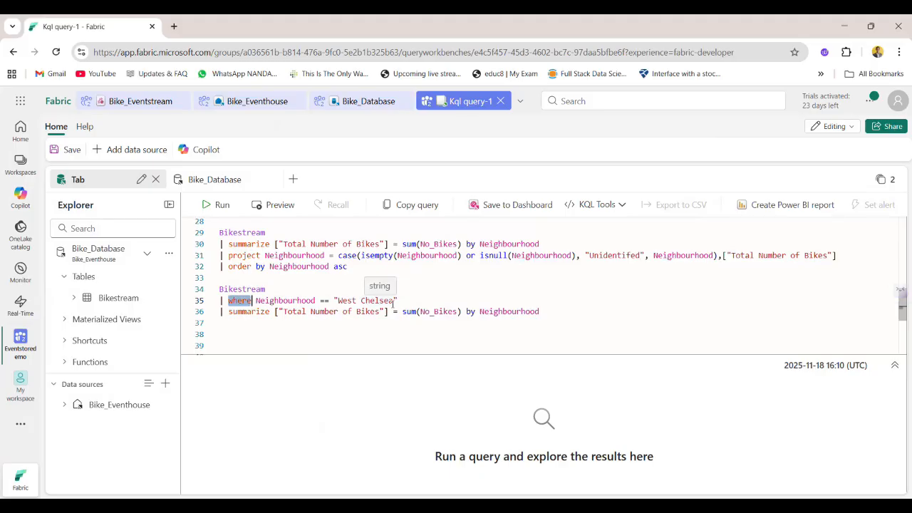
Review the first SQL queries in the Bike_Database query set, covering SELECT TOP 10, column aliases, the No_Bikes sum and GROUP BY Neighbourhood
click(215, 180)
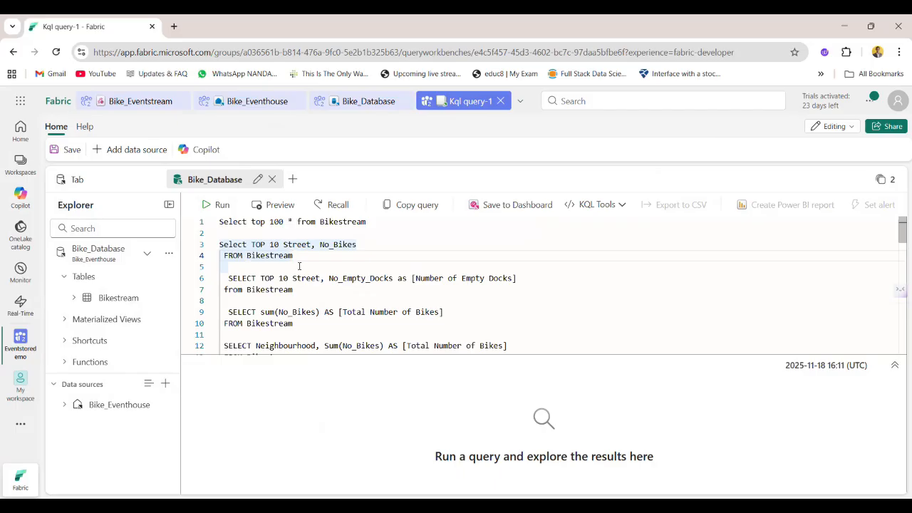
drag(231, 266, 219, 244)
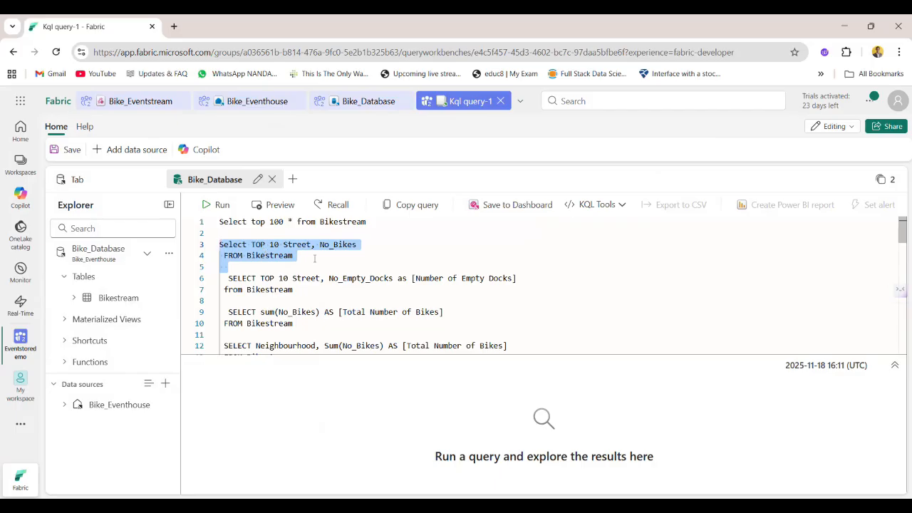
drag(320, 291, 210, 283)
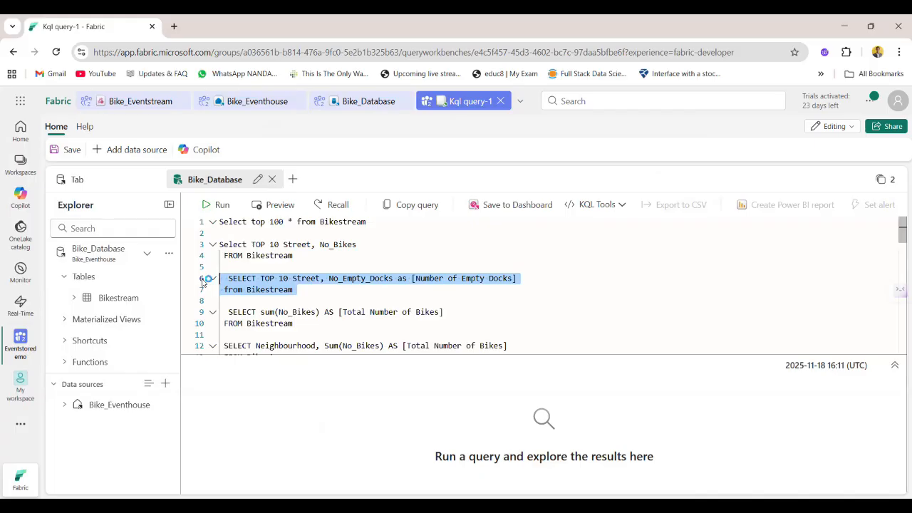
click(402, 278)
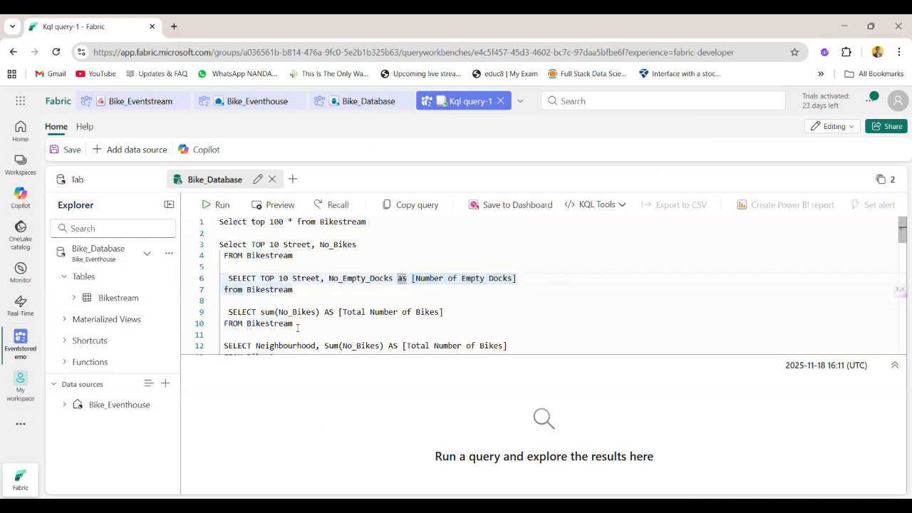
drag(298, 323, 221, 309)
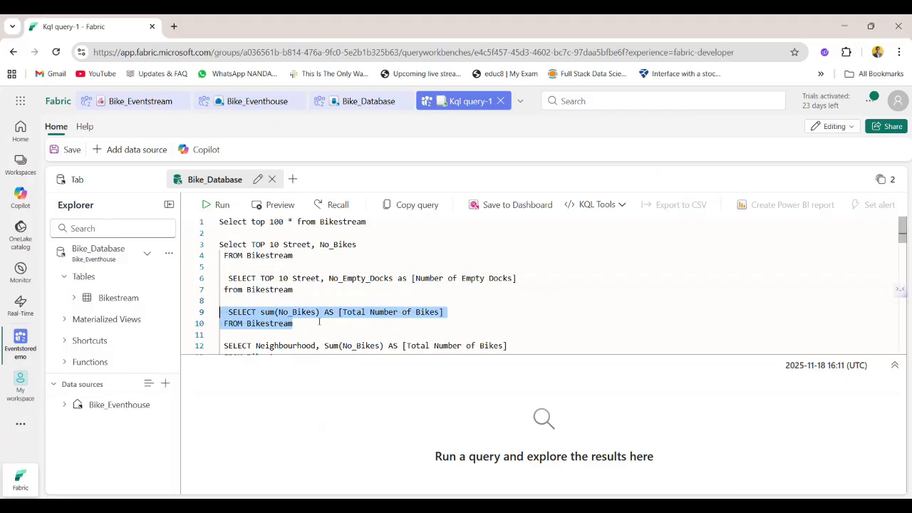
scroll(332, 323, down, 1)
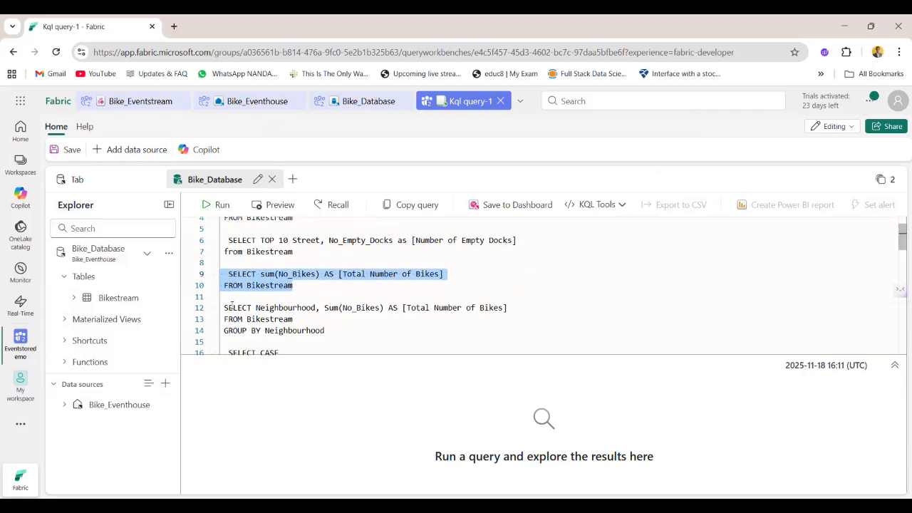
drag(224, 307, 326, 330)
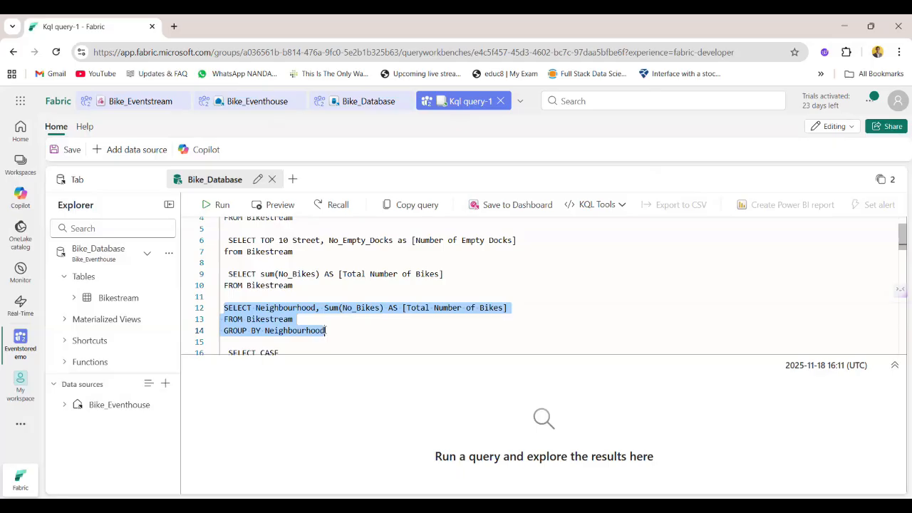
Examine the SQL CASE queries that label empty neighbourhoods Unidentified, including their GROUP BY, ORDER BY and HAVING clauses
scroll(325, 331, down, 2)
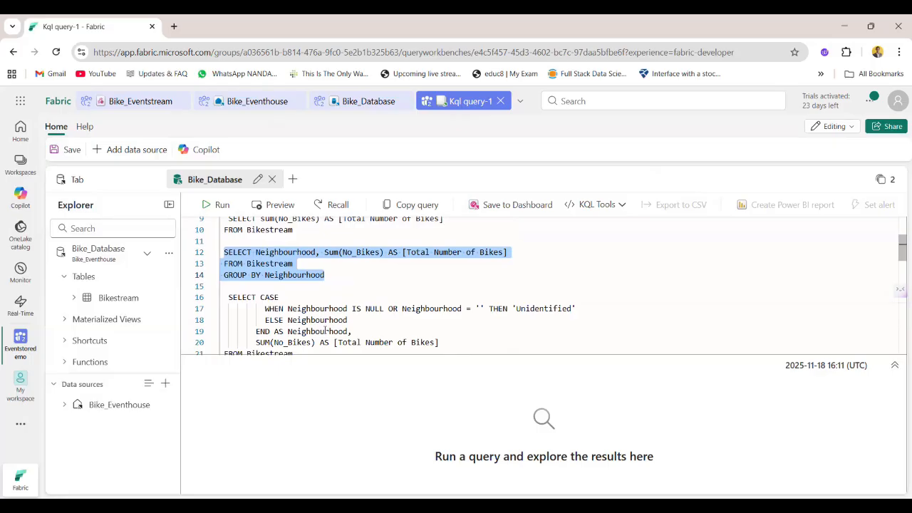
scroll(447, 317, down, 2)
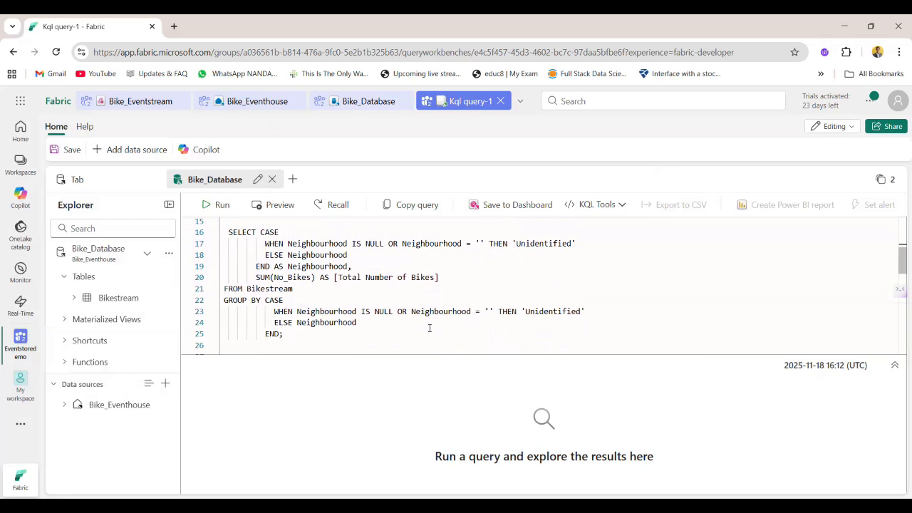
scroll(430, 328, down, 3)
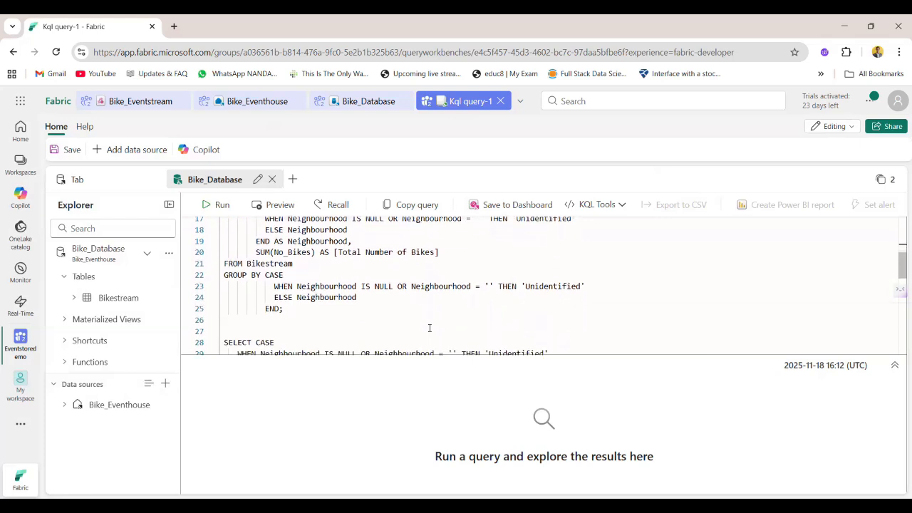
scroll(429, 327, down, 2)
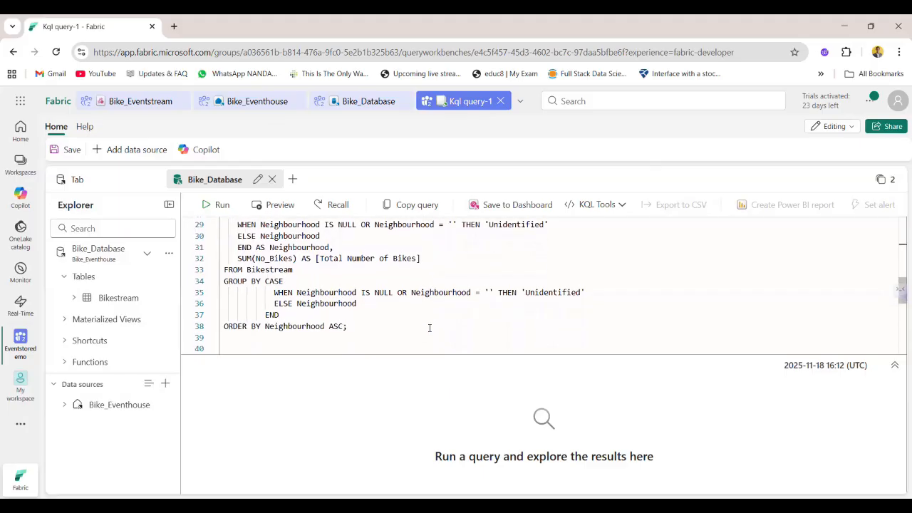
scroll(430, 328, up, 1)
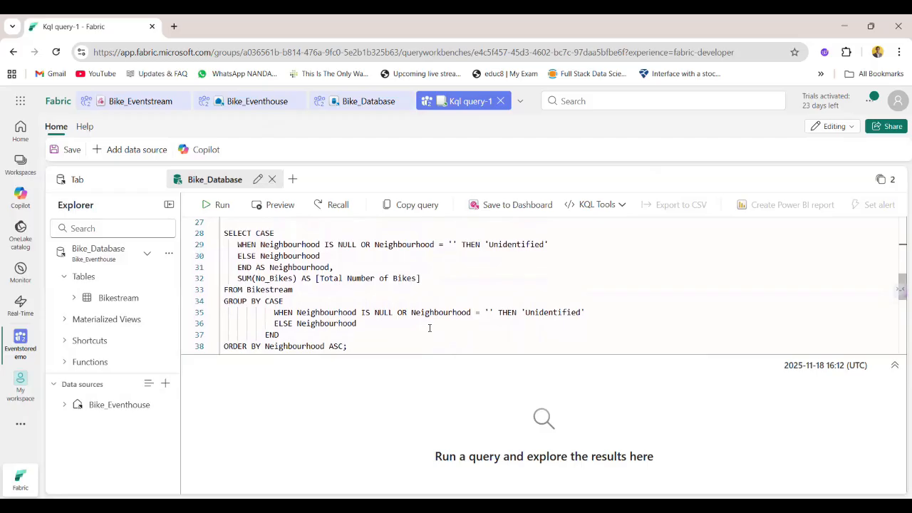
scroll(430, 328, down, 5)
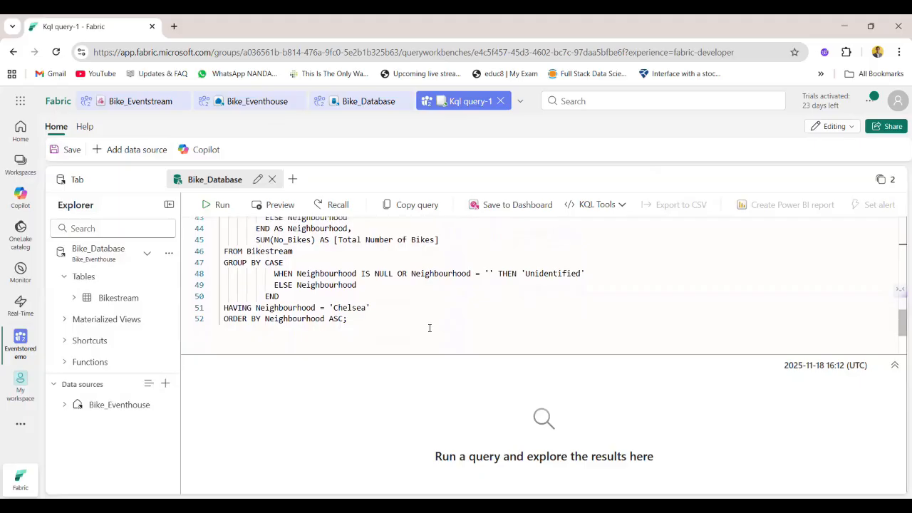
scroll(429, 328, up, 1)
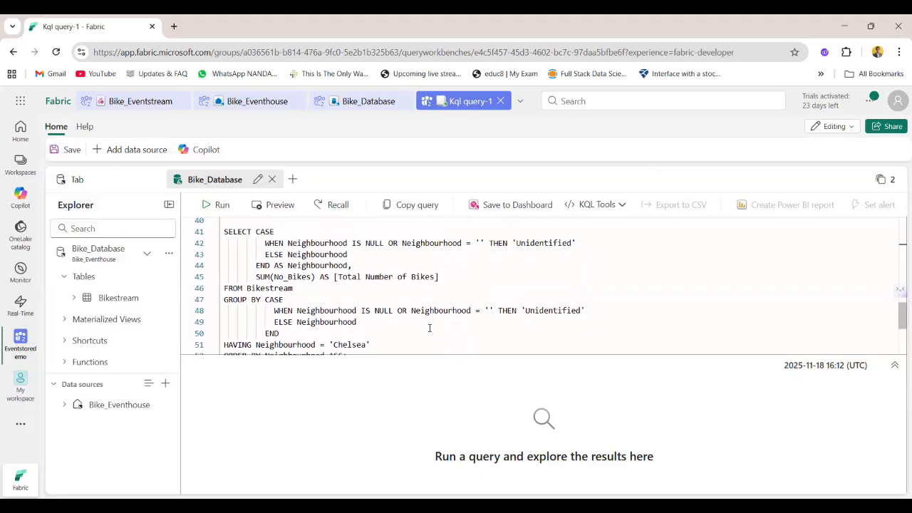